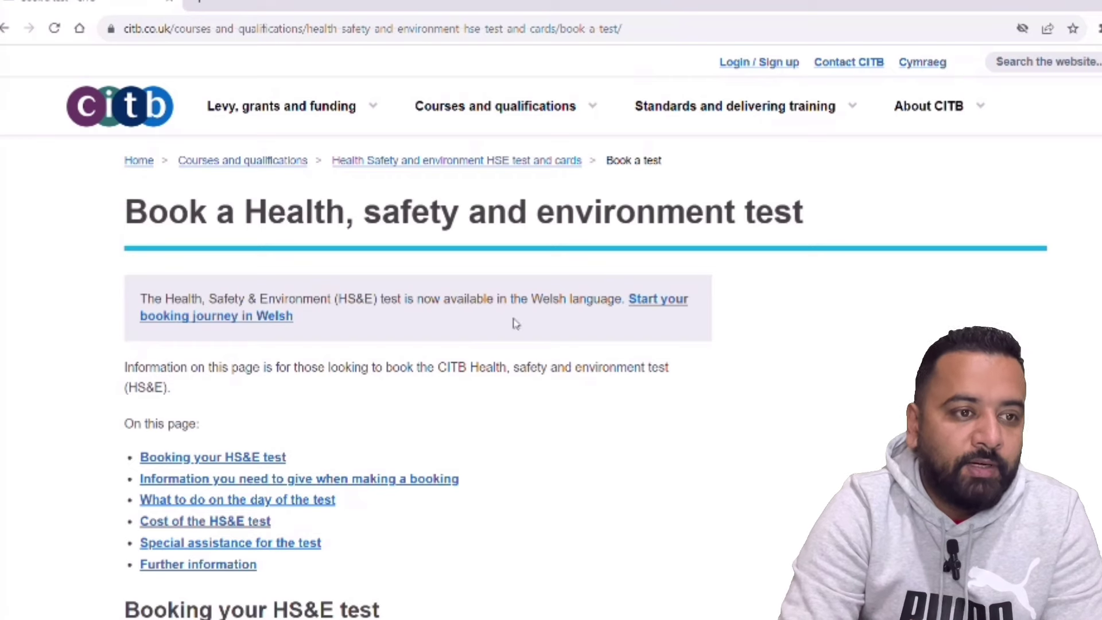
- Go through Courses and qualifications, HS&E test and cards, Book a test, then 'Book your HS&E test online'
mouse_move(550, 122)
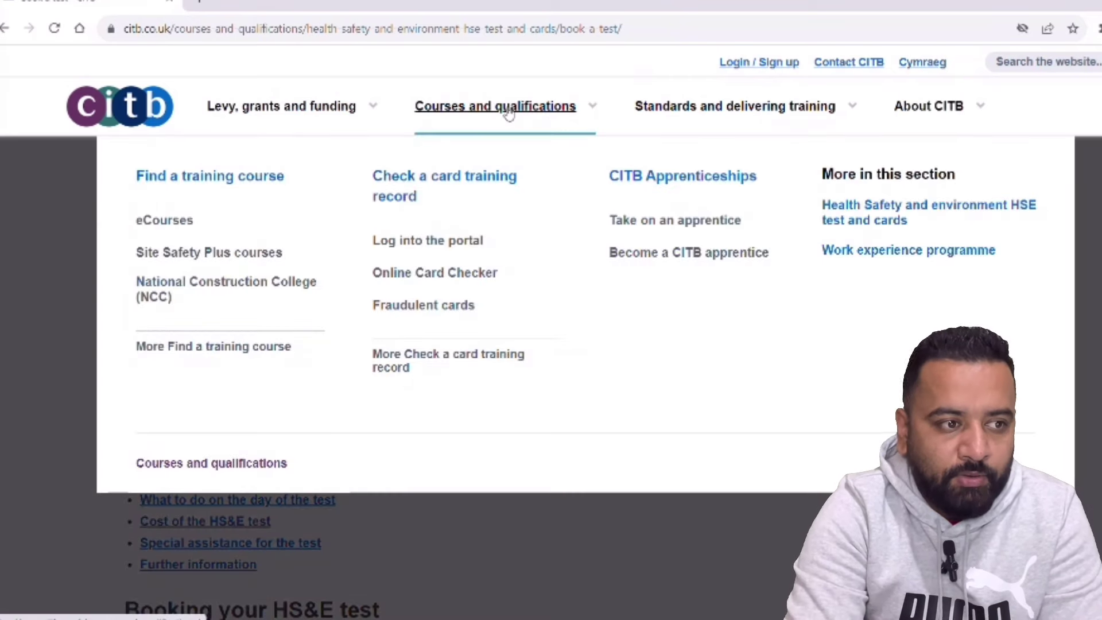
left_click(509, 113)
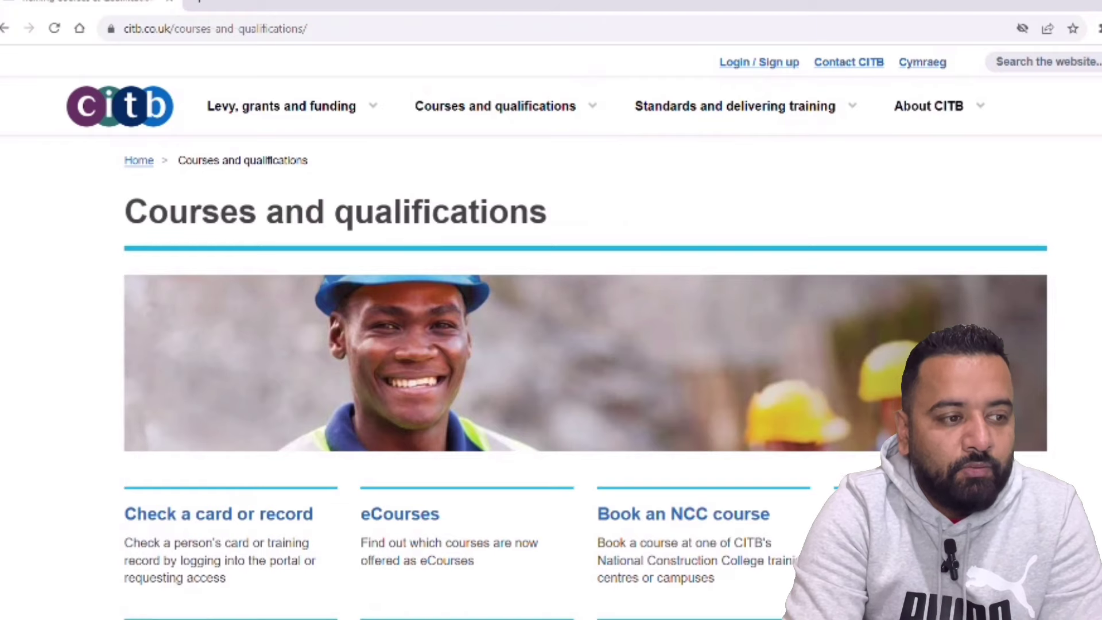
scroll(551, 336, "down", 3)
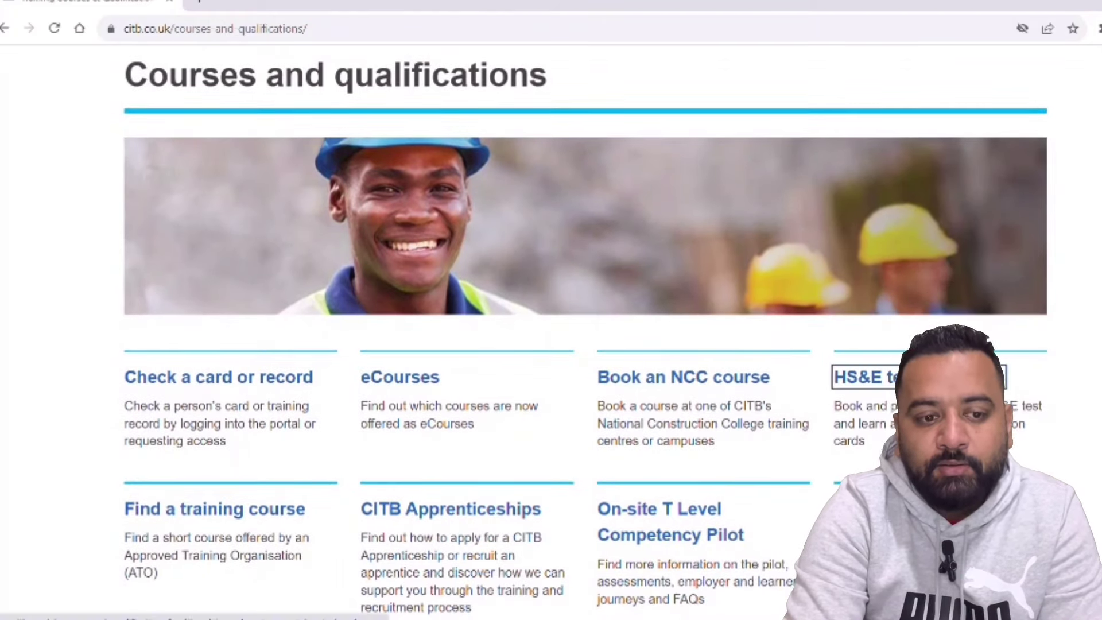
left_click(843, 377)
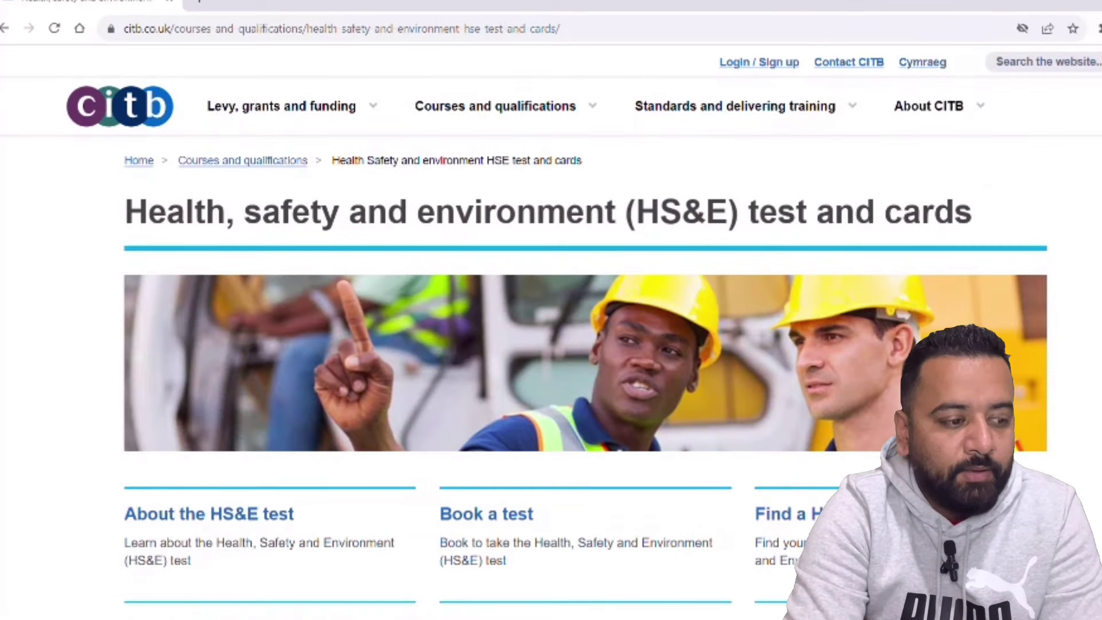
scroll(585, 339, "down", 3)
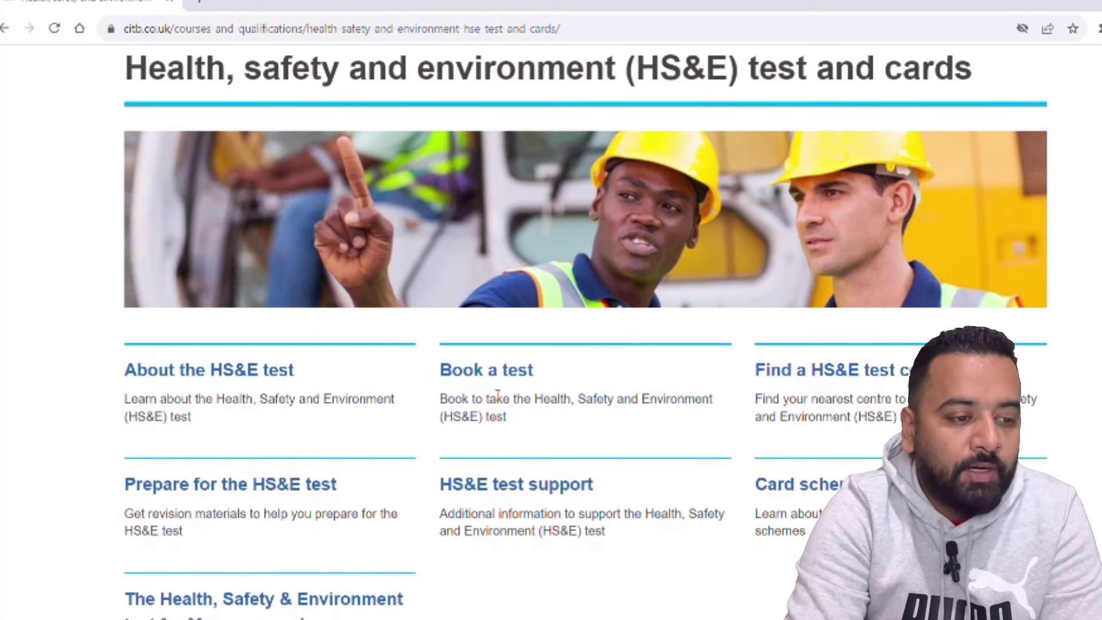
left_click(492, 370)
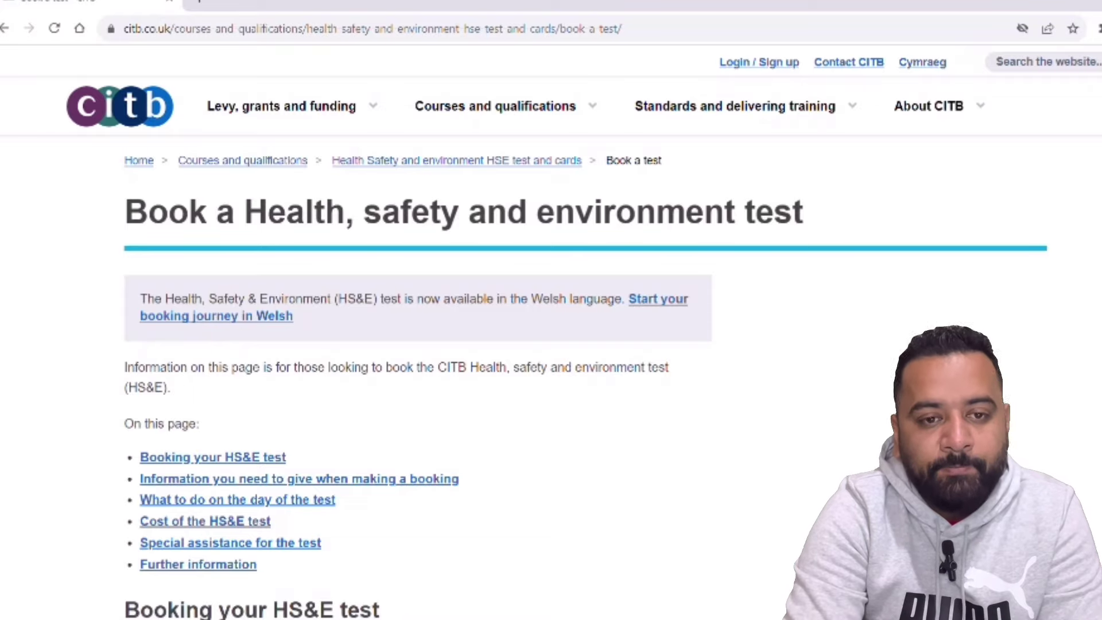
left_click_drag(125, 160, 662, 160)
scroll(551, 333, "down", 6)
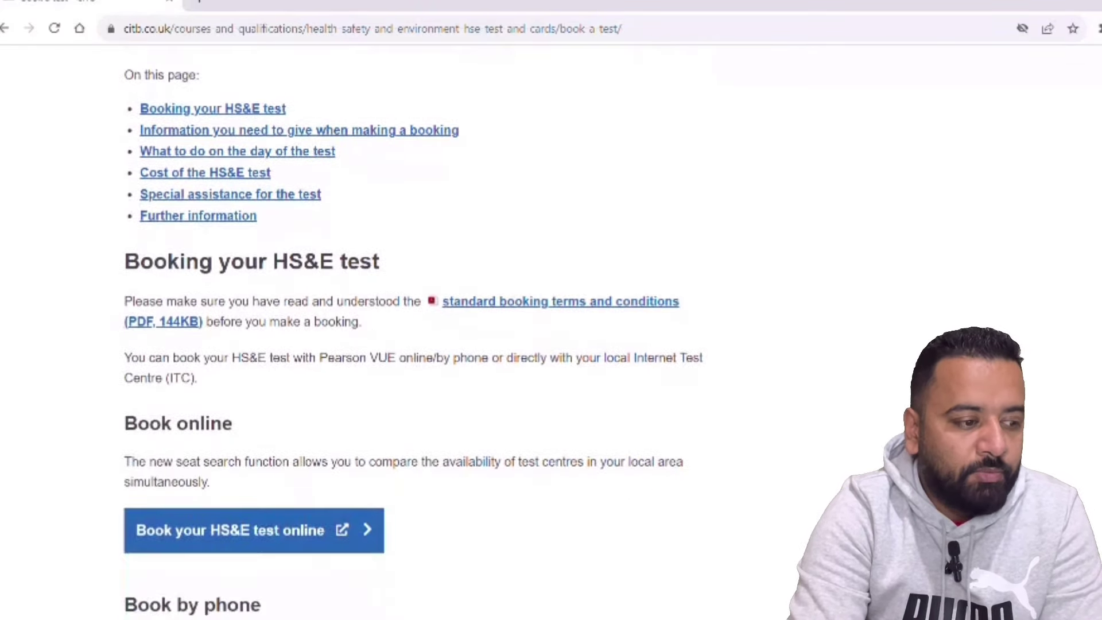
left_click(272, 552)
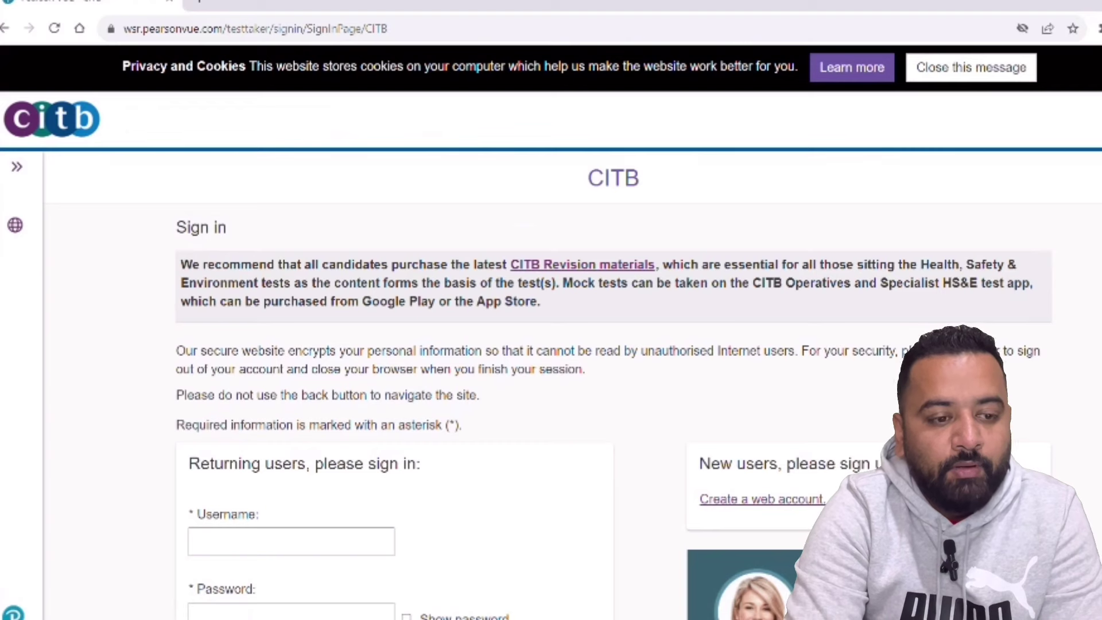
- Start creating a new web account and accept the privacy policy terms
scroll(551, 333, "down", 2)
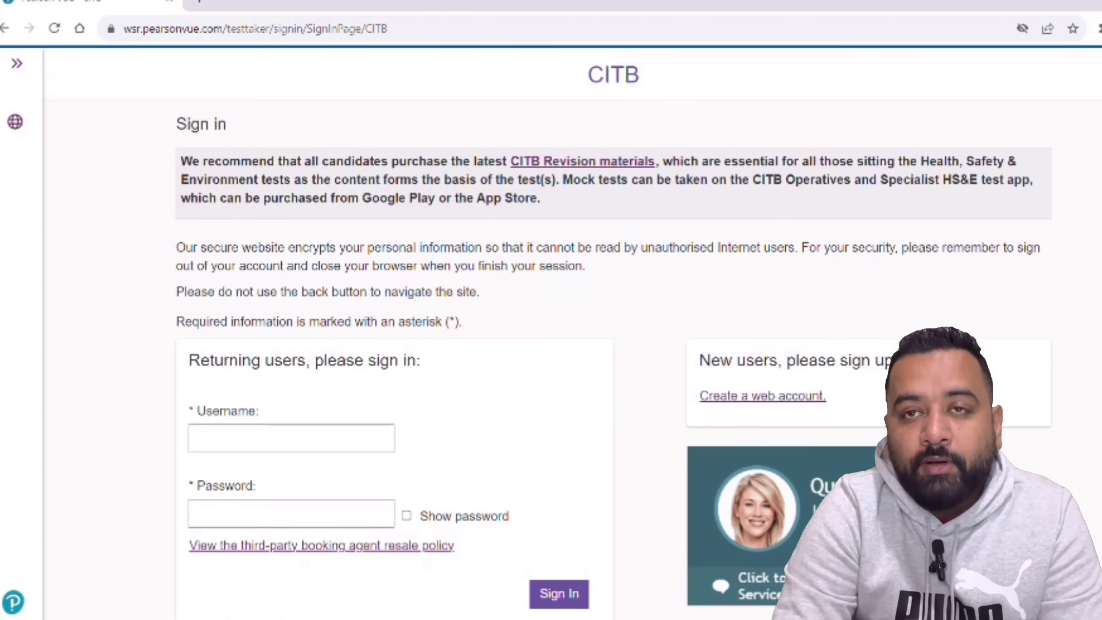
left_click(757, 400)
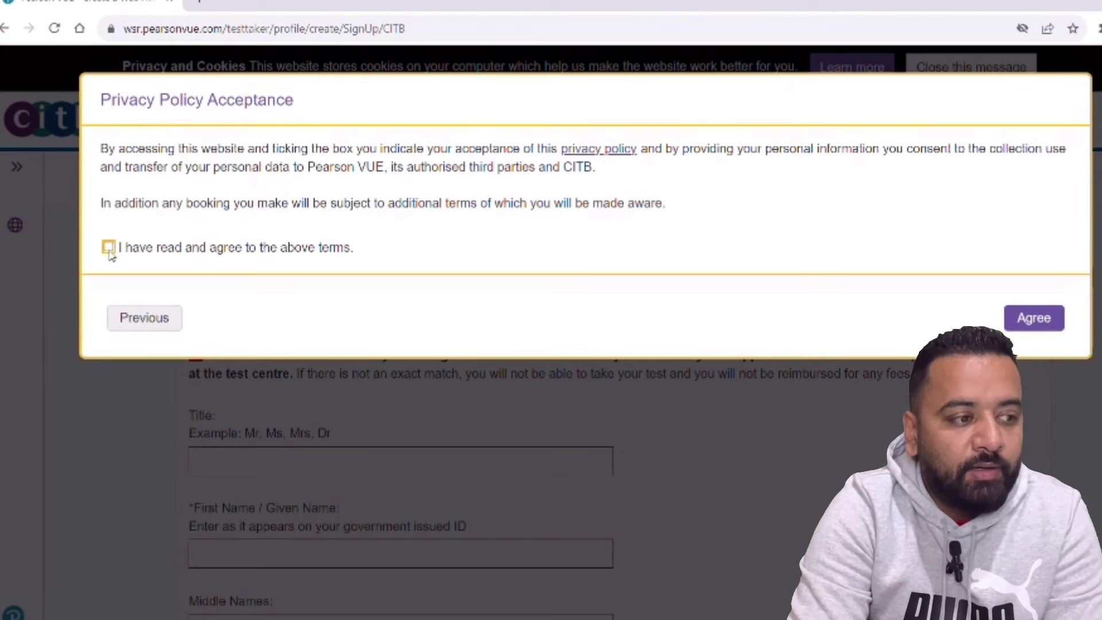
left_click(108, 250)
left_click(1020, 319)
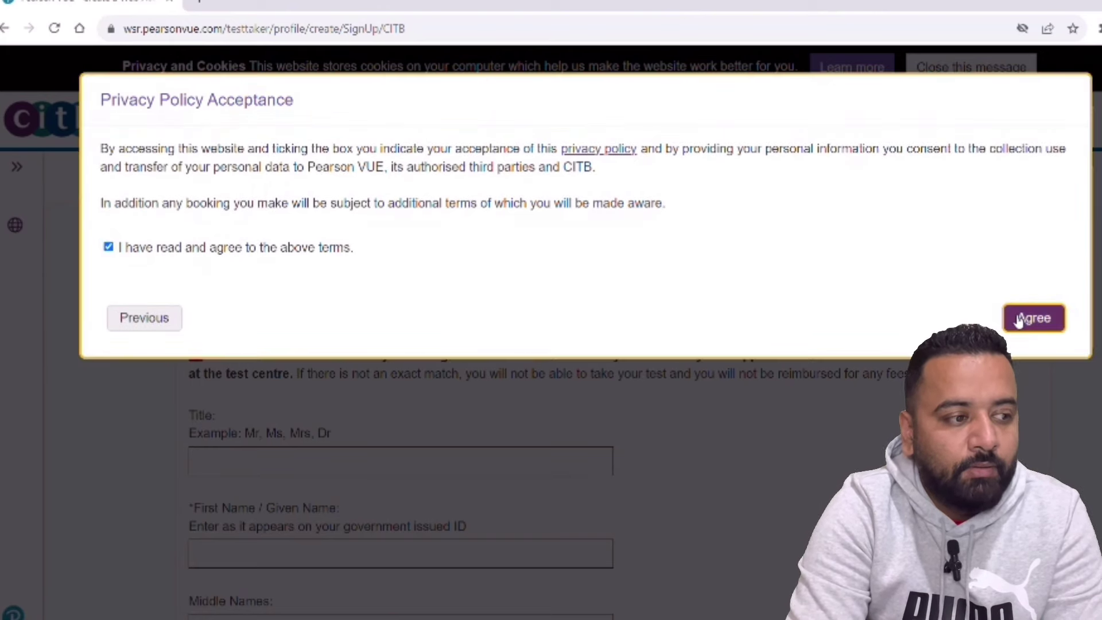
- Enter the title Mr and the user's first and last name
left_click(221, 459)
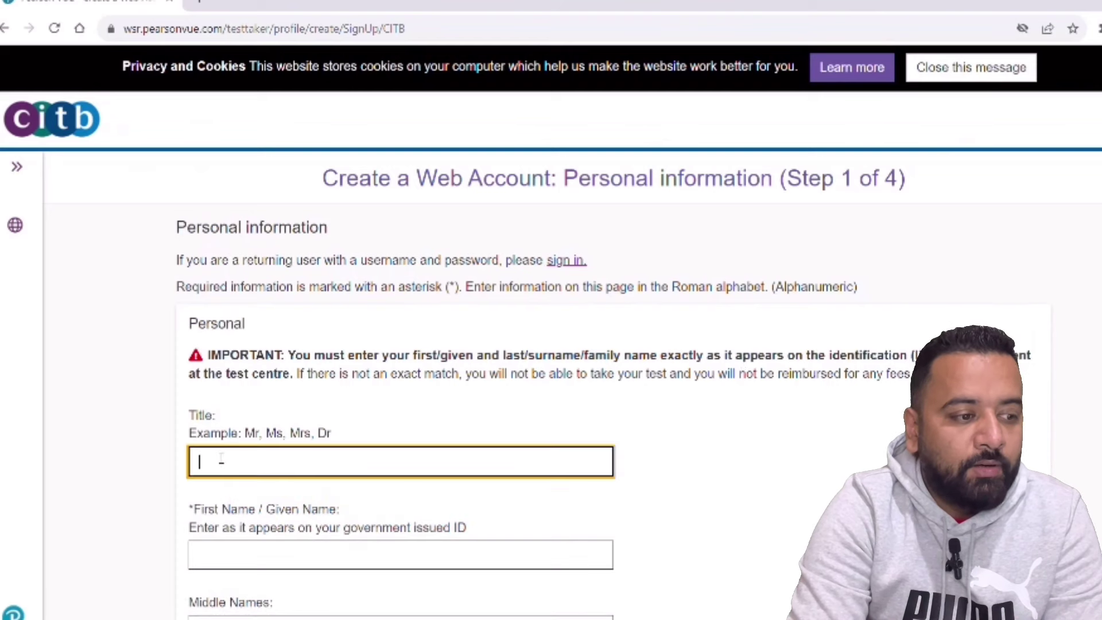
type("mr")
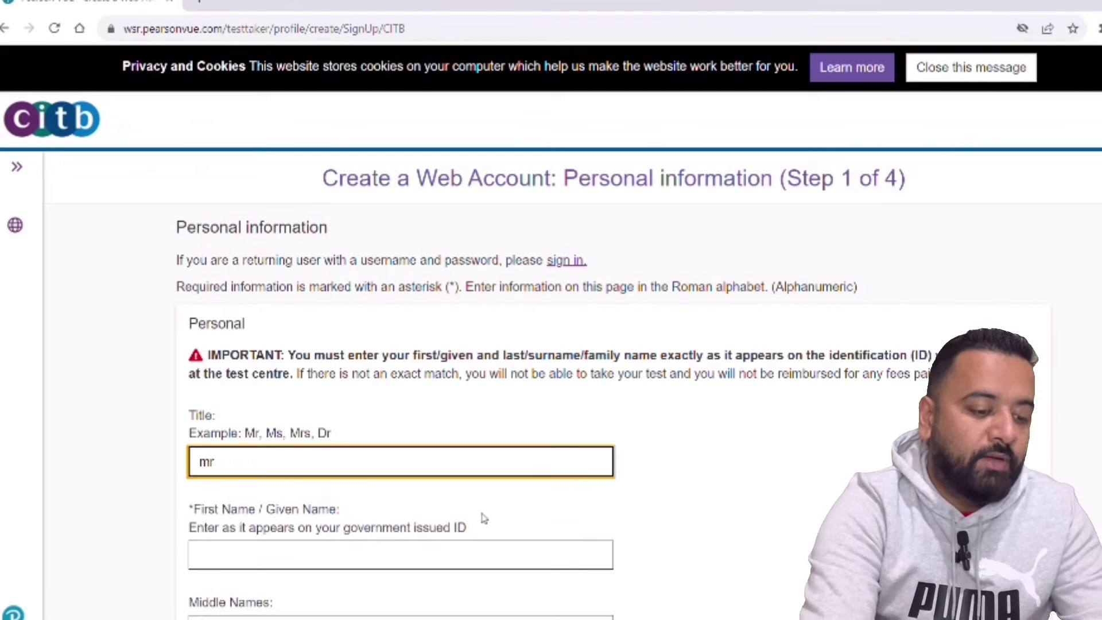
scroll(208, 462, "down", 3)
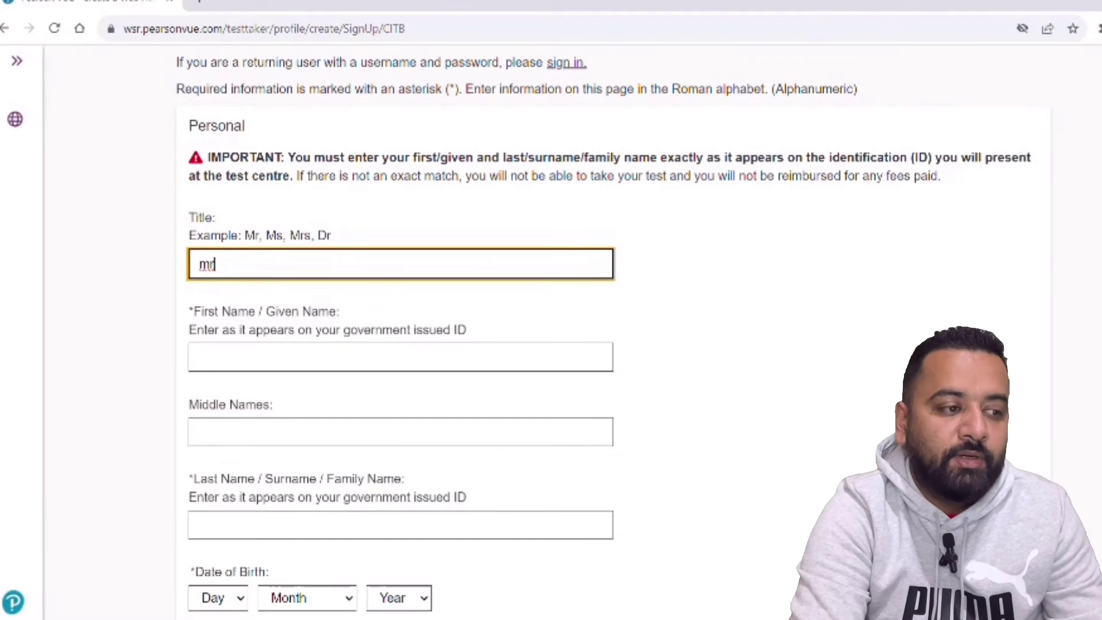
scroll(208, 263, "down", 1)
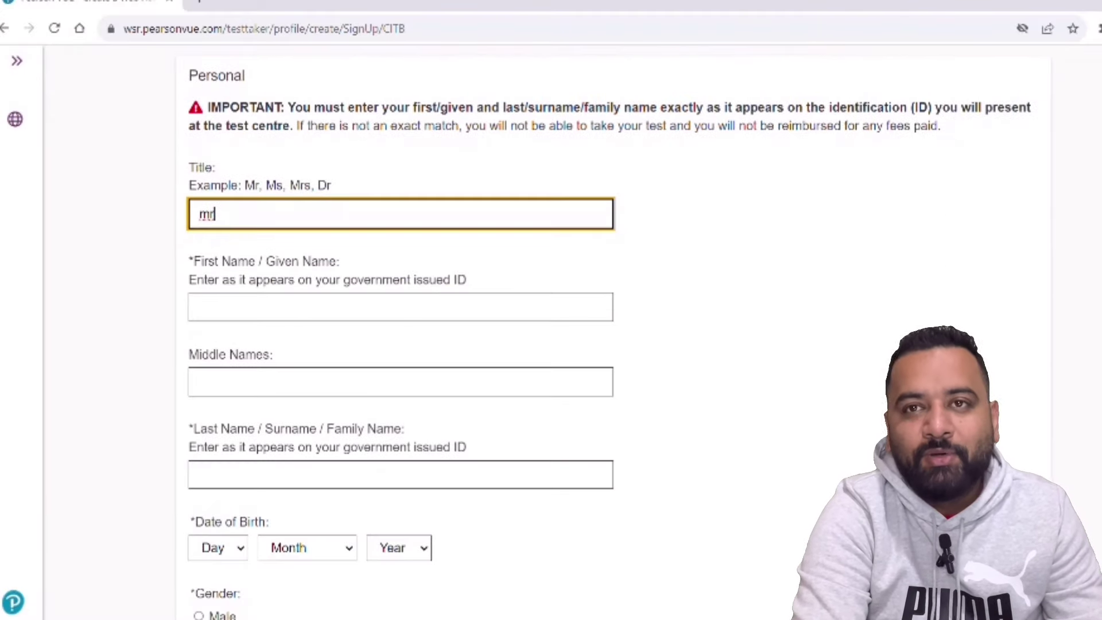
left_click(345, 307)
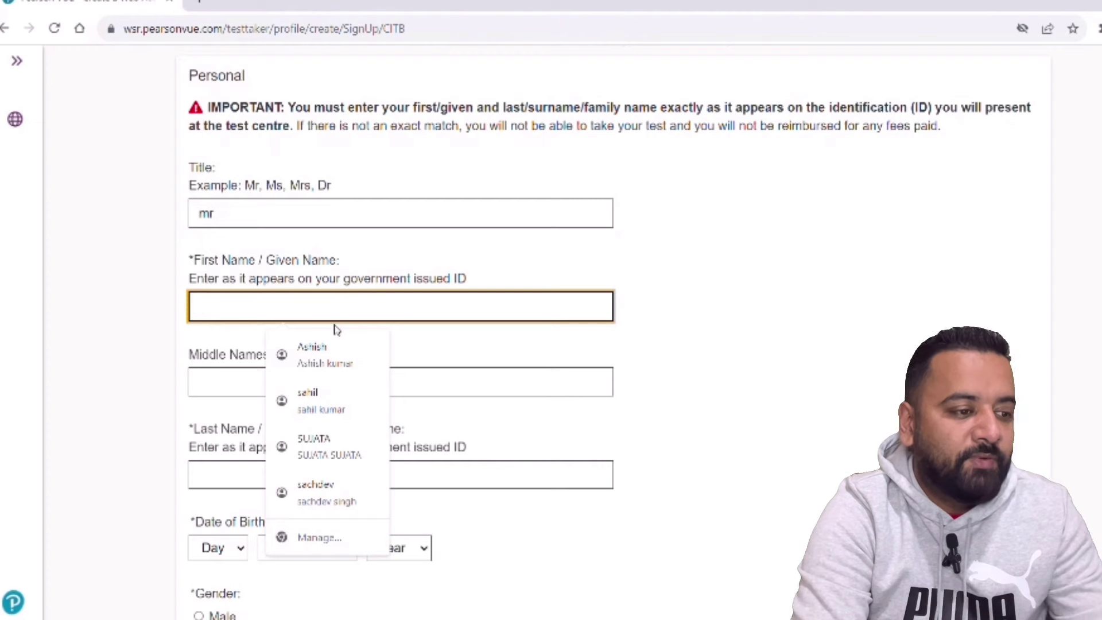
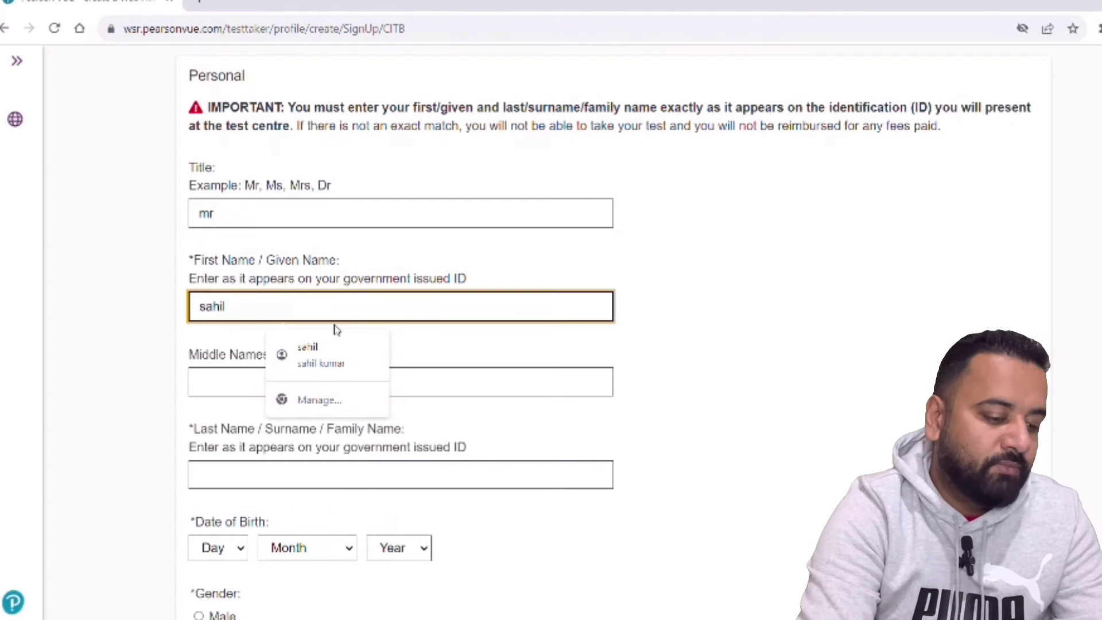
left_click(269, 469)
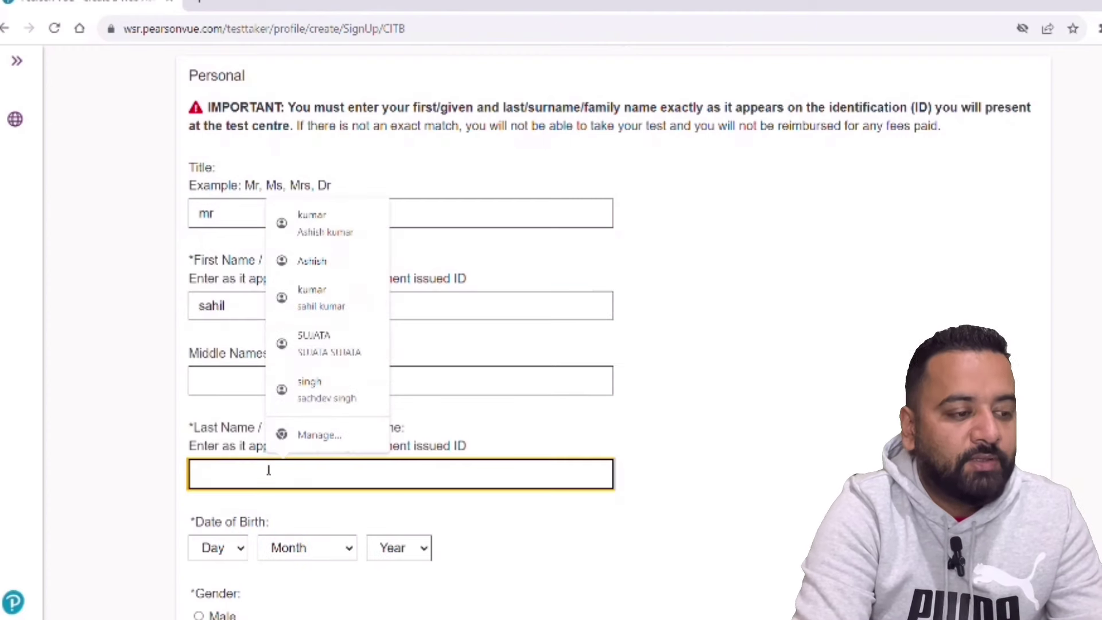
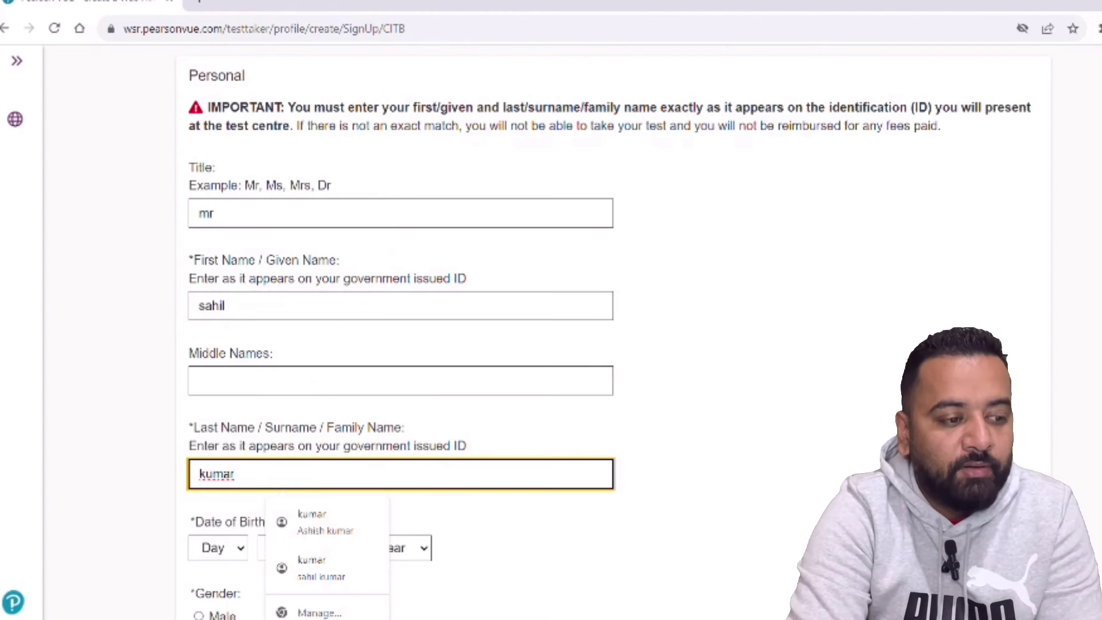
scroll(207, 380, "down", 3)
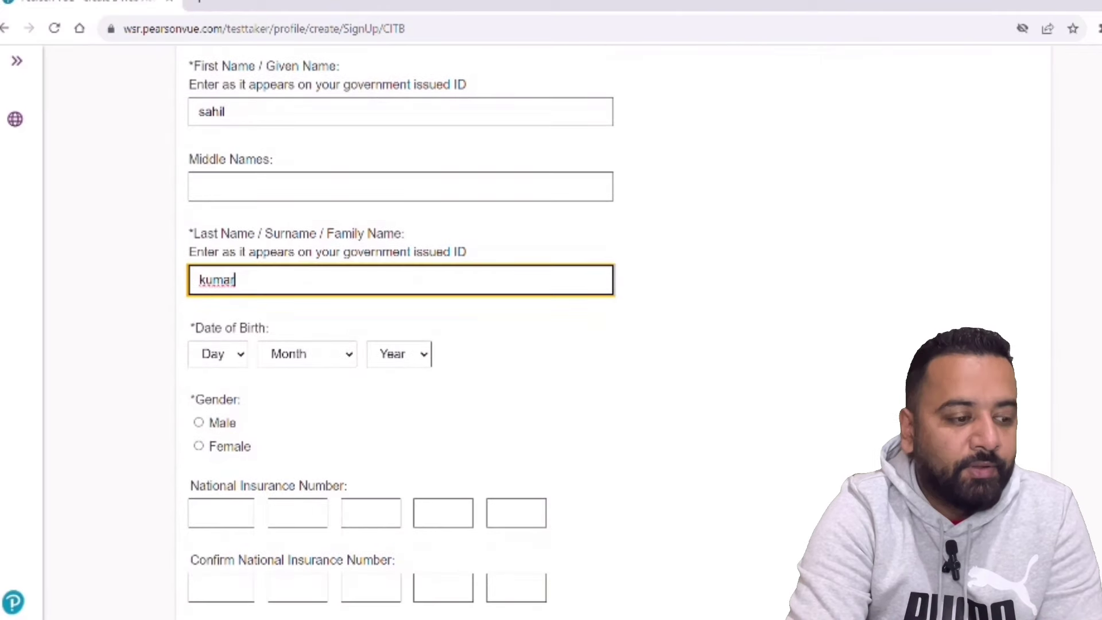
left_click(241, 356)
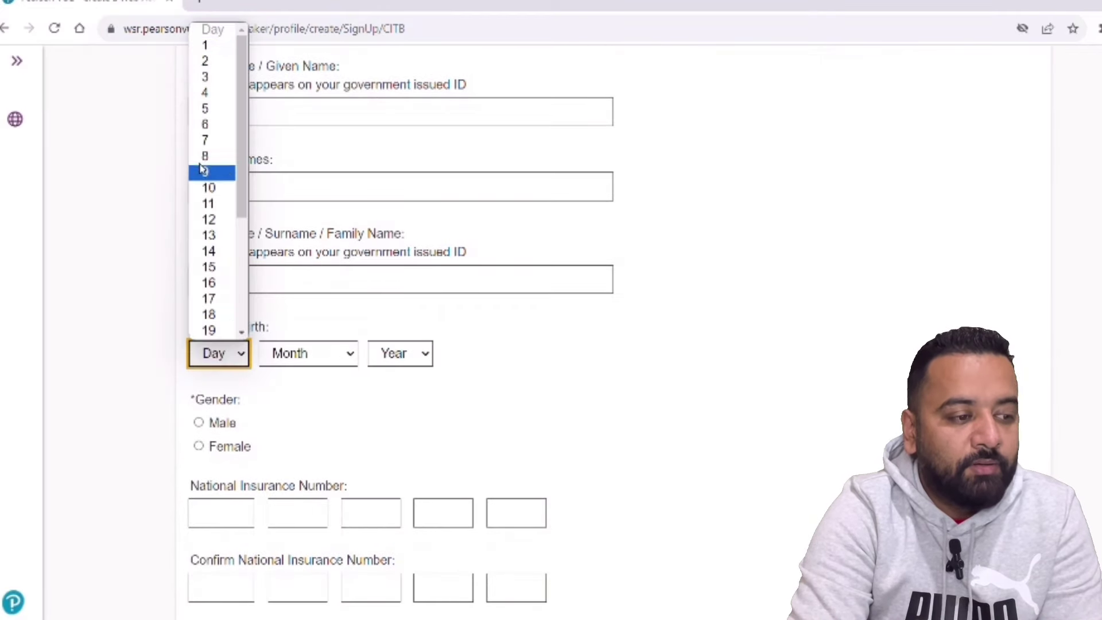
left_click(224, 54)
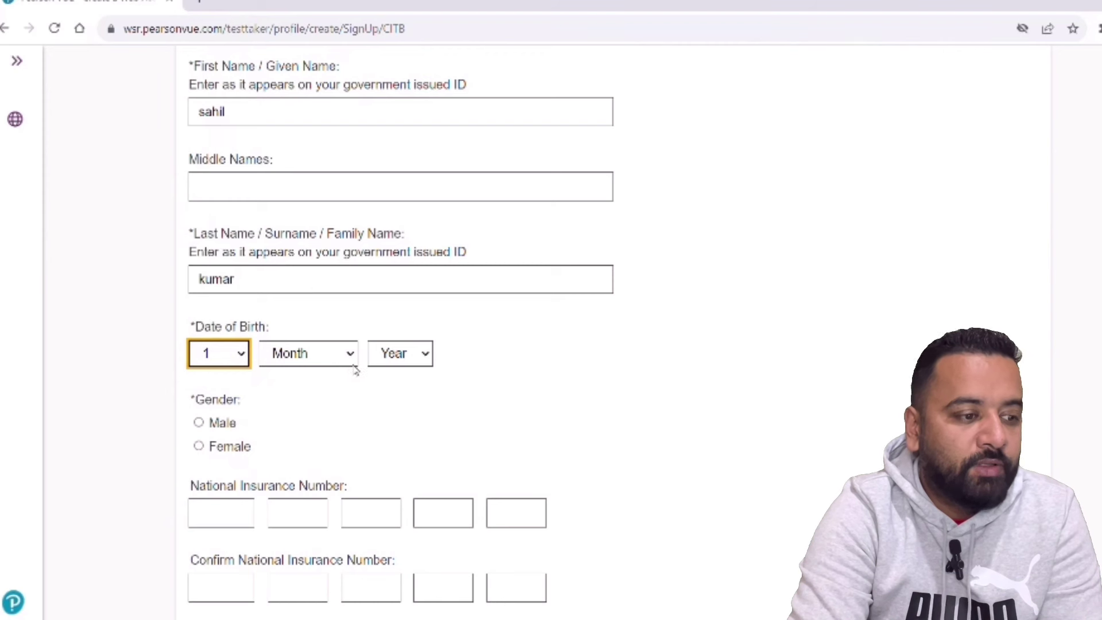
left_click(354, 366)
left_click(315, 406)
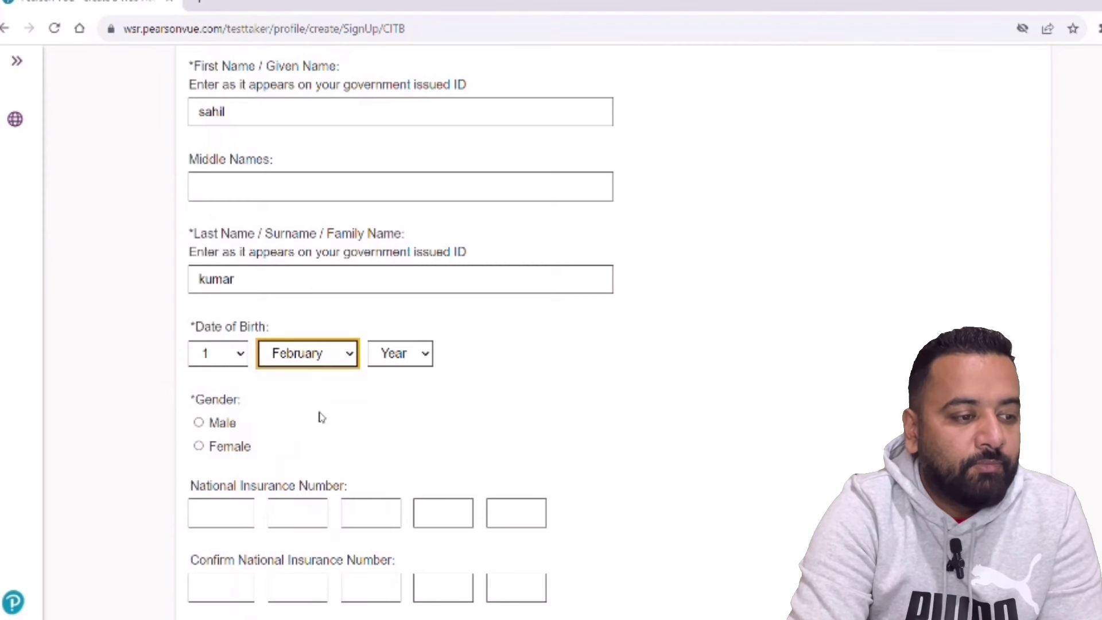
left_click(424, 359)
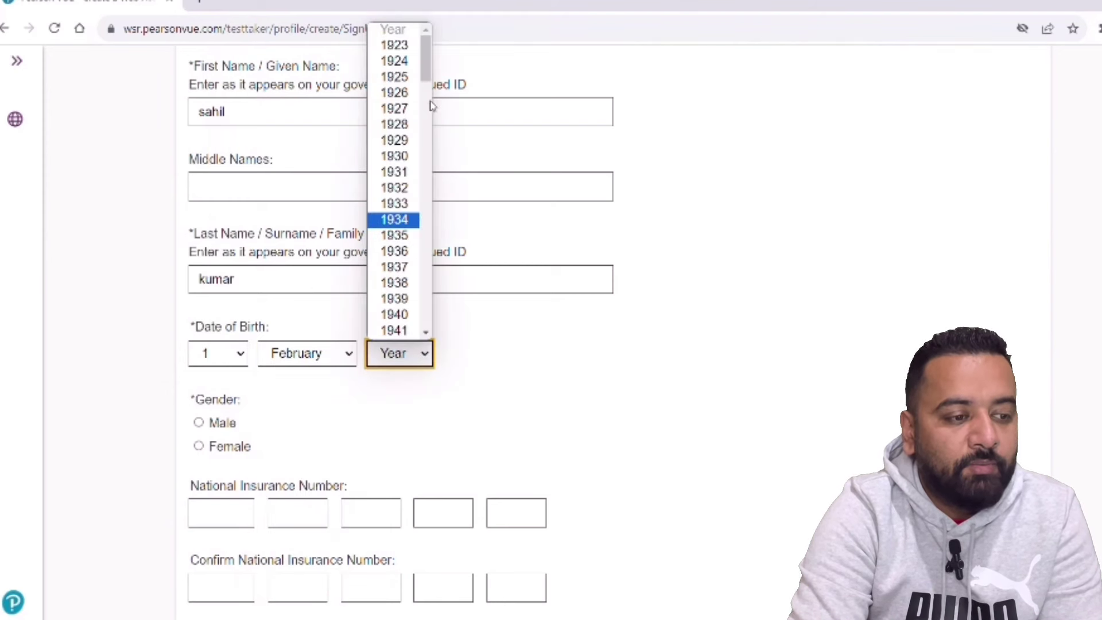
left_click_drag(427, 81, 428, 264)
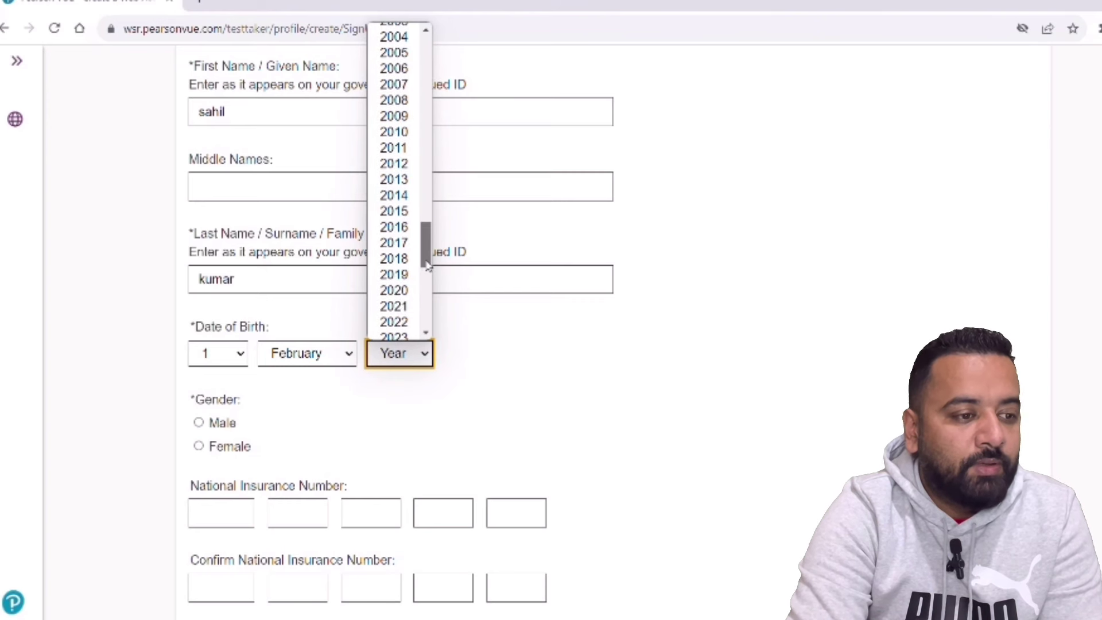
left_click(400, 31)
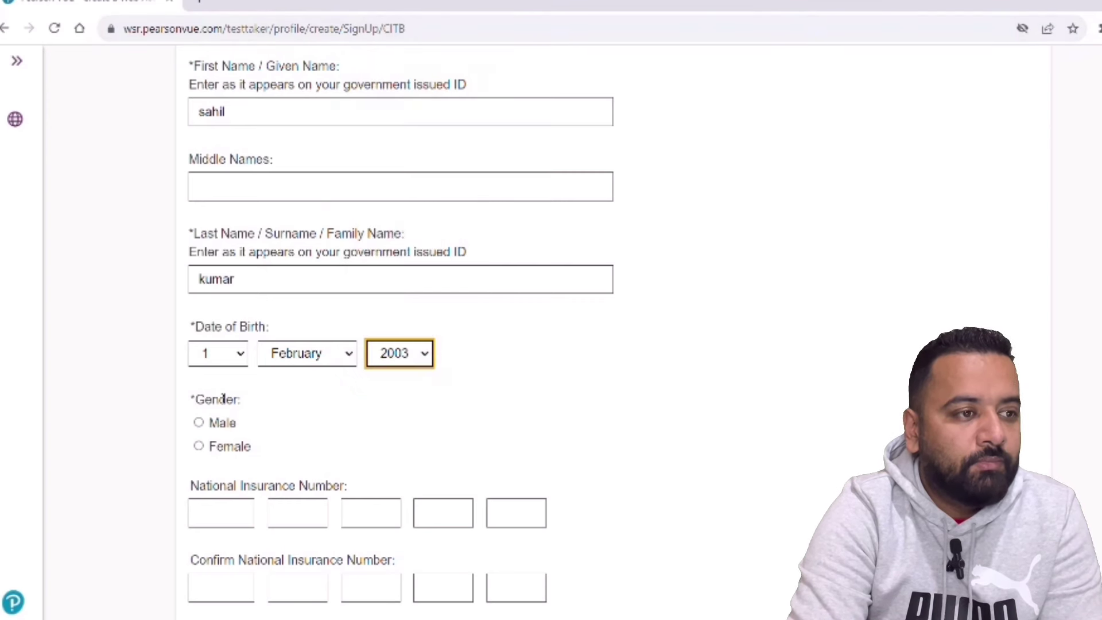
left_click(198, 422)
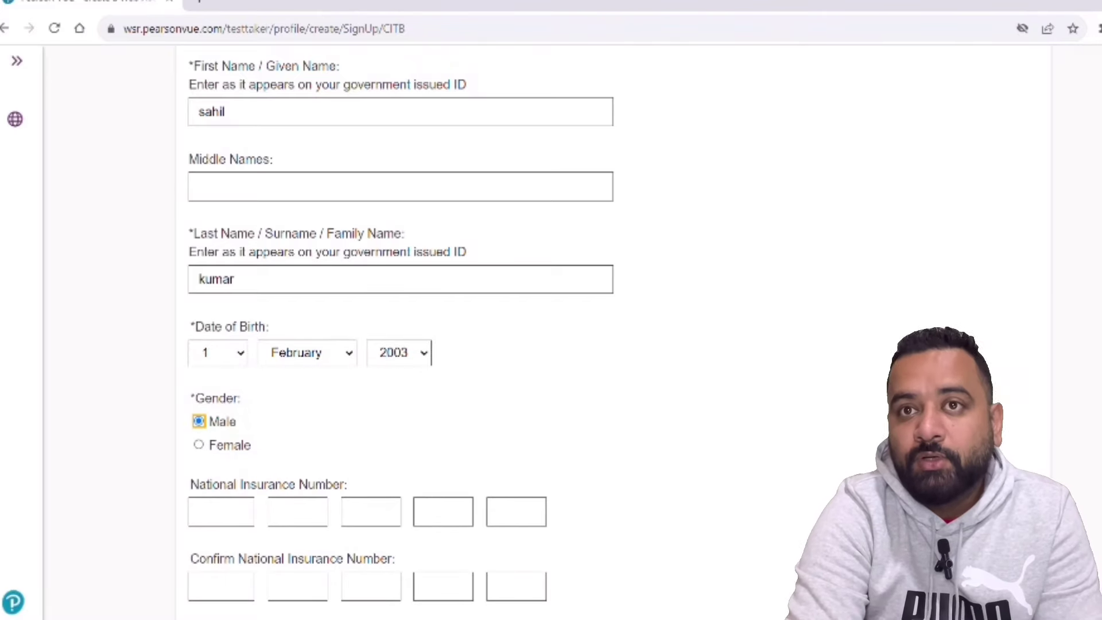
- Fill both email fields from a saved address and submit the personal details
scroll(402, 310, "down", 2)
scroll(511, 546, "down", 4)
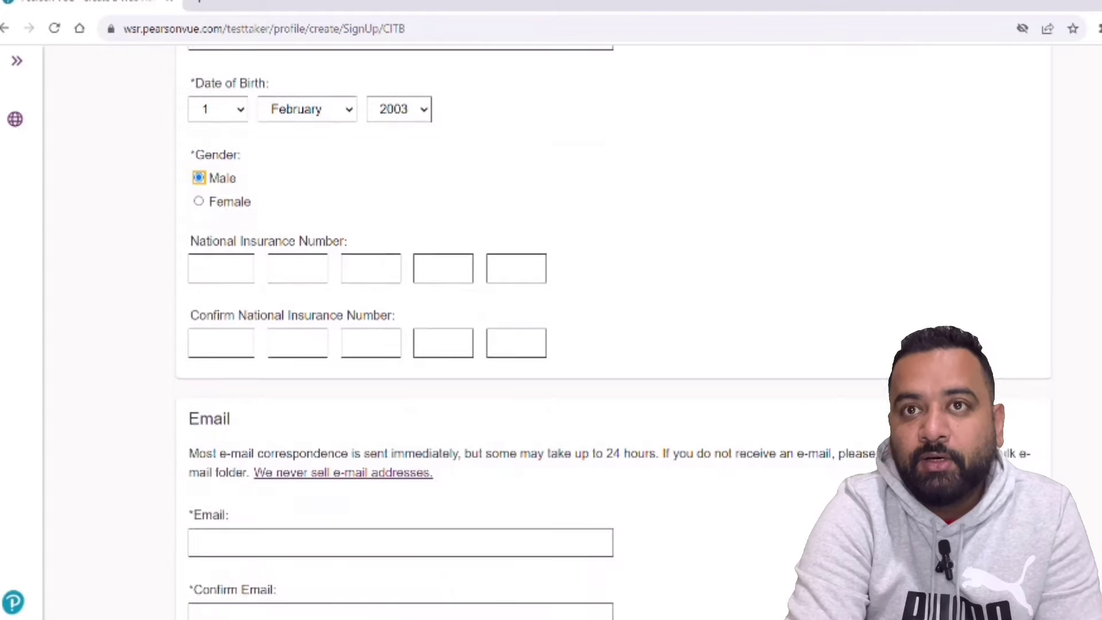
left_click(446, 482)
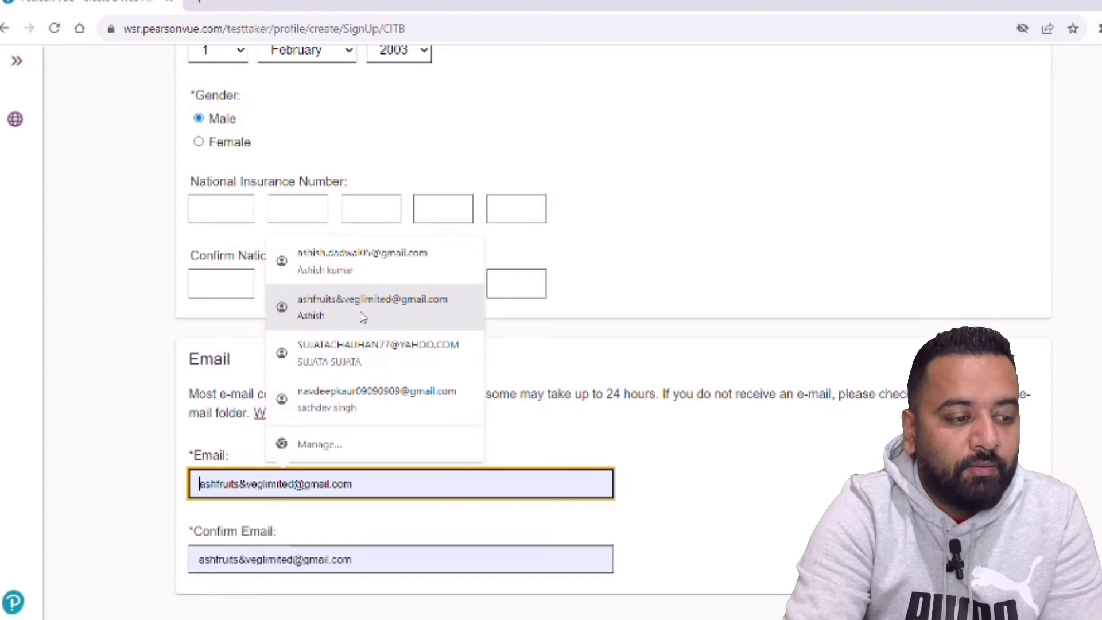
left_click(363, 318)
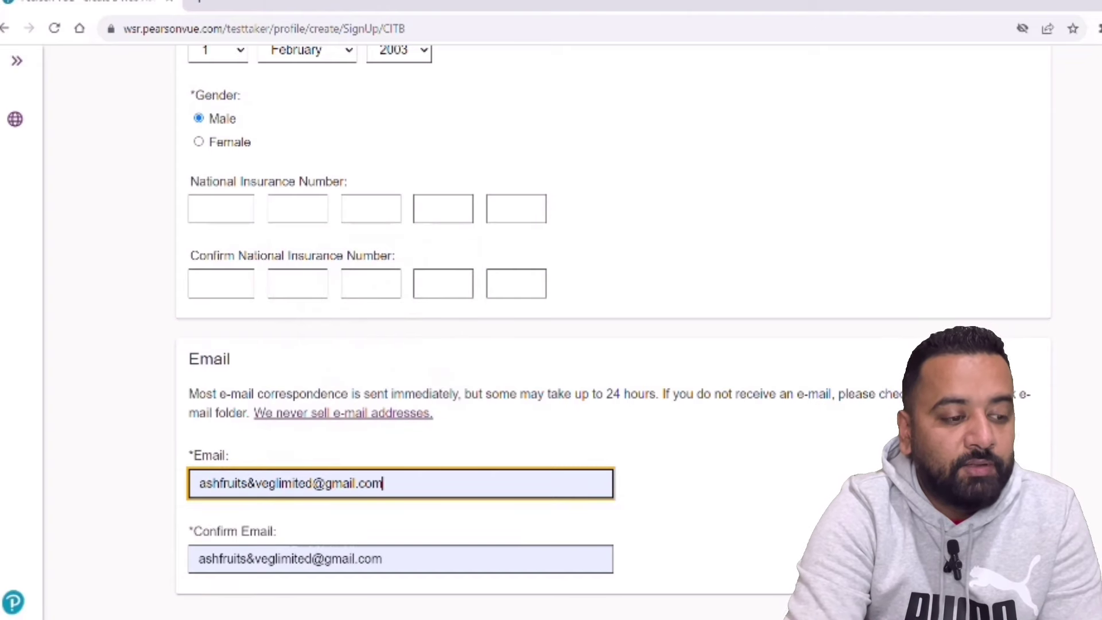
scroll(528, 321, "down", 2)
key("Return")
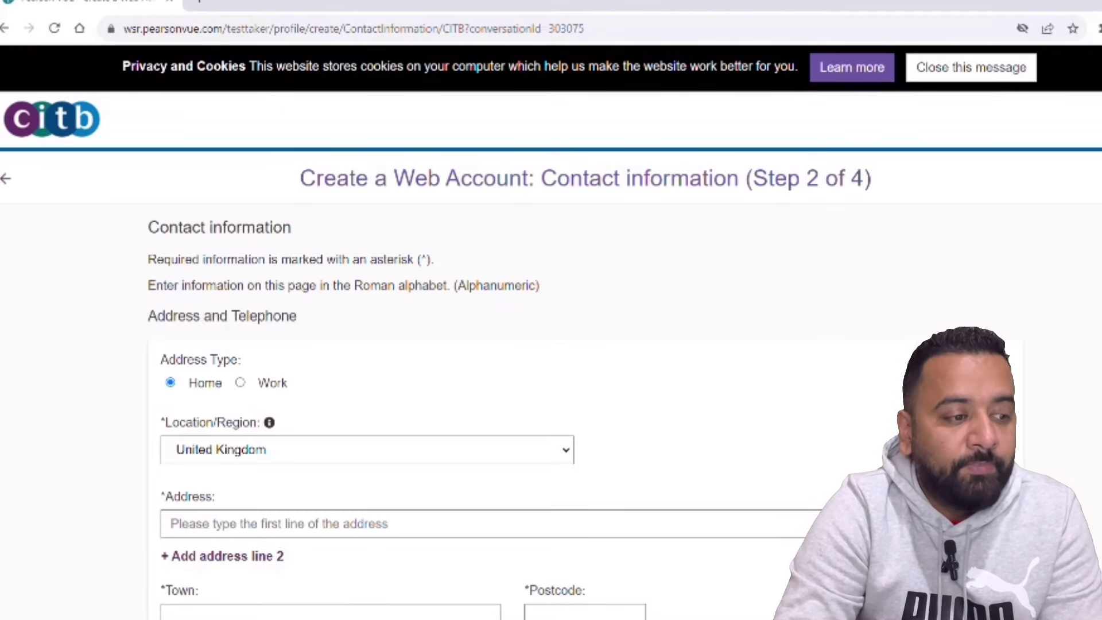
- Autofill the home address, town and postcode from the saved browser suggestion
left_click(324, 525)
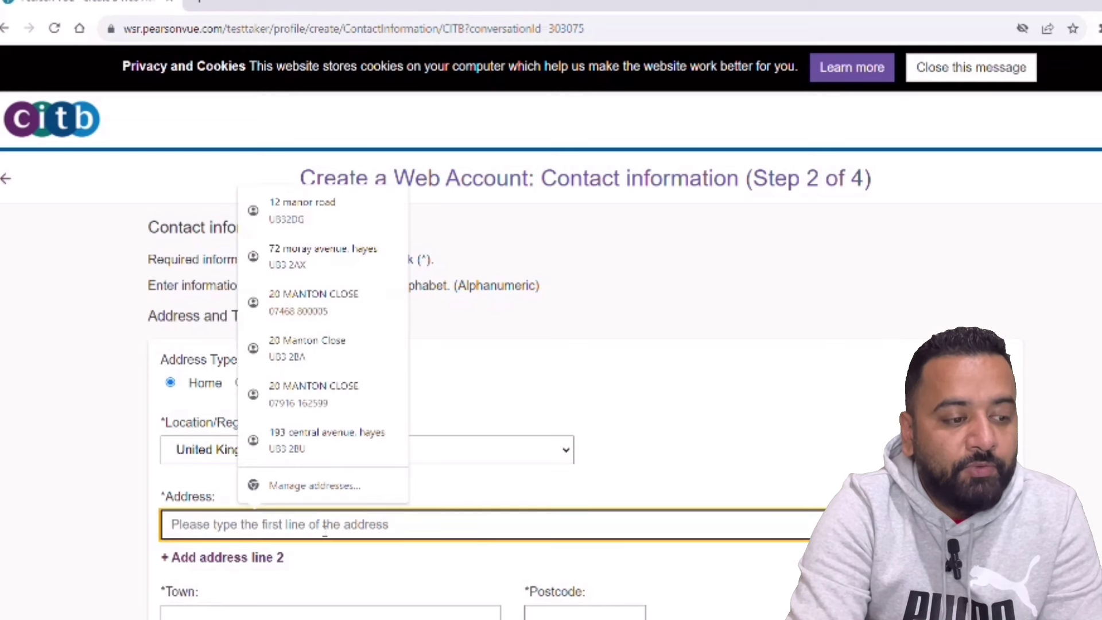
left_click(304, 264)
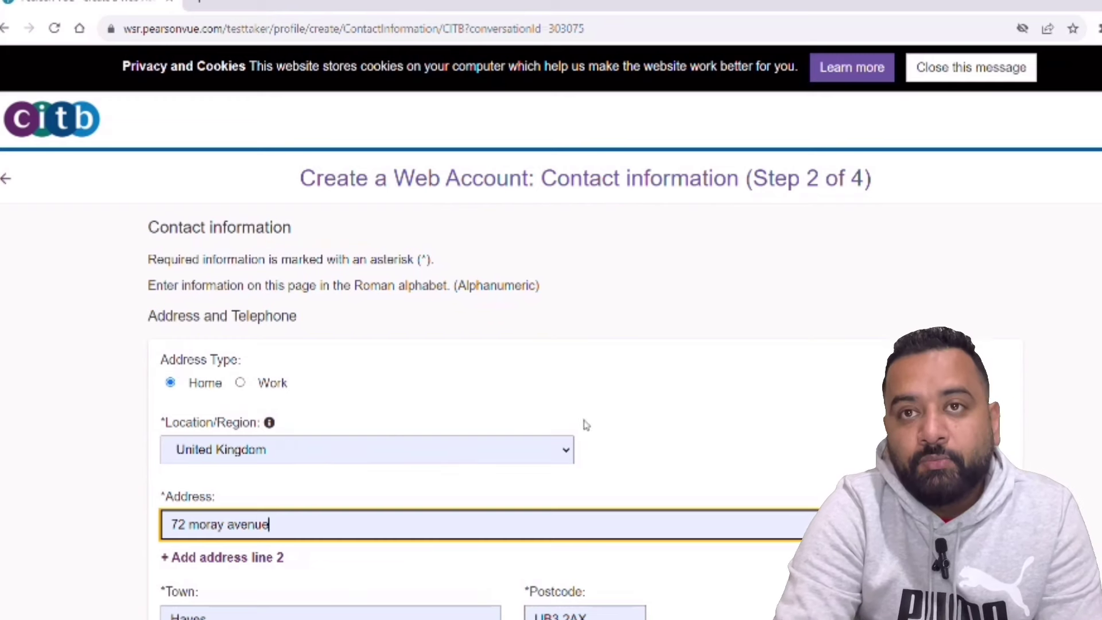
scroll(400, 467, "down", 4)
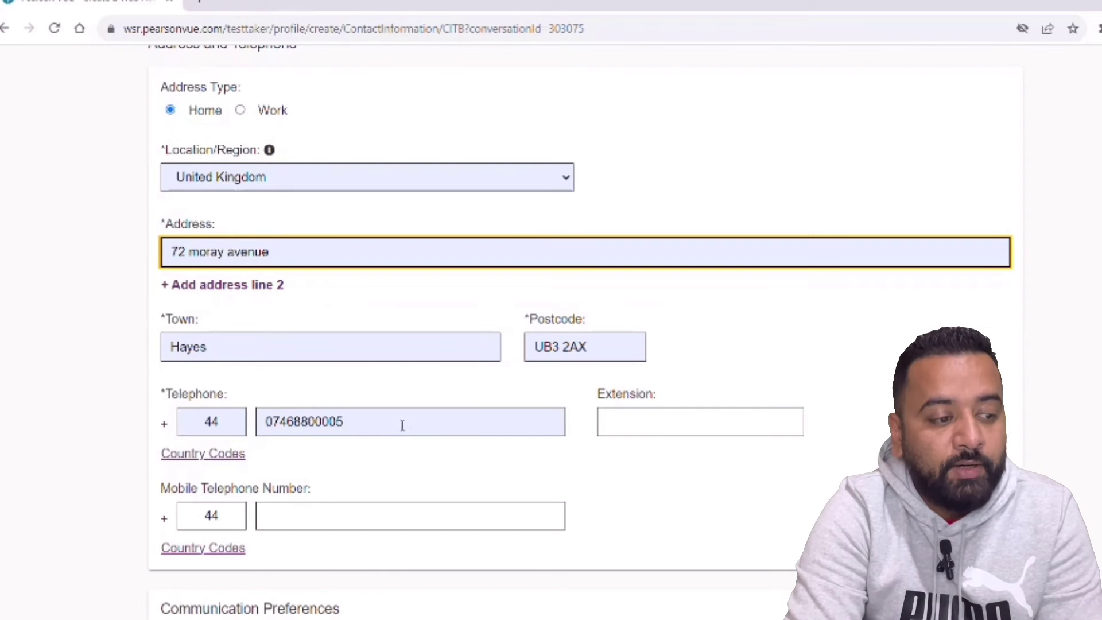
scroll(581, 330, "down", 1)
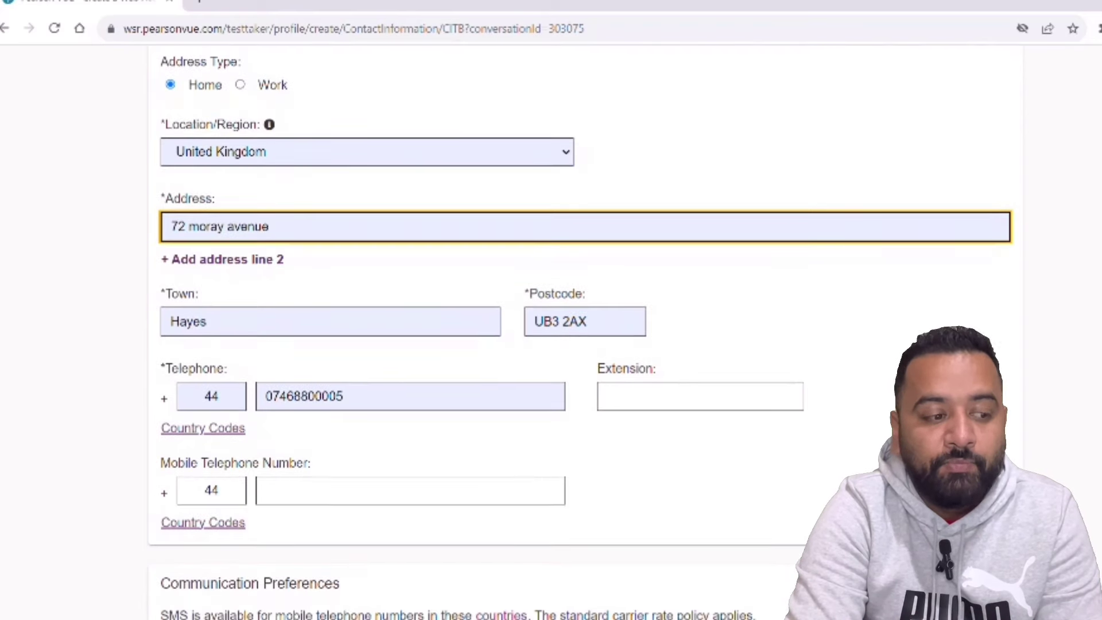
left_click(165, 294)
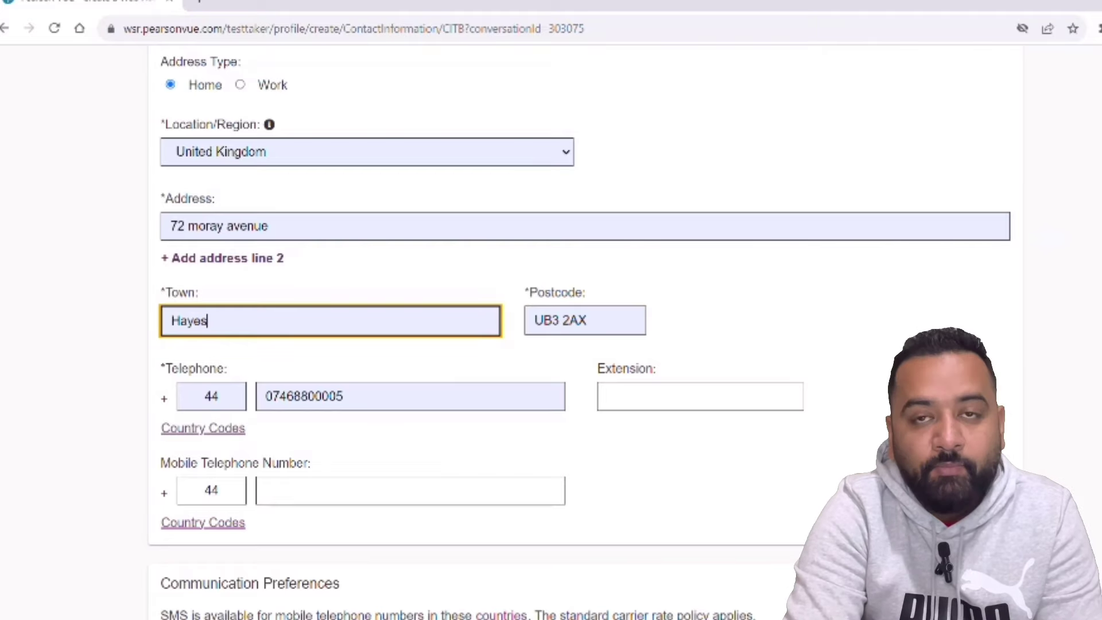
- Choose English (UK) correspondence, email confirmations and reminders without SMS, and submit the contact details
scroll(580, 332, "down", 4)
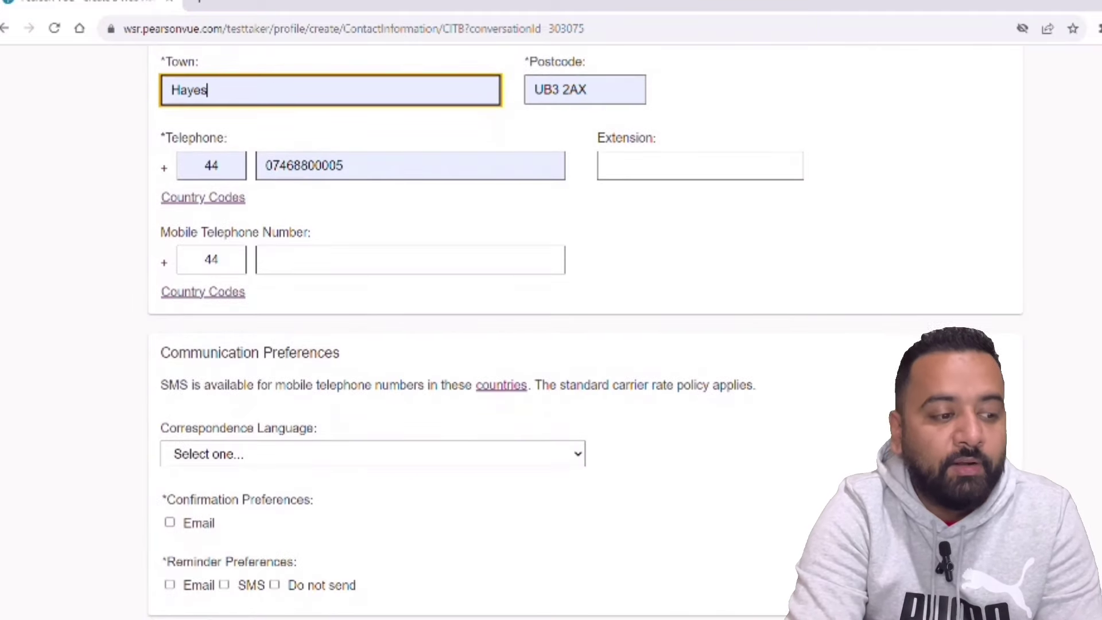
left_click(568, 444)
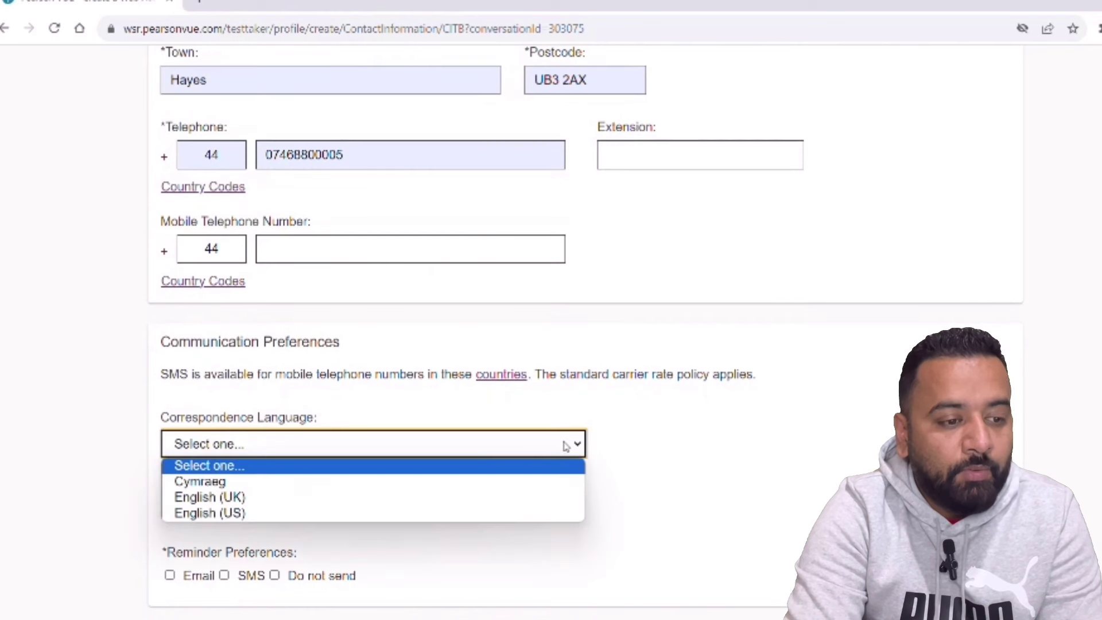
left_click(409, 494)
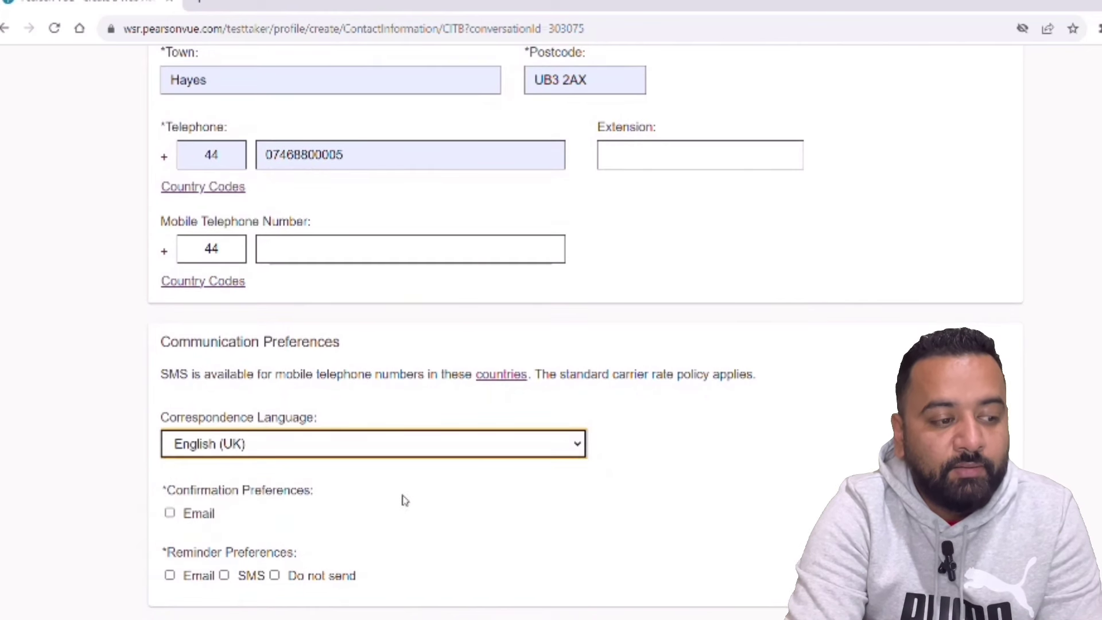
left_click(168, 513)
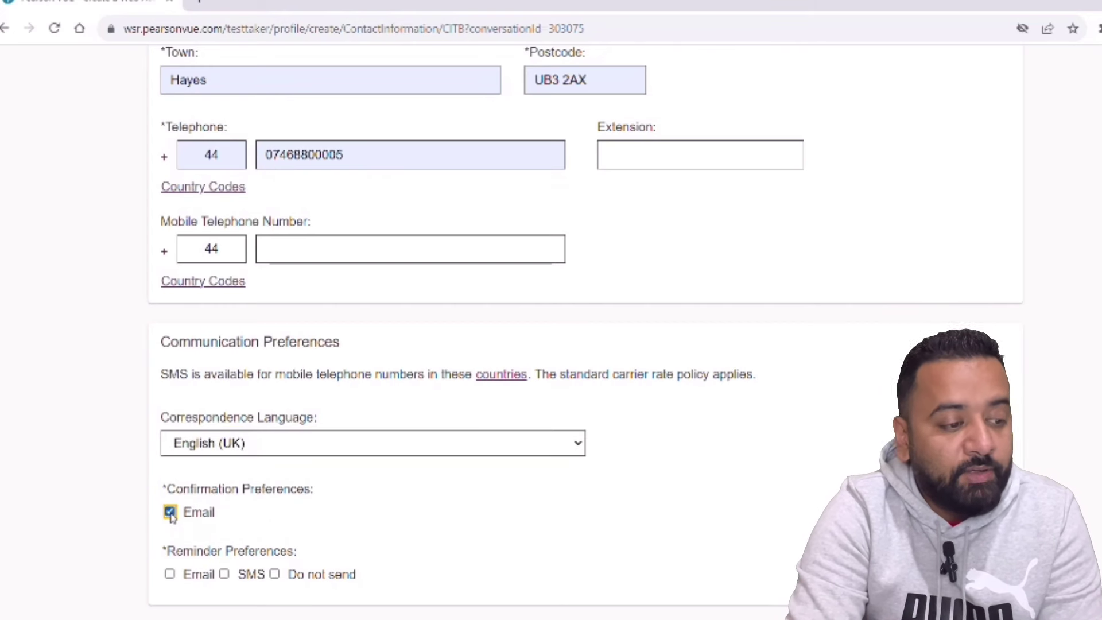
left_click(170, 574)
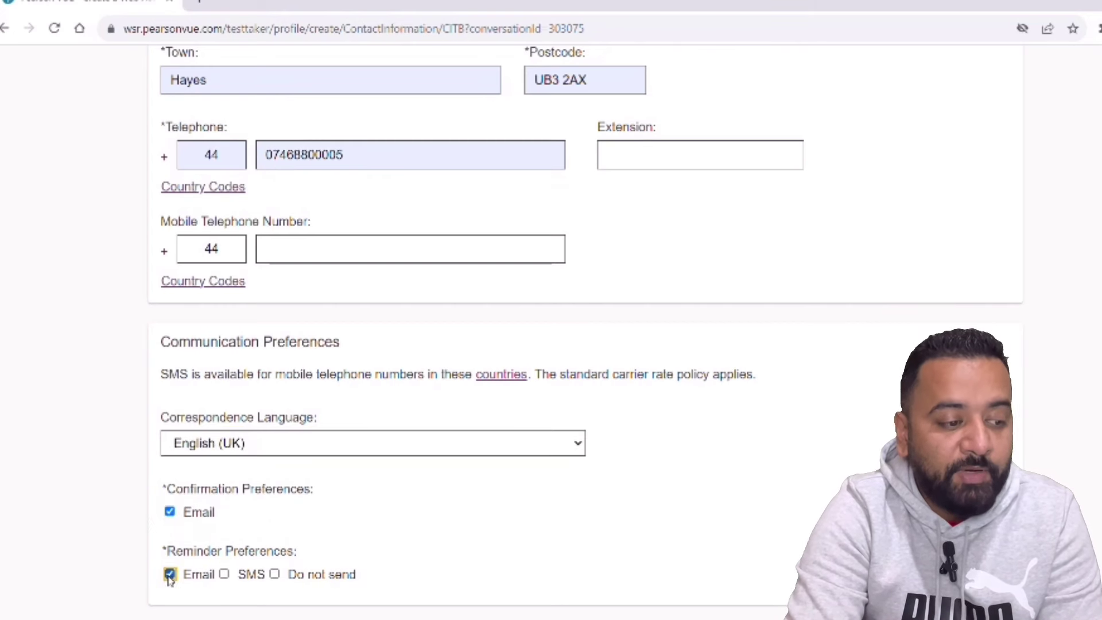
left_click(225, 573)
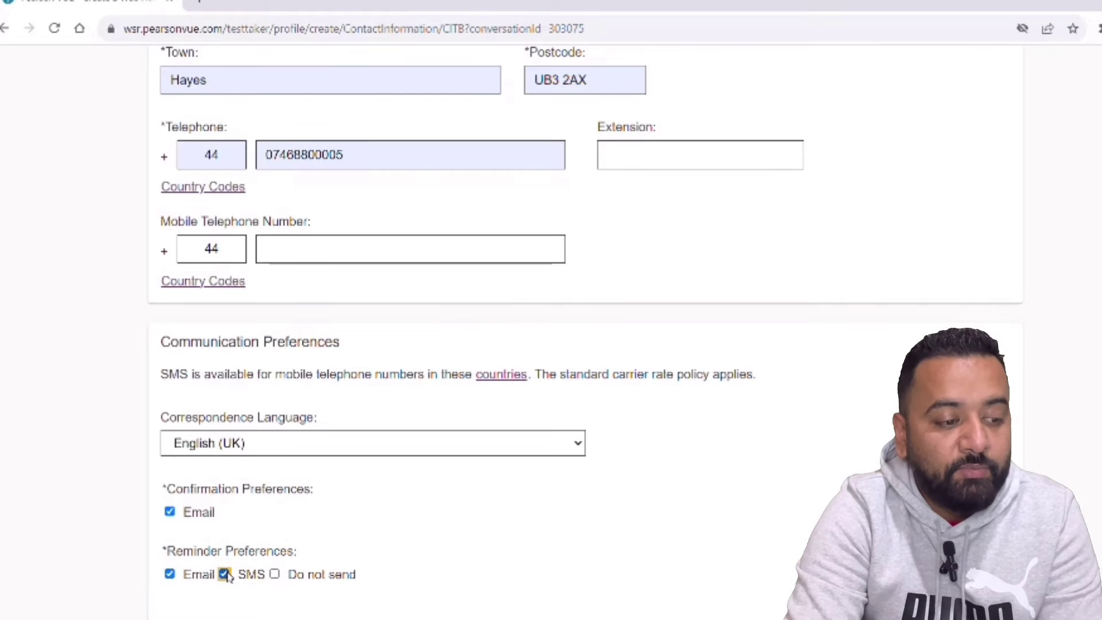
left_click(225, 574)
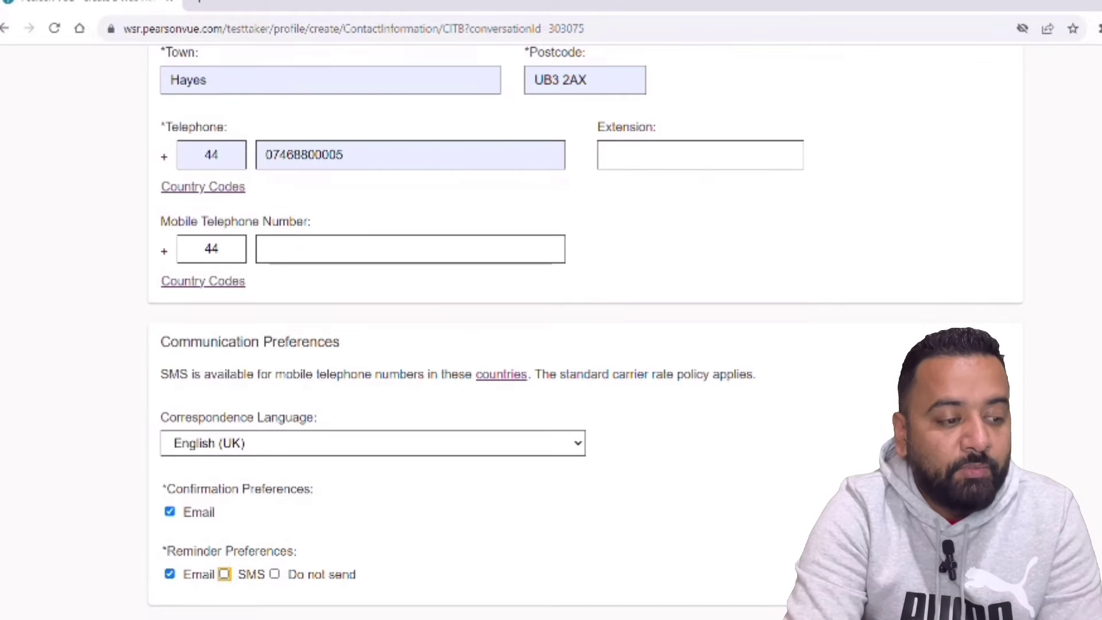
scroll(551, 309, "down", 2)
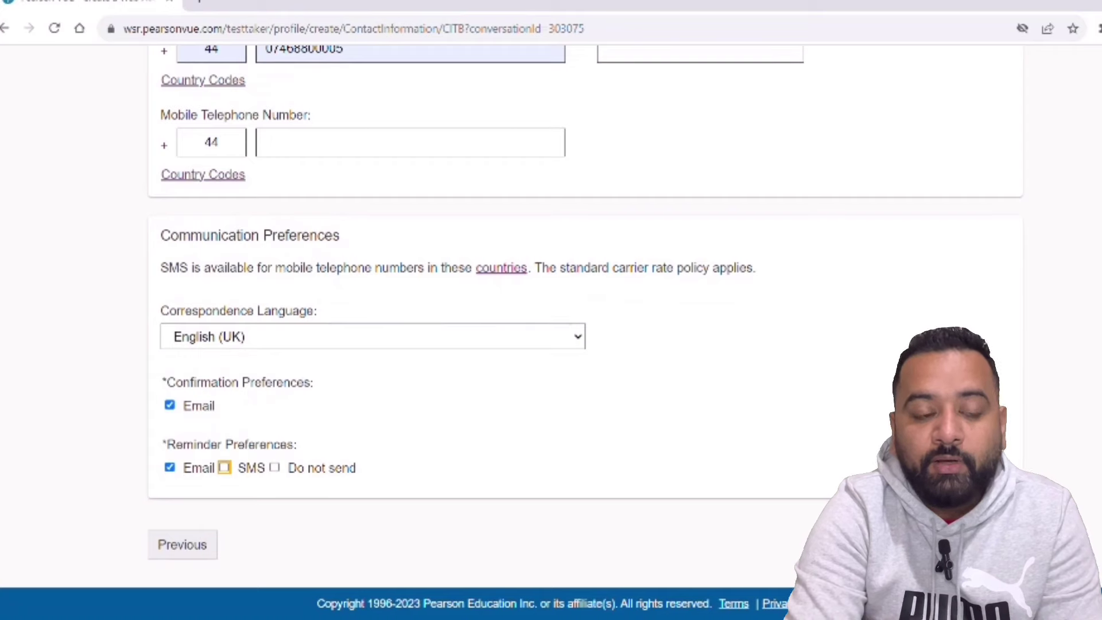
key("Return")
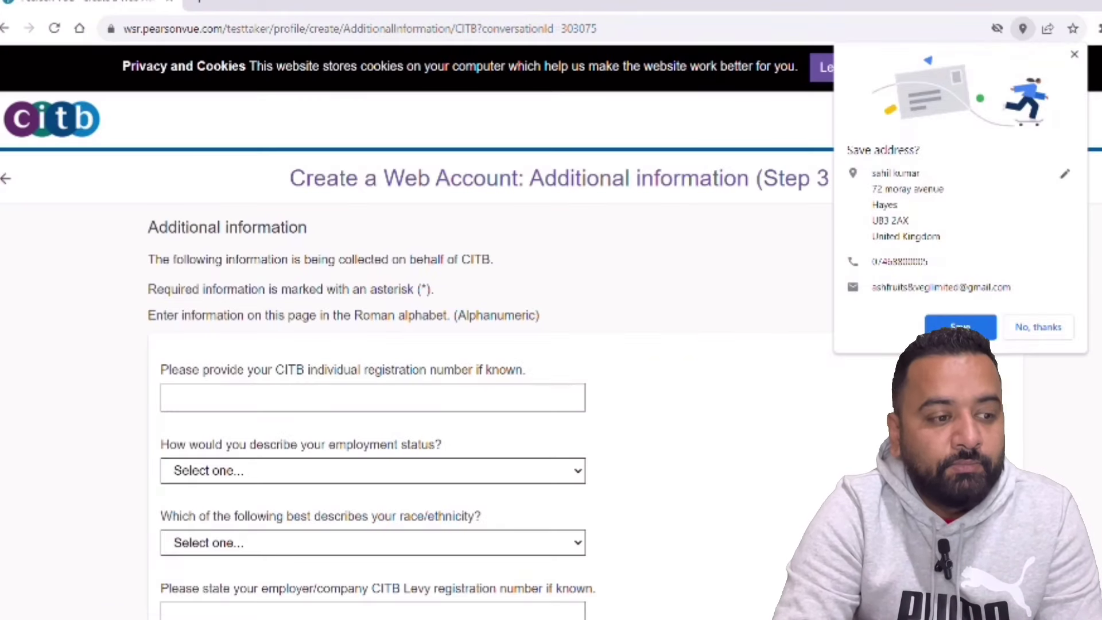
- Decline saving the address, then set employment status to Unemployed and ethnicity to Indian
left_click(1049, 328)
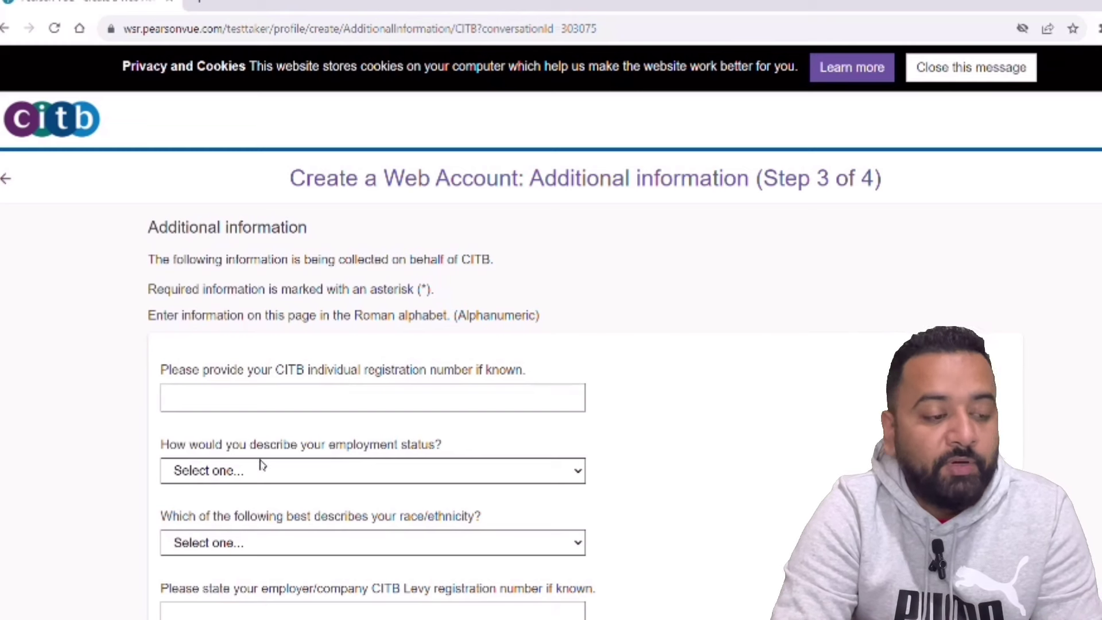
left_click(565, 475)
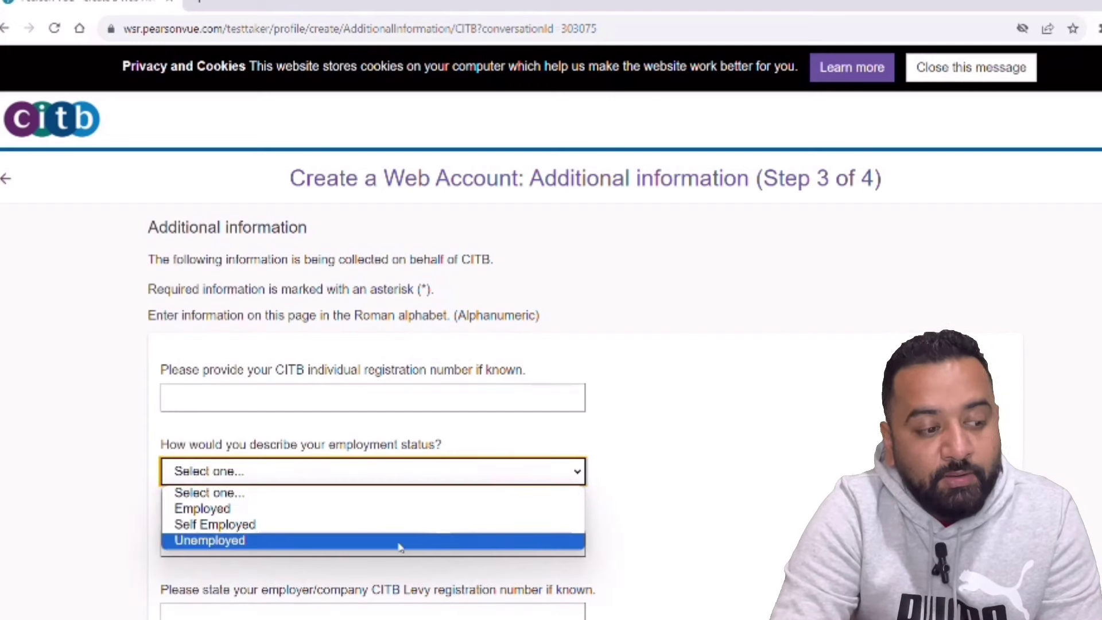
left_click(402, 540)
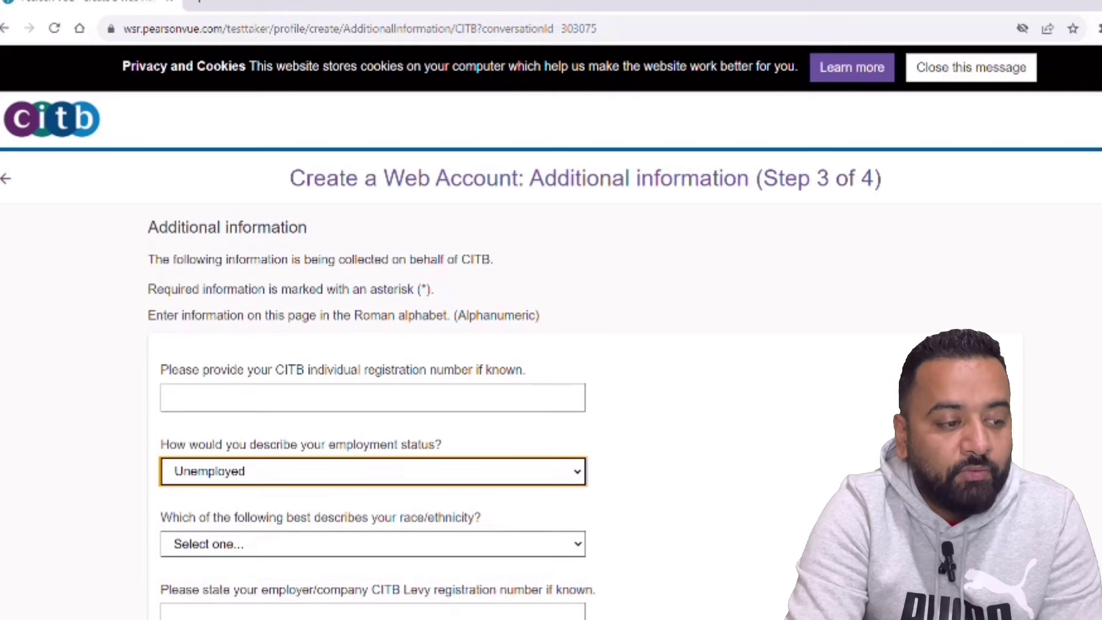
scroll(551, 332, "down", 3)
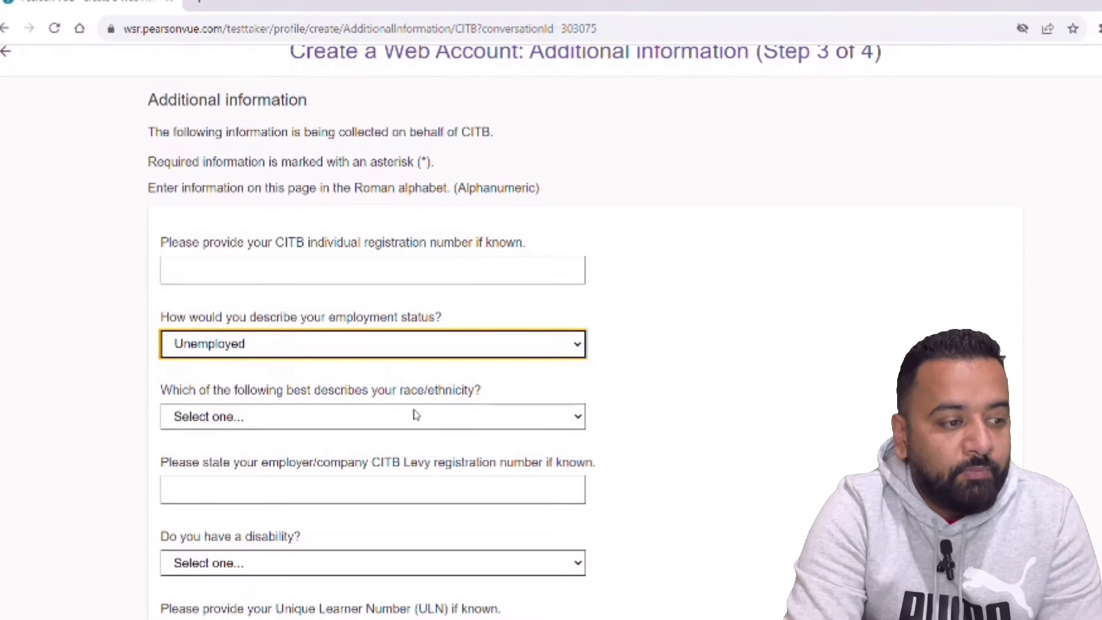
left_click(575, 419)
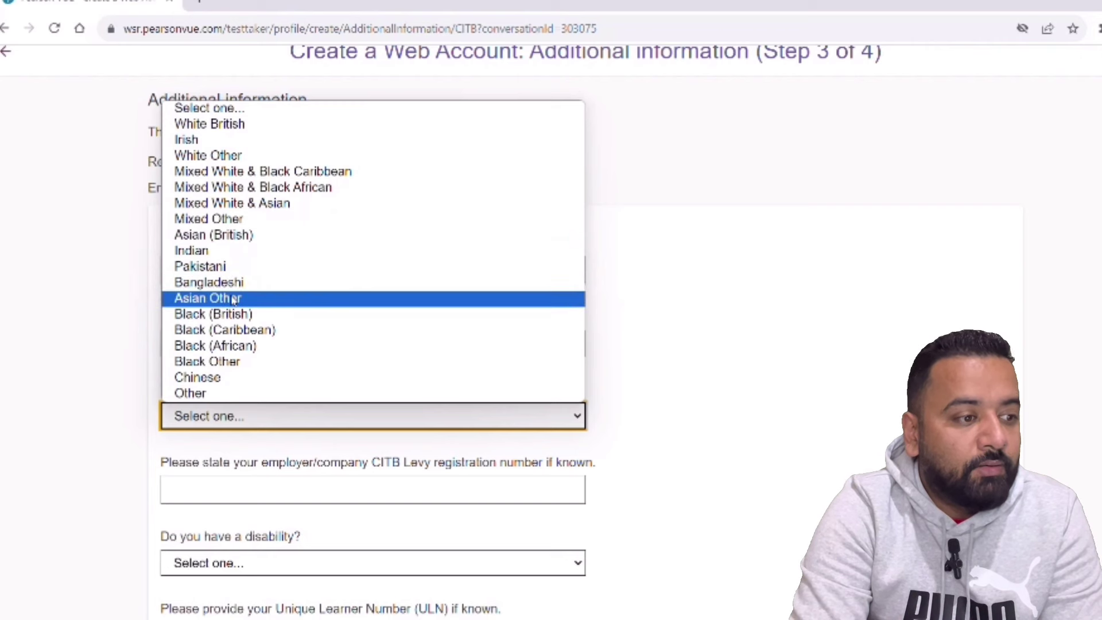
left_click(217, 253)
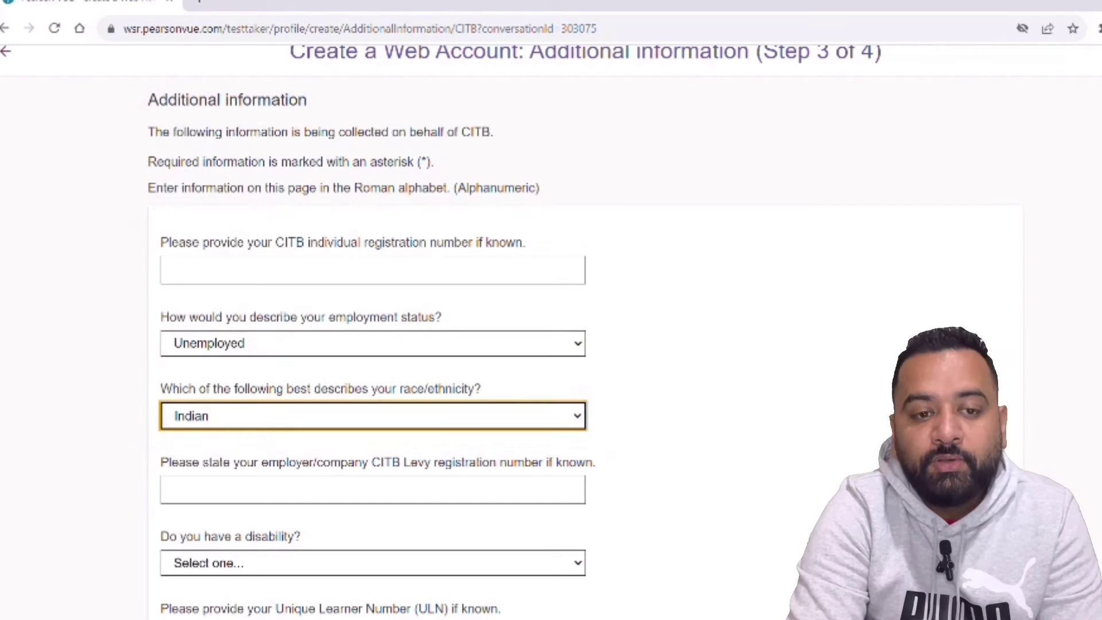
- Answer No, Not Disabled, decline CITB marketing emails, and submit the additional information
scroll(742, 381, "down", 2)
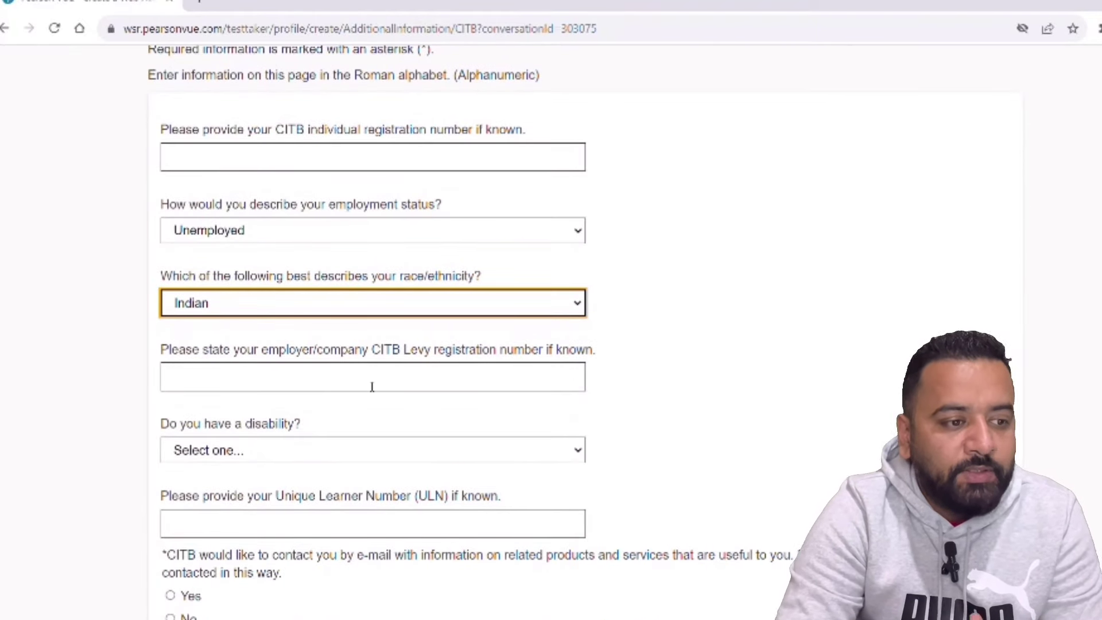
left_click(429, 458)
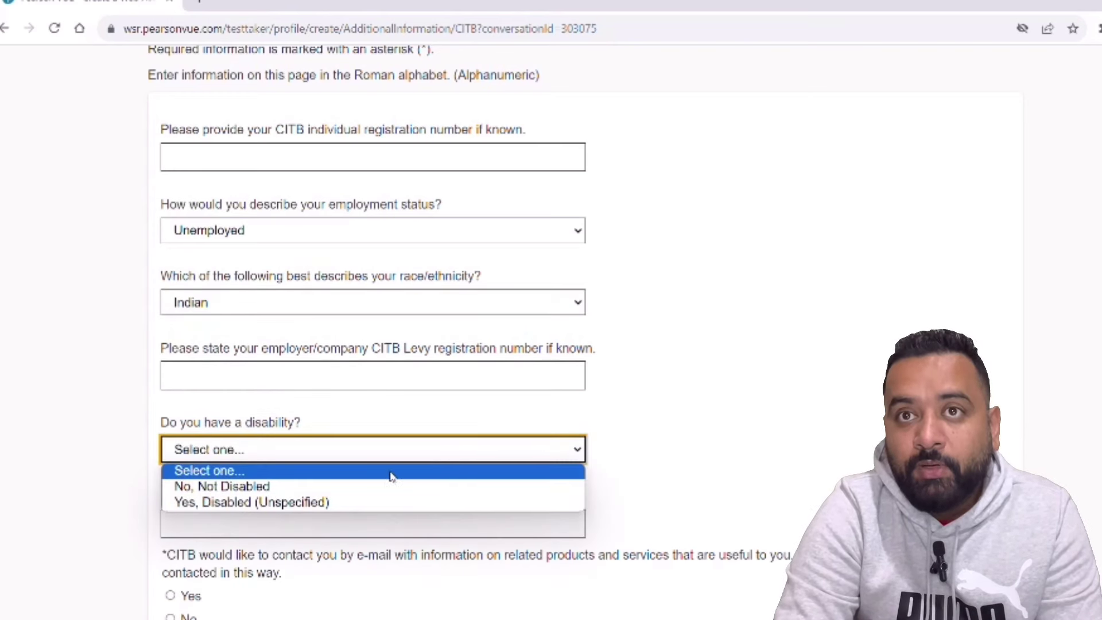
left_click(376, 489)
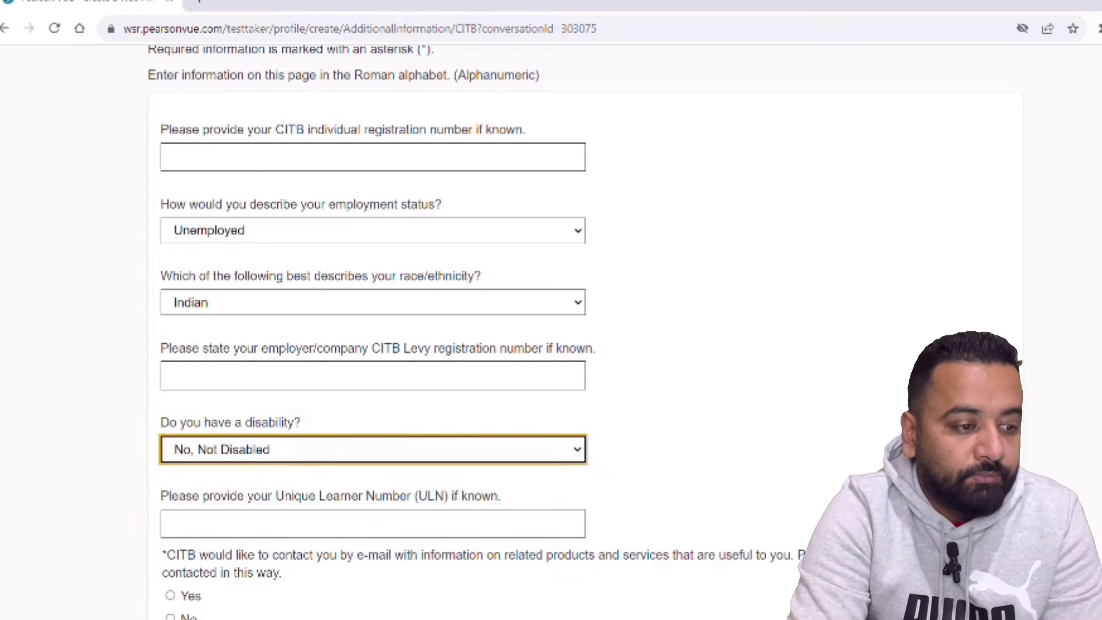
scroll(373, 332, "down", 2)
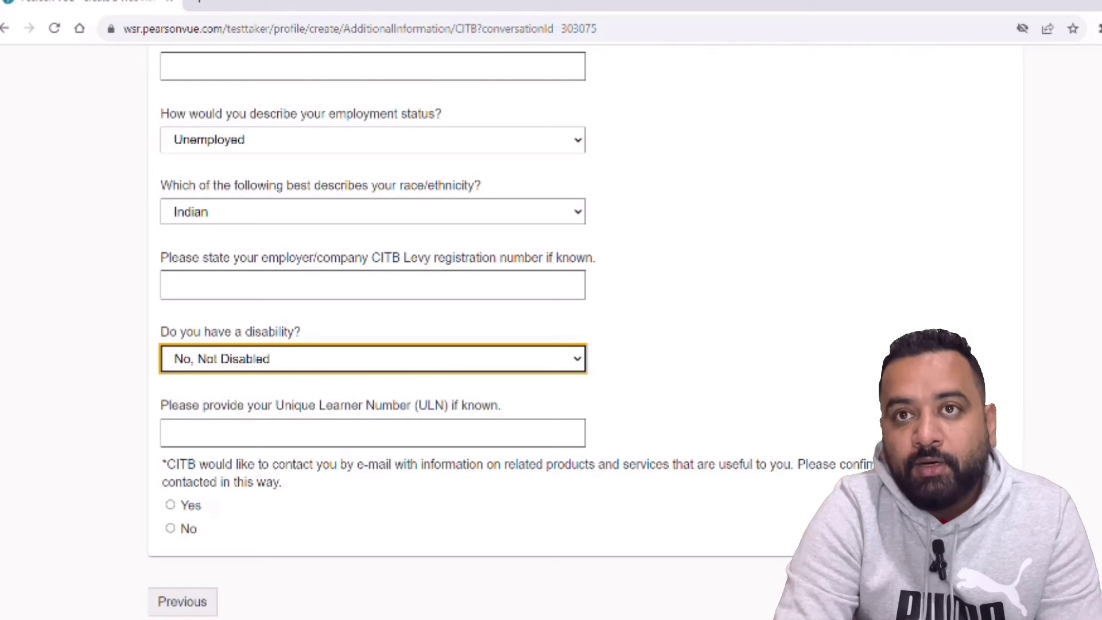
left_click(170, 527)
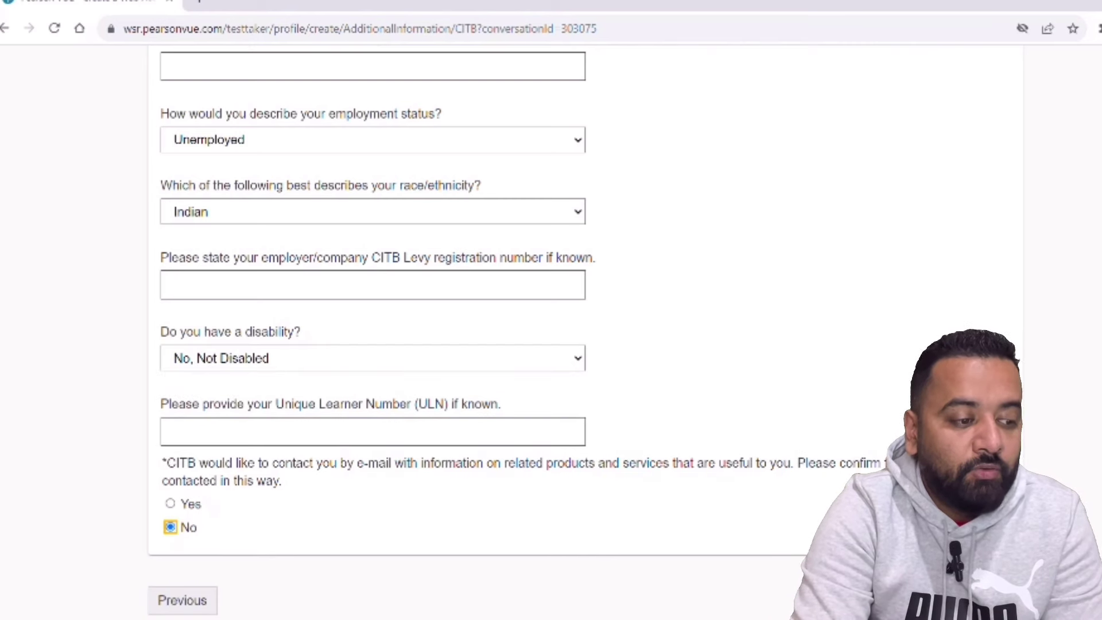
key("Return")
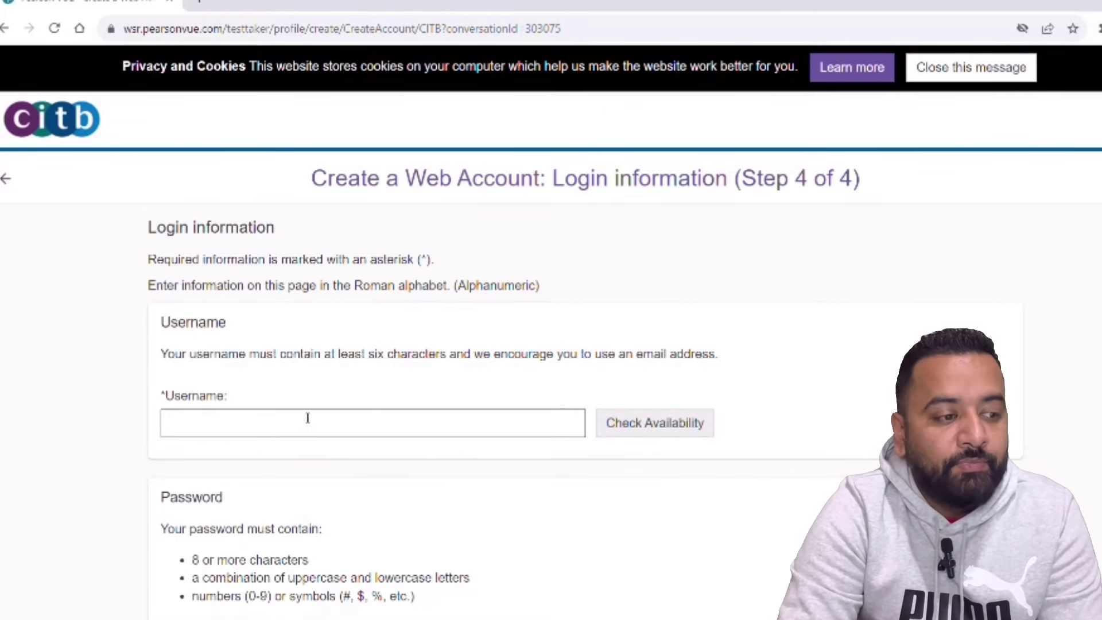
- Enter a username and confirm that it is available
left_click(308, 420)
type("sahik")
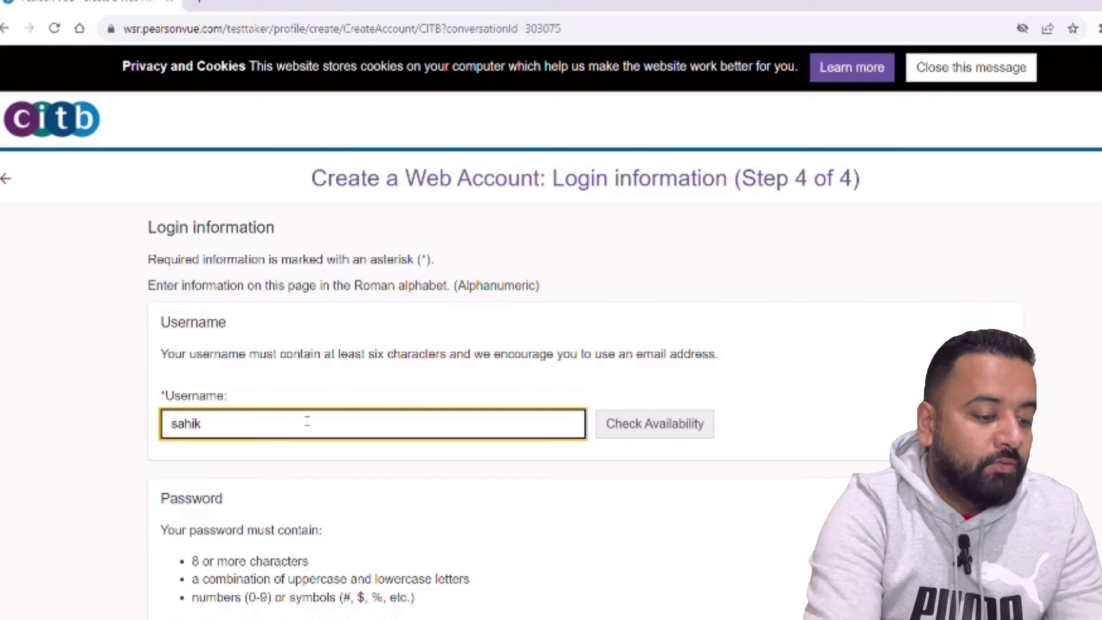
key("BackSpace")
type("l")
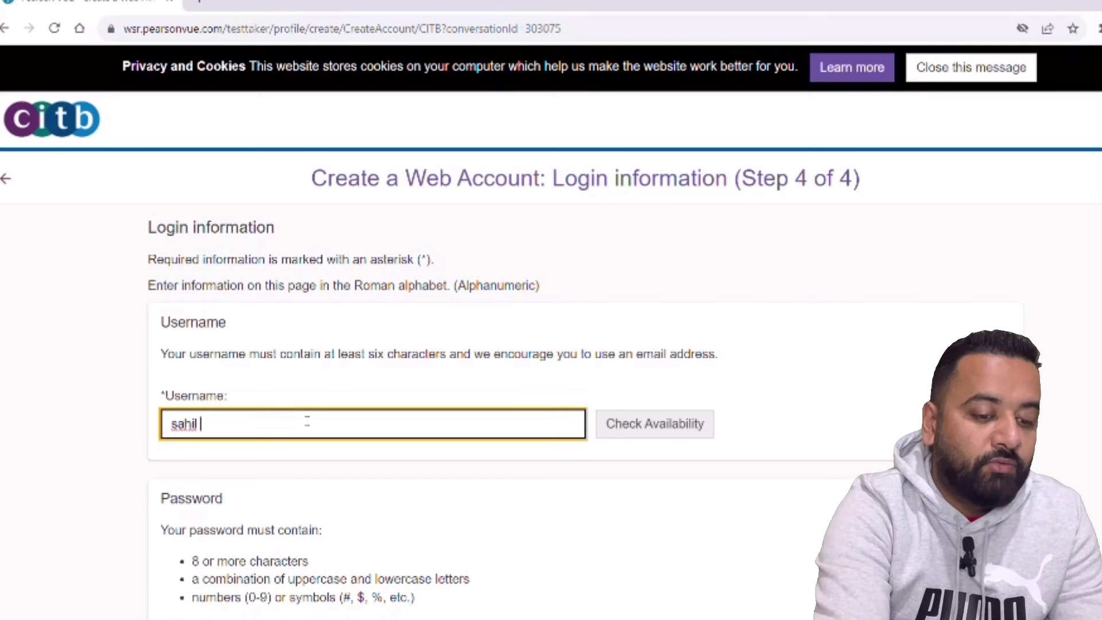
key("BackSpace")
type("uk")
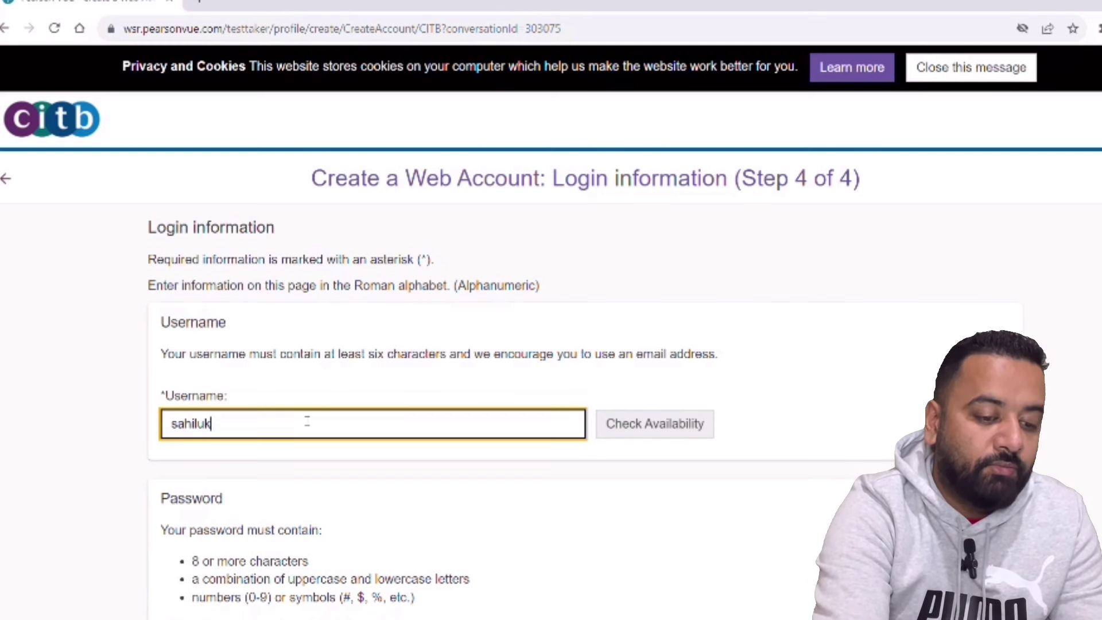
type("01")
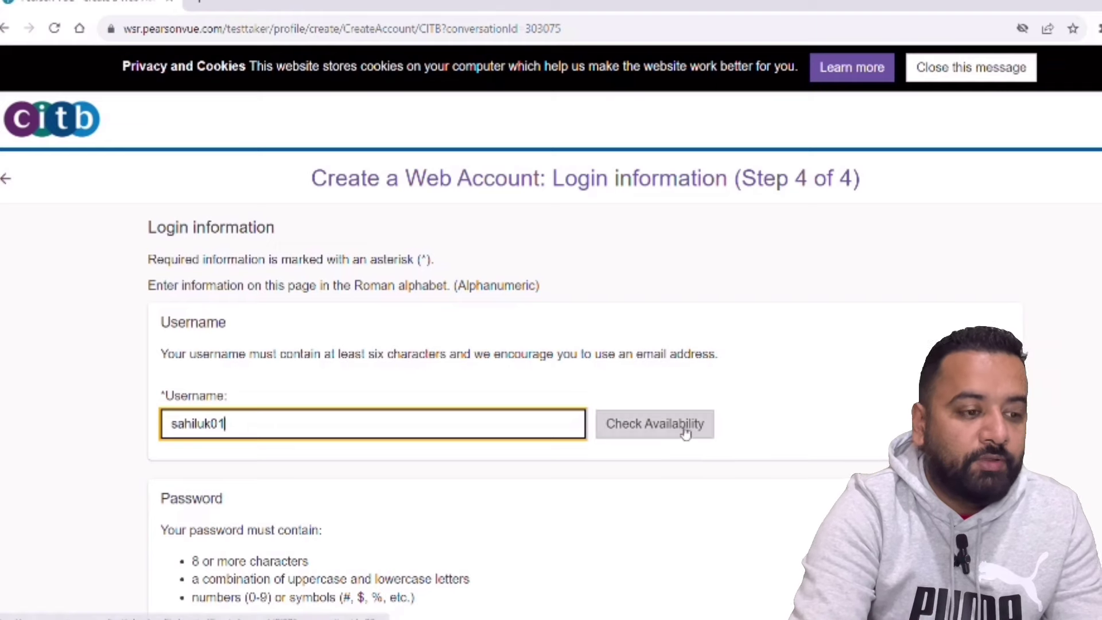
left_click(685, 429)
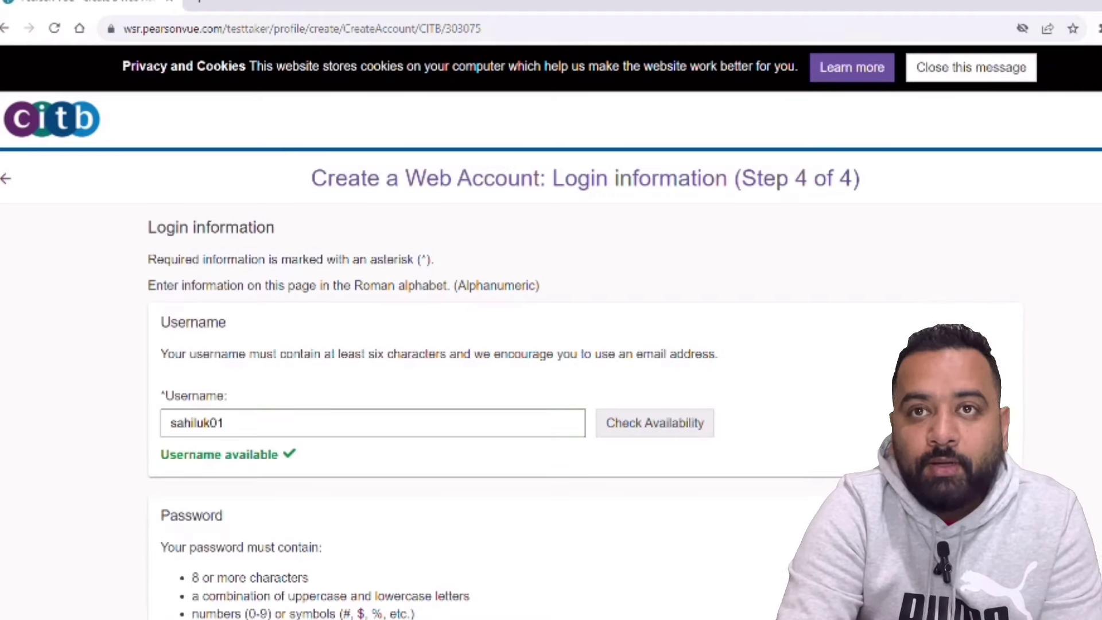
- Type a Moderate-strength account password and repeat it in Confirm Password
scroll(396, 396, "down", 5)
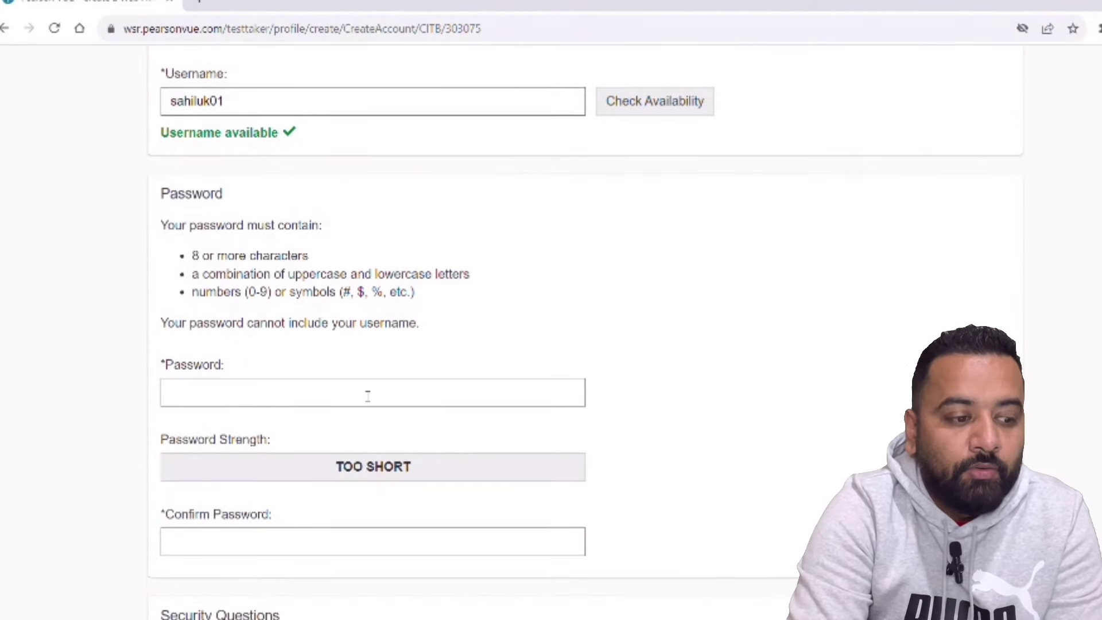
left_click(356, 397)
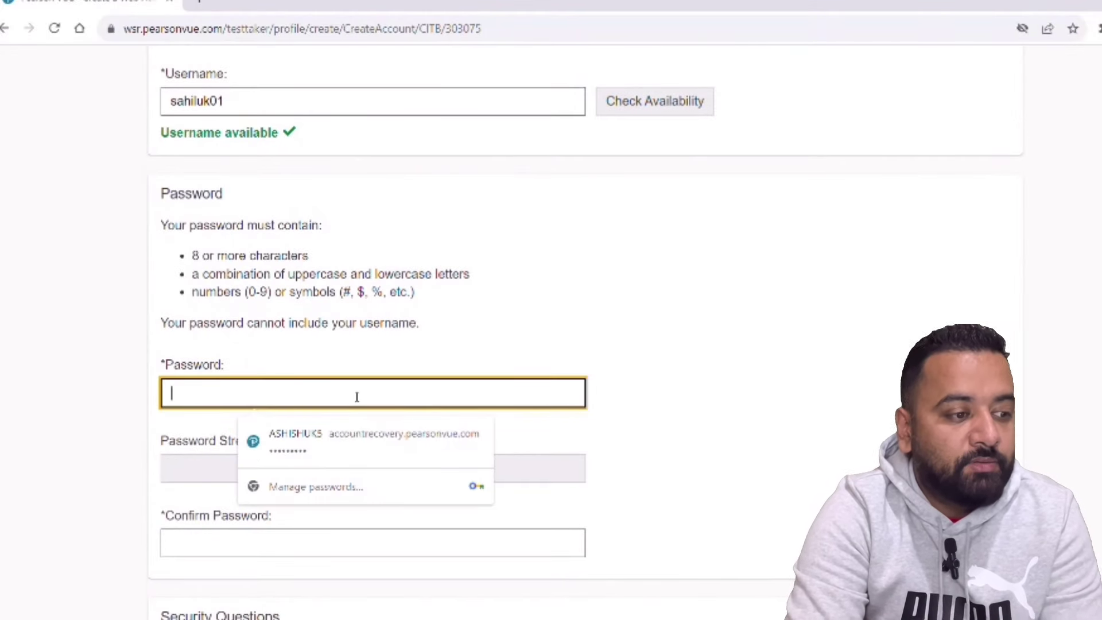
type("********")
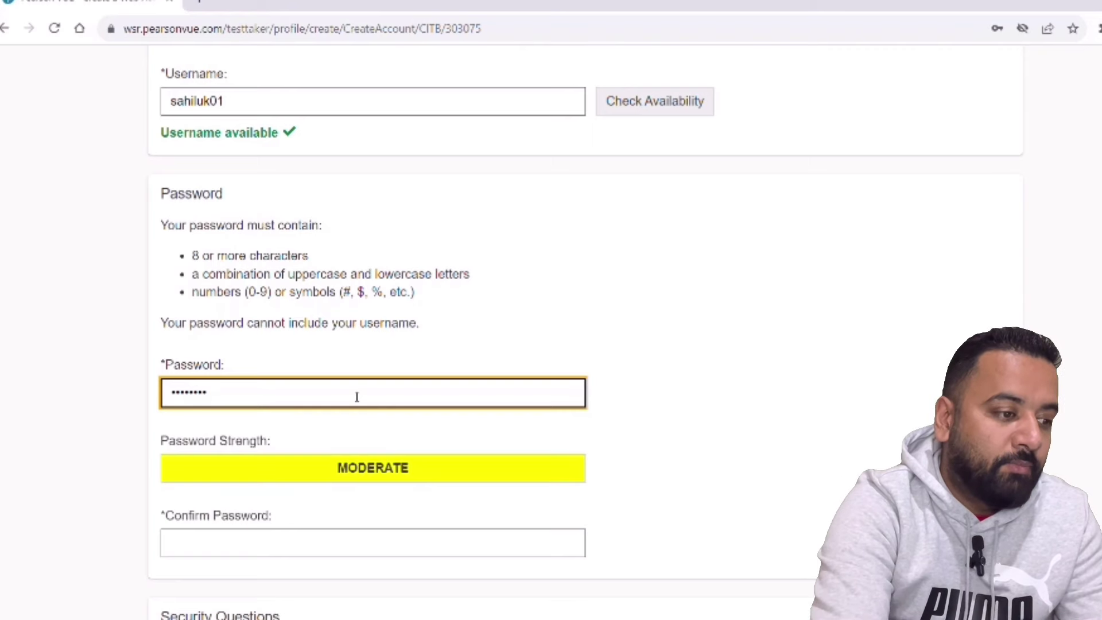
left_click(307, 546)
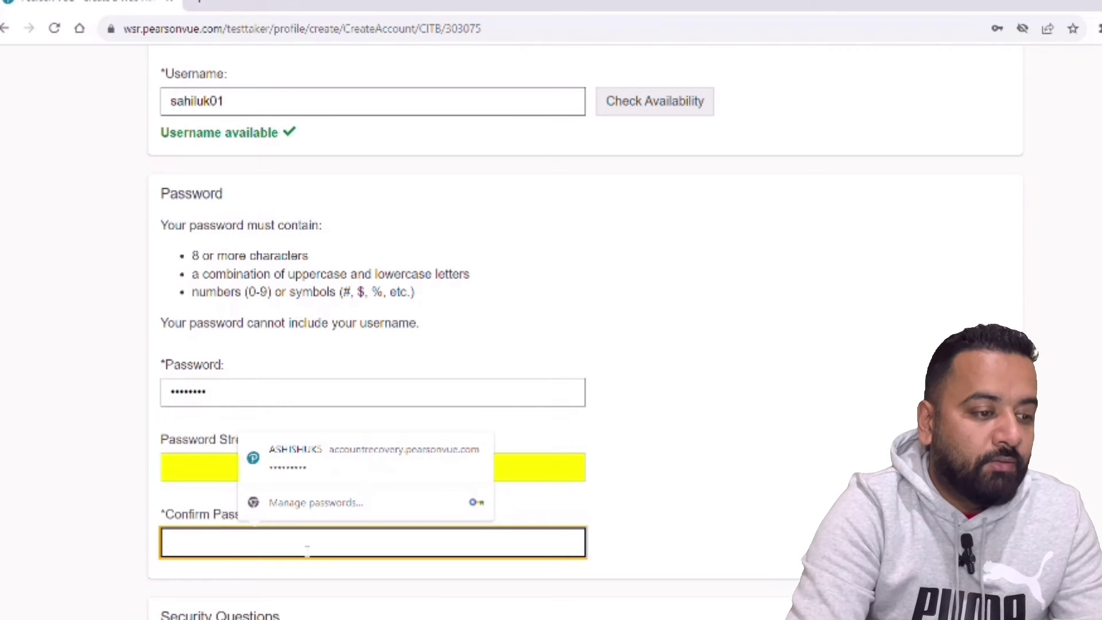
type("*********")
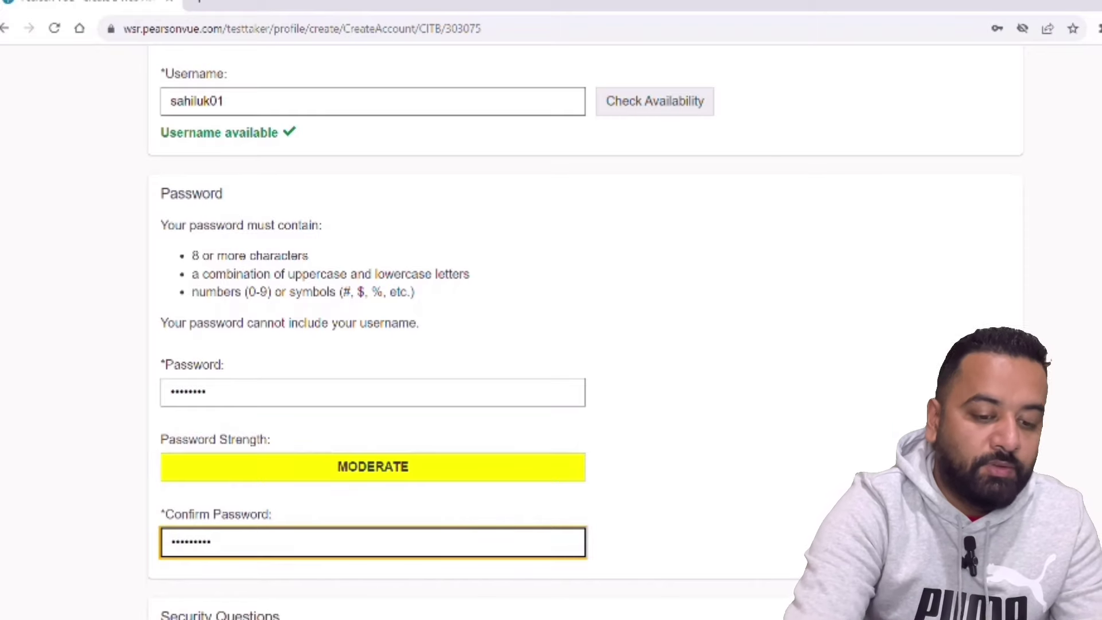
- Choose the childhood nickname and childhood hero security questions and enter their answers
scroll(585, 332, "down", 5)
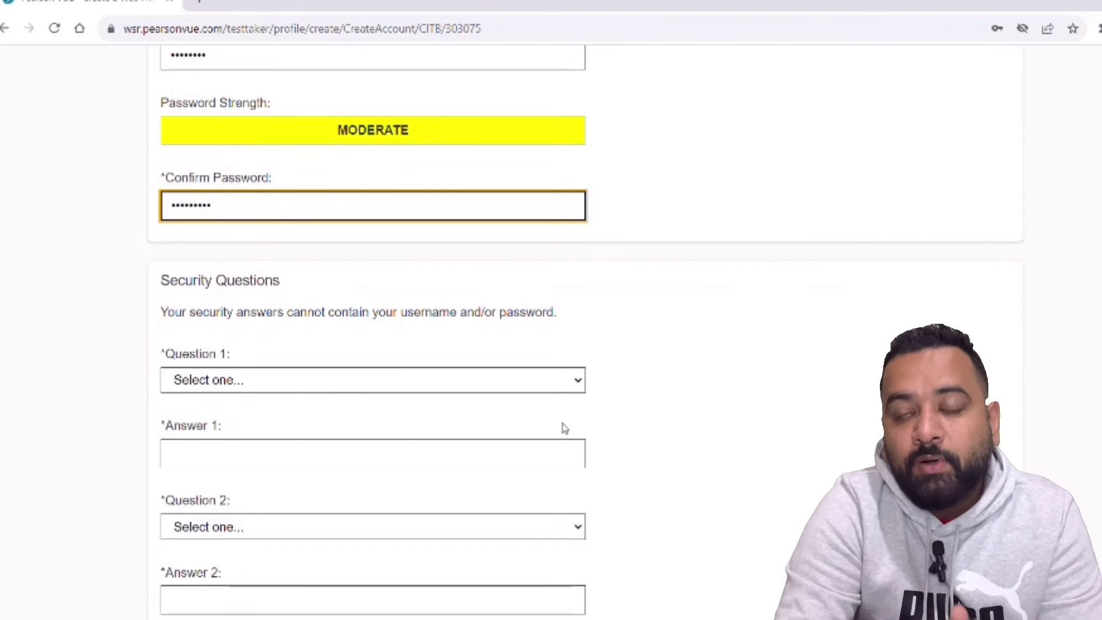
left_click(569, 386)
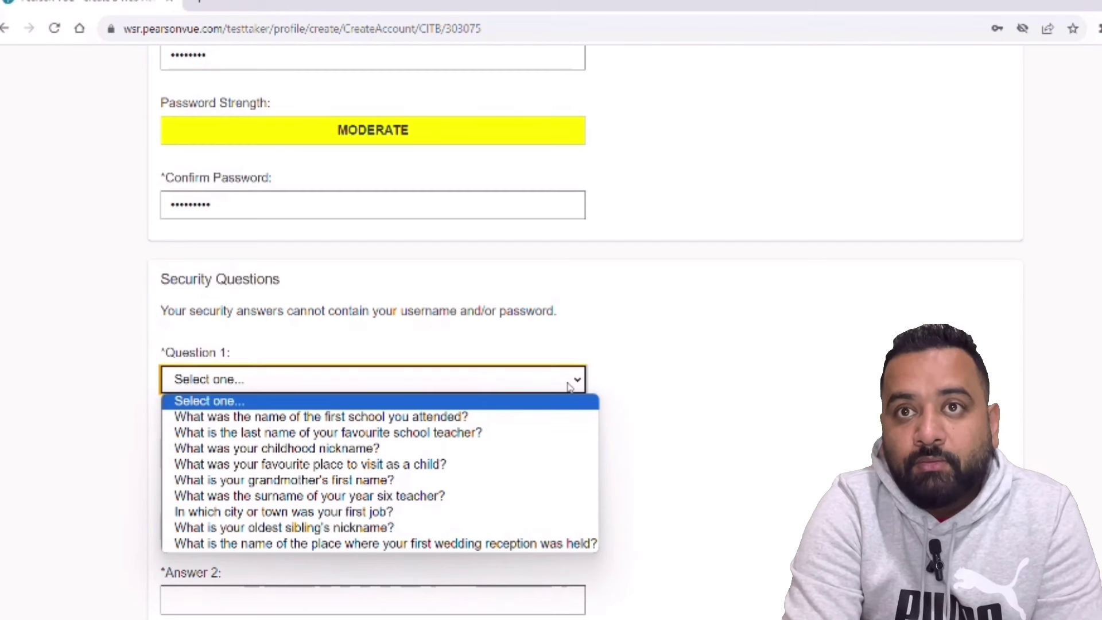
left_click(462, 453)
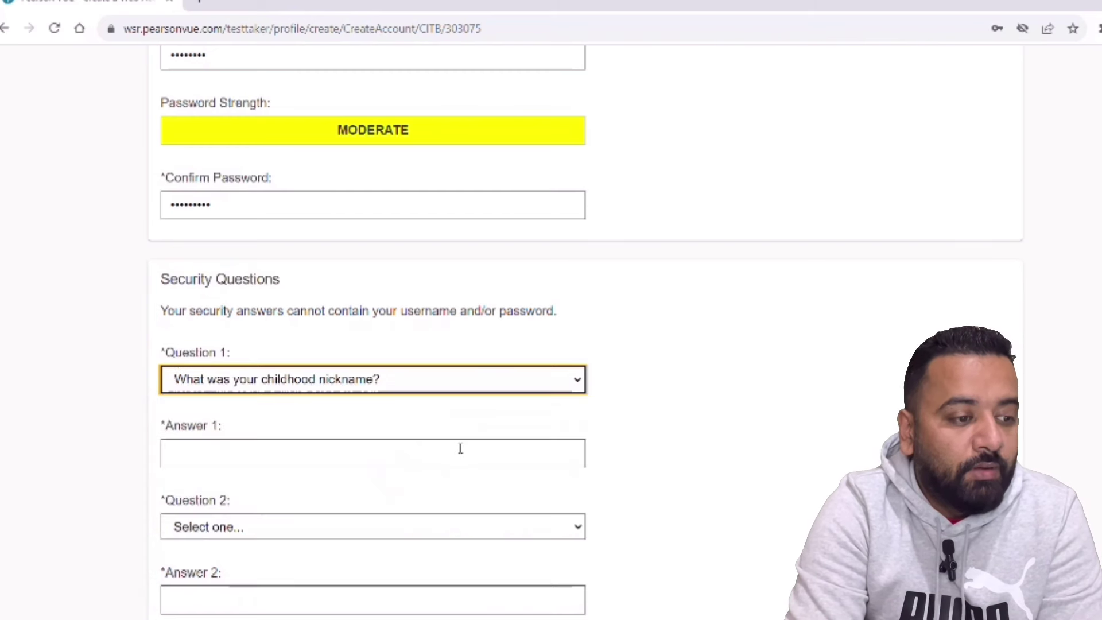
left_click(392, 464)
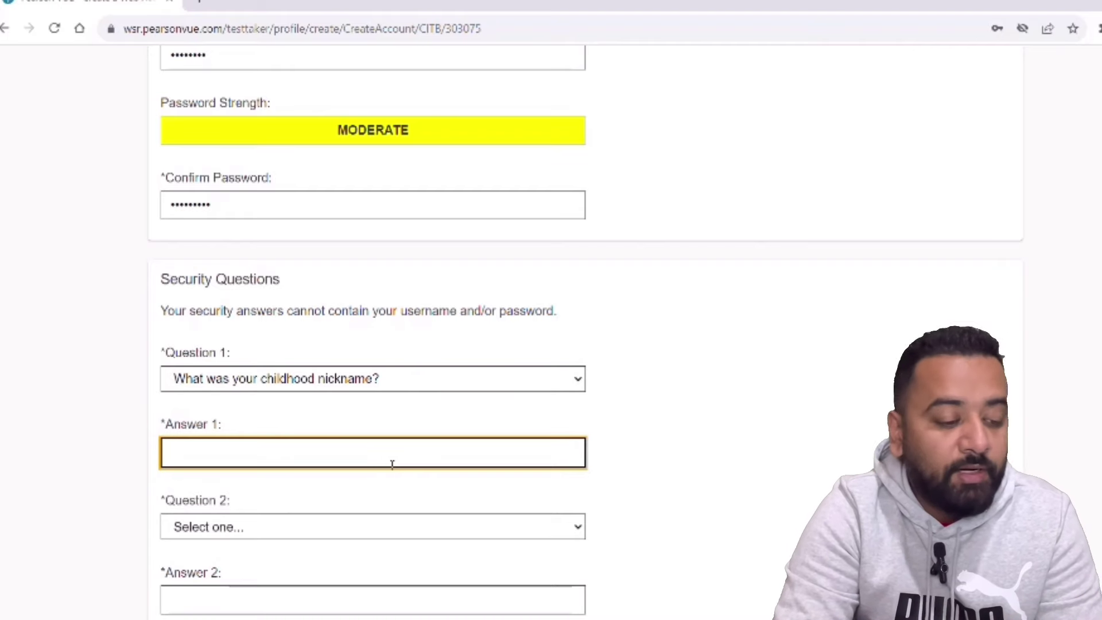
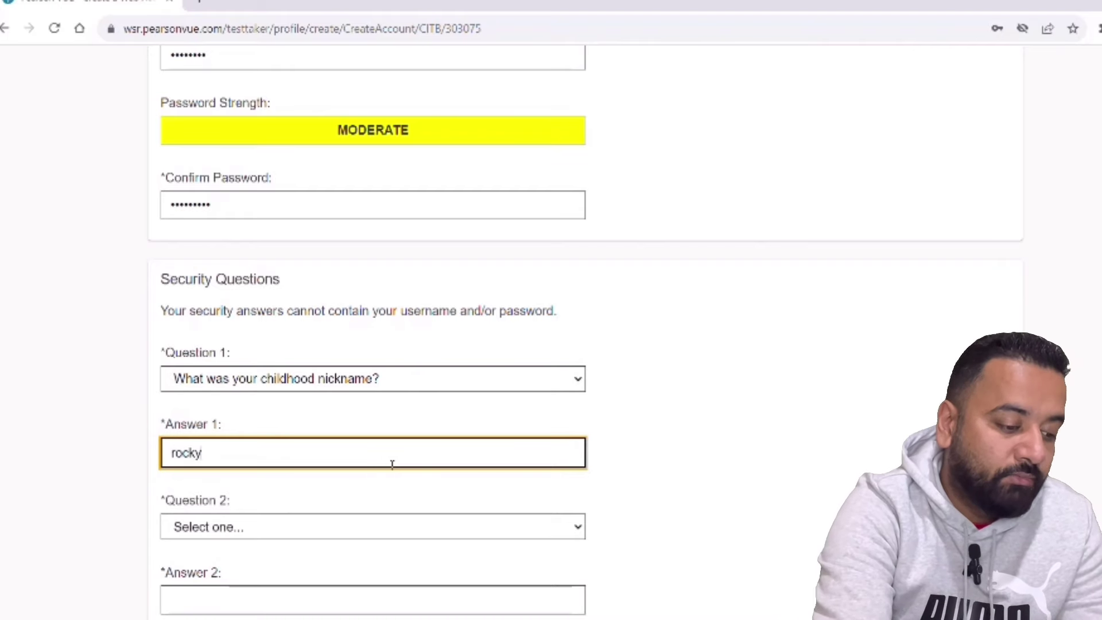
left_click(493, 537)
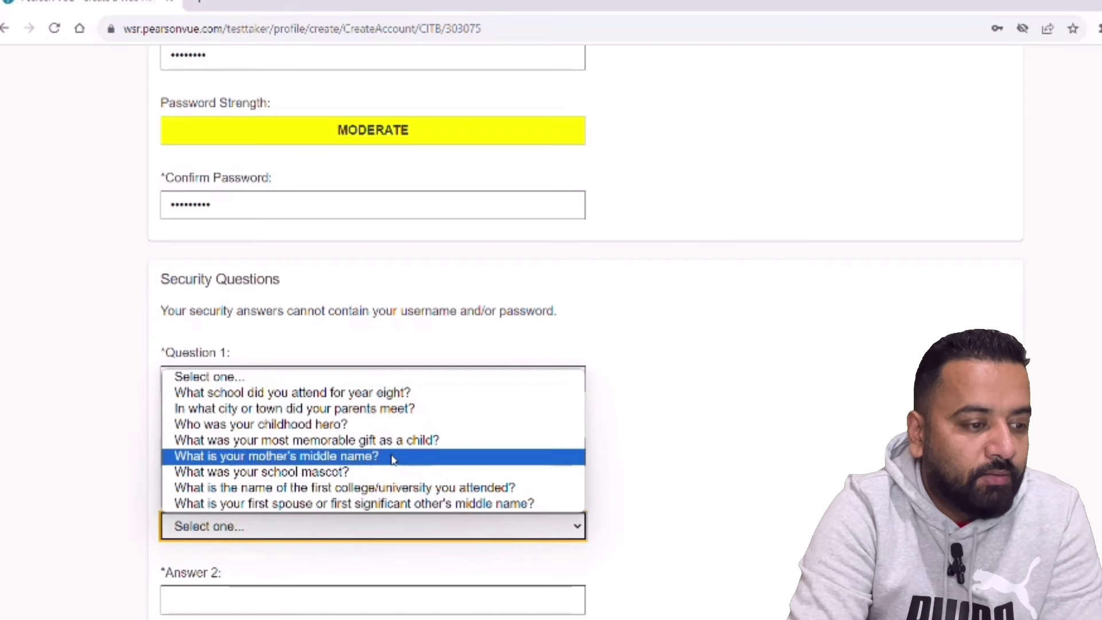
left_click(358, 426)
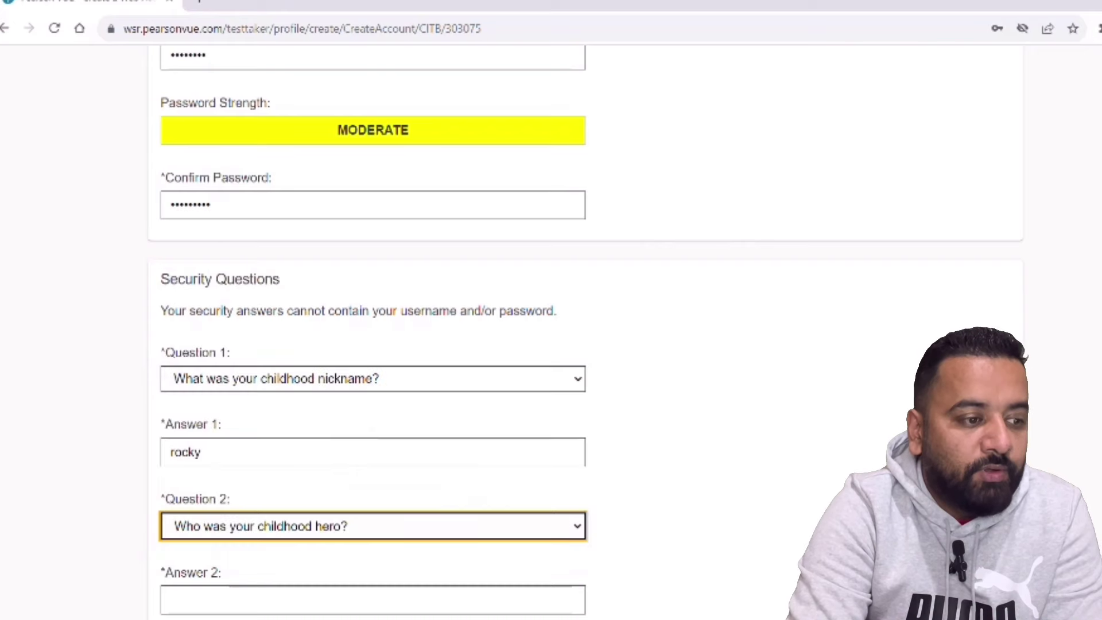
scroll(518, 440, "down", 5)
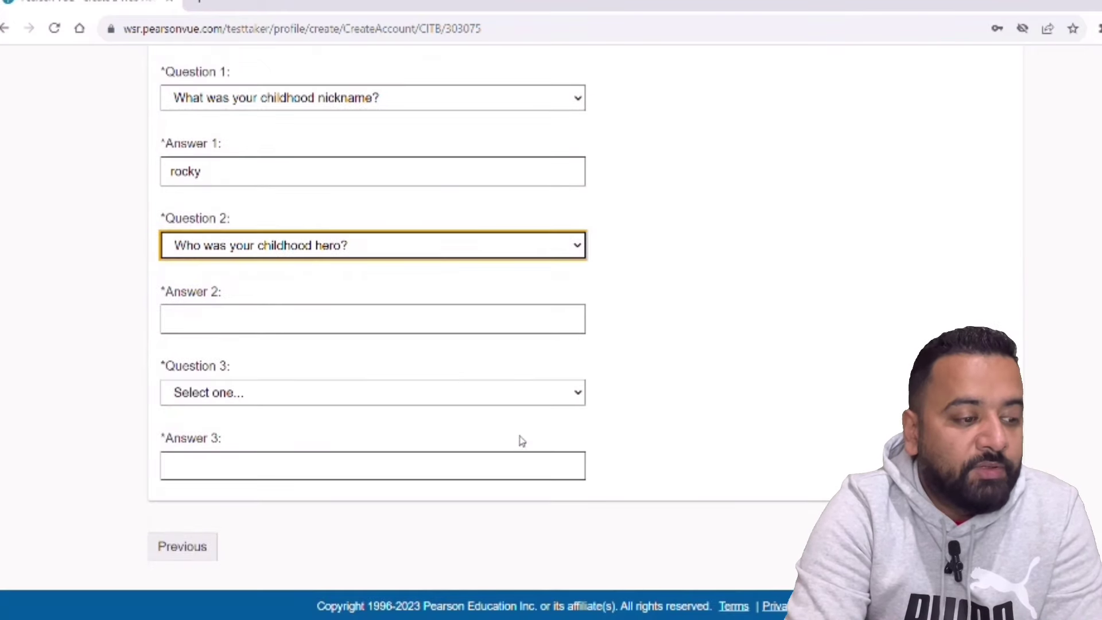
left_click(365, 310)
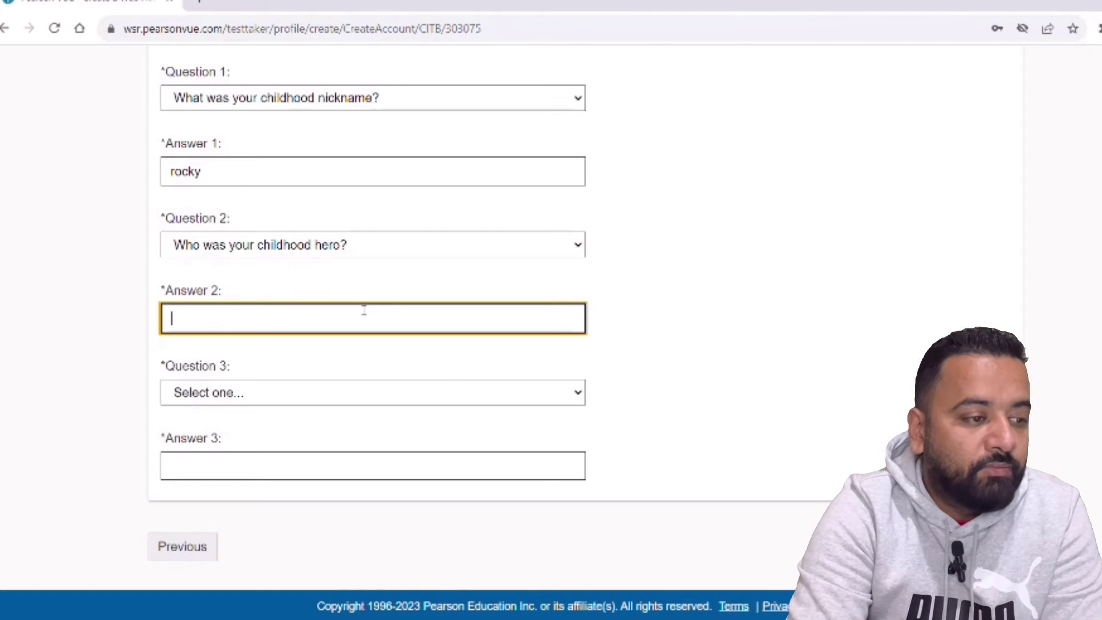
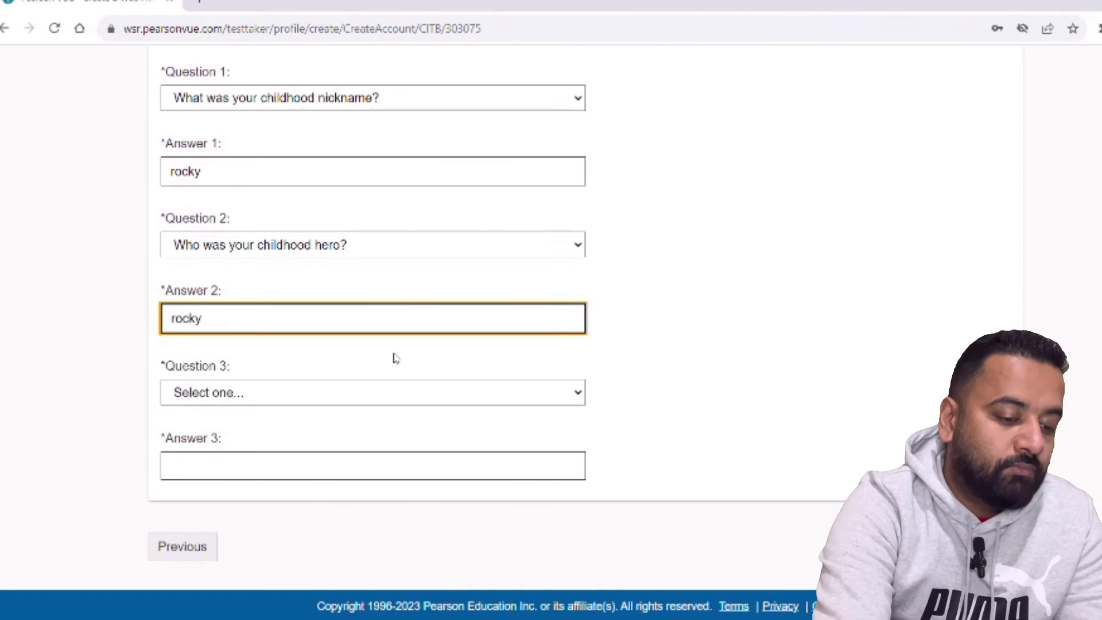
- Choose the street-you-lived-on-at-10 question, enter its answer, and submit the login form
left_click(455, 398)
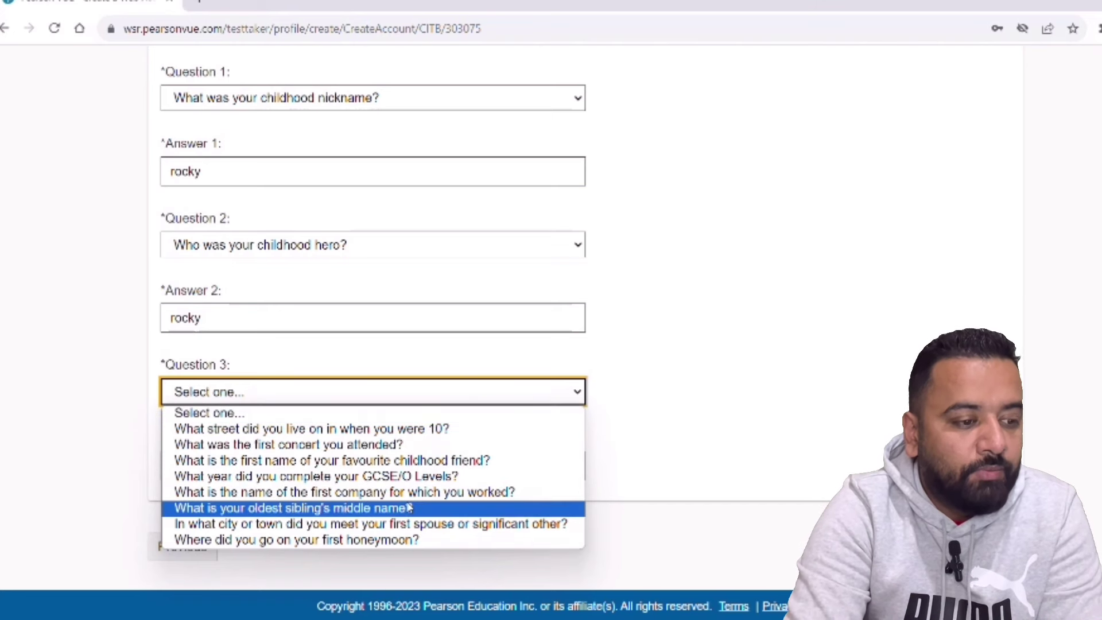
left_click(406, 434)
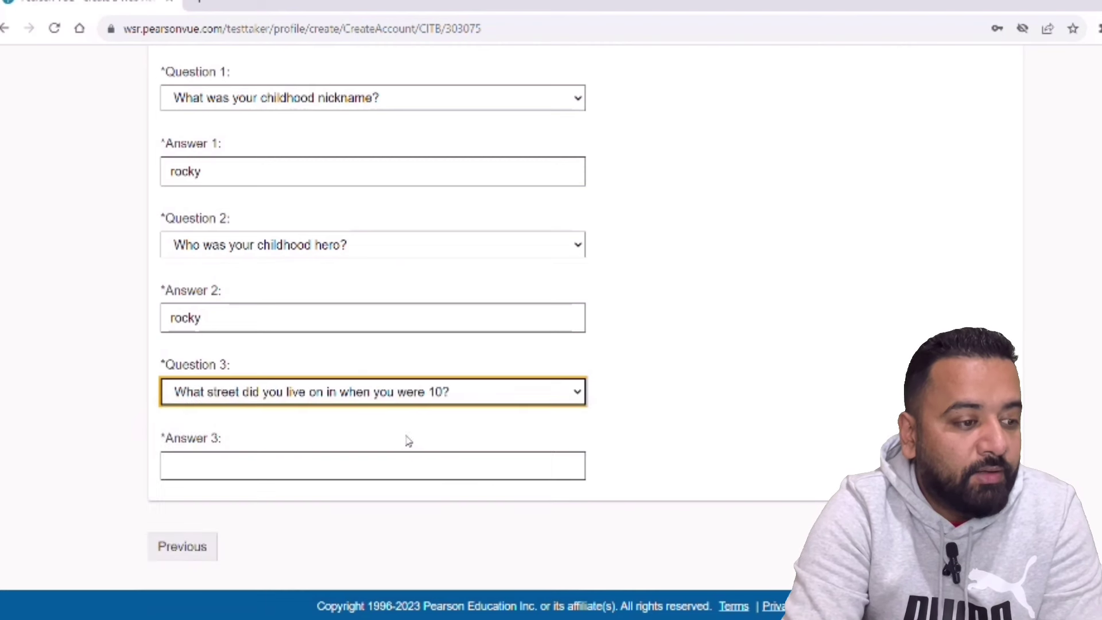
left_click(371, 467)
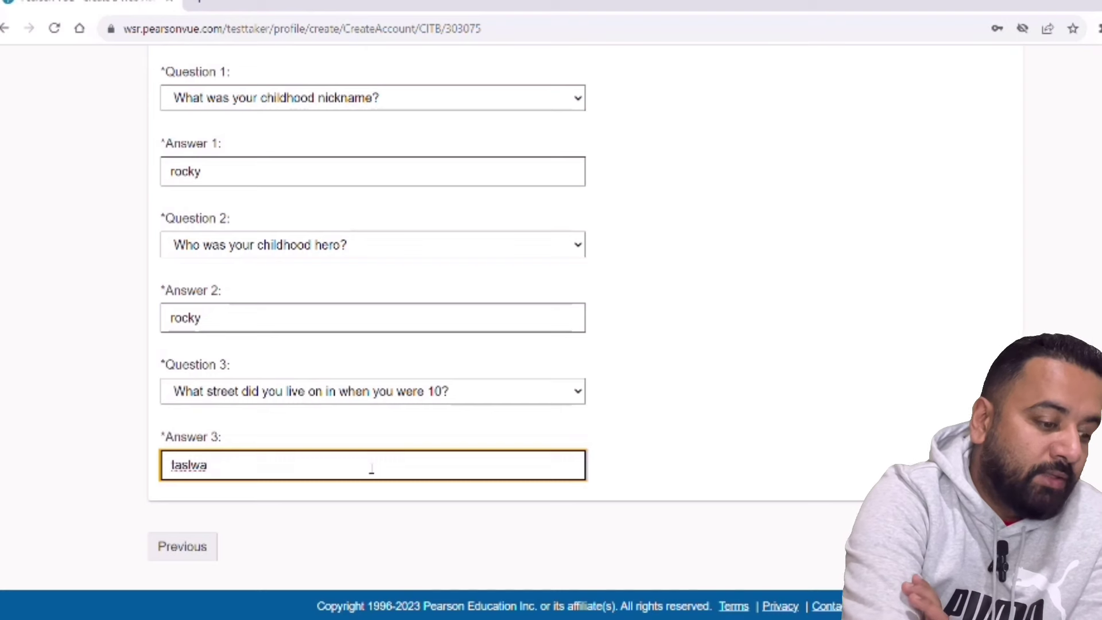
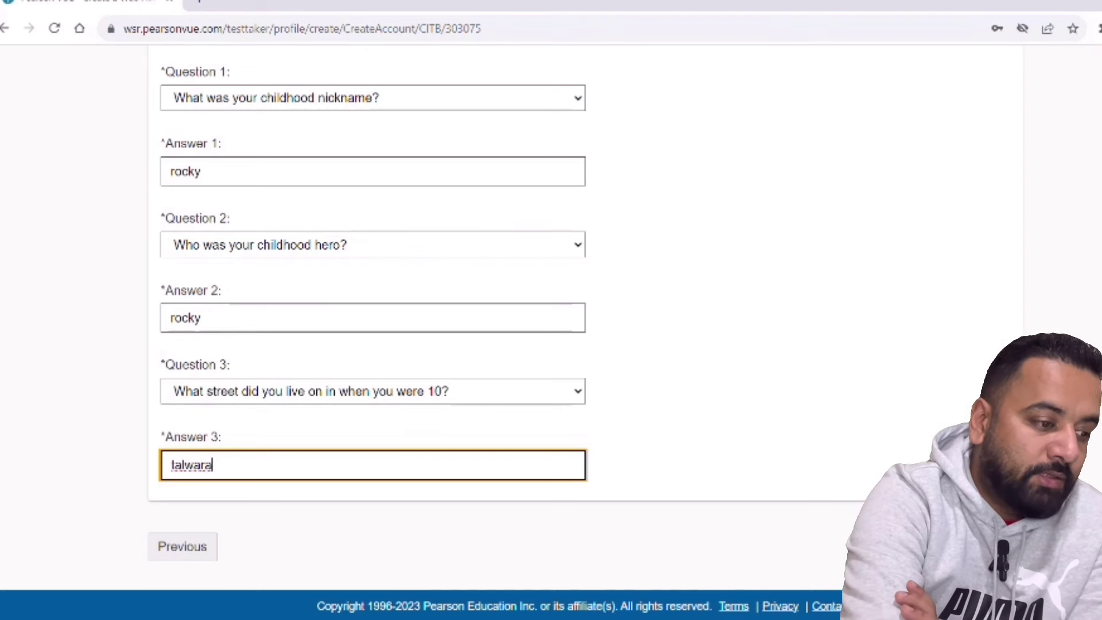
key("Return")
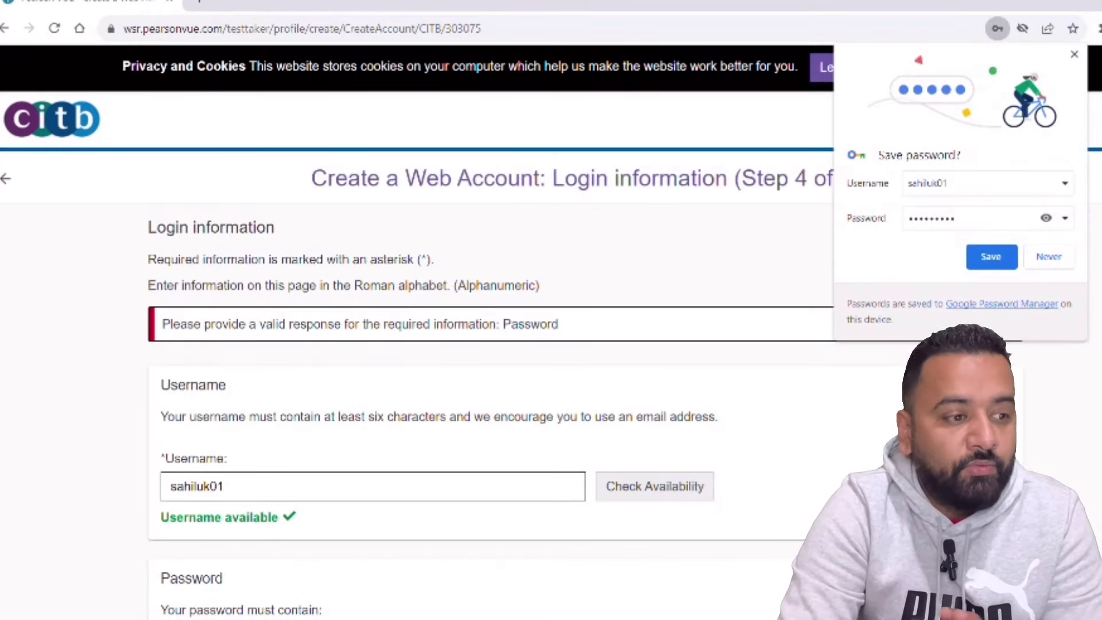
- Decline saving the password, then enter a new Strong-rated password and its matching confirmation
left_click(1040, 259)
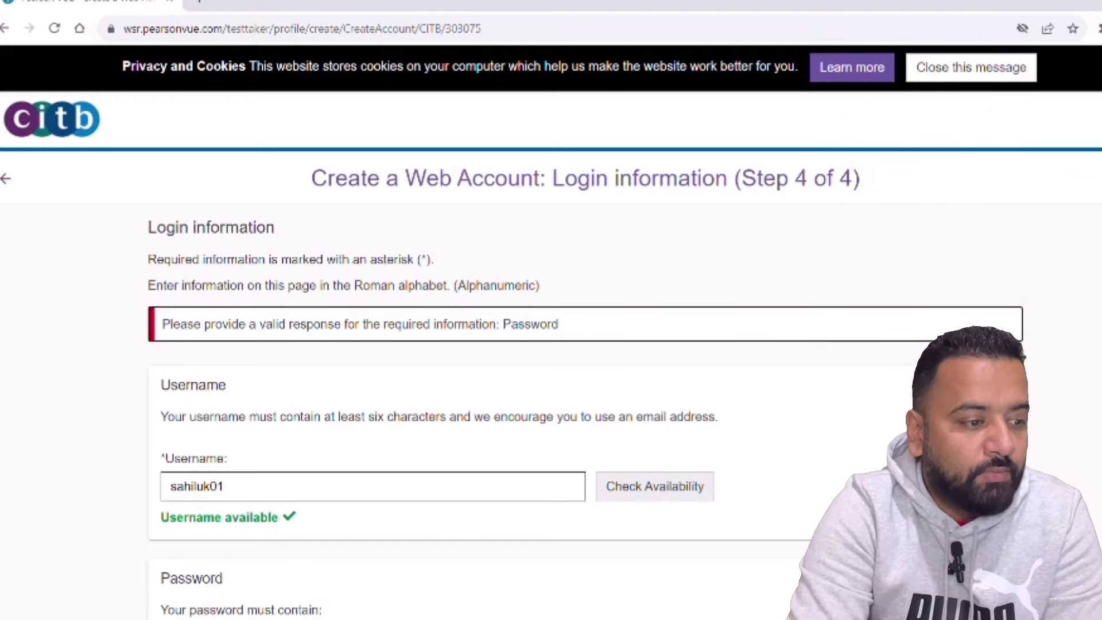
scroll(585, 332, "down", 7)
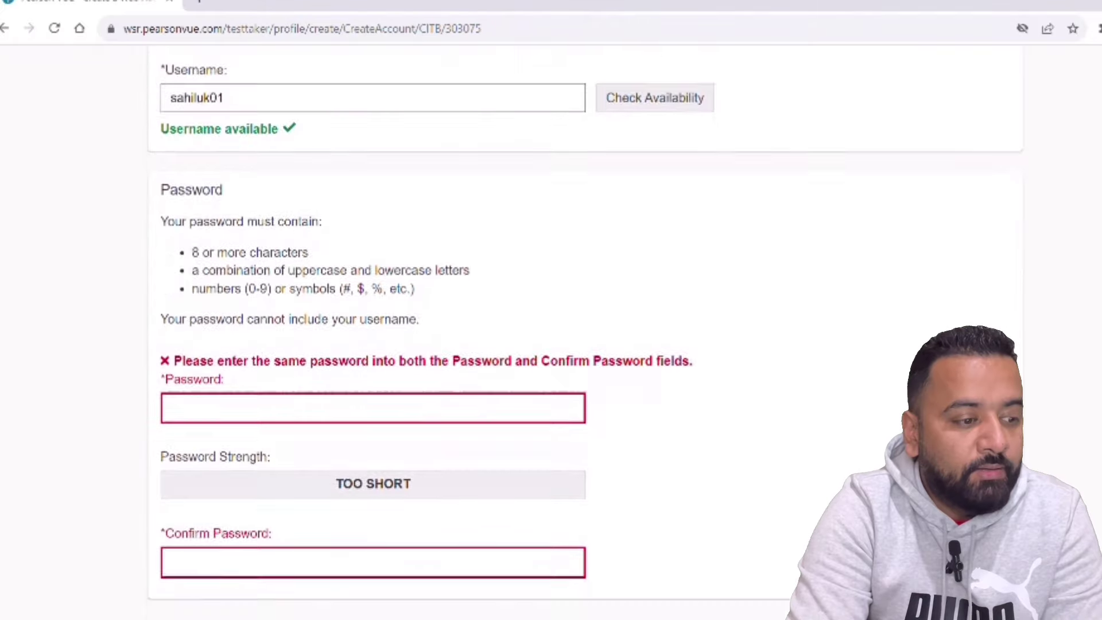
scroll(585, 333, "down", 6)
scroll(585, 333, "up", 6)
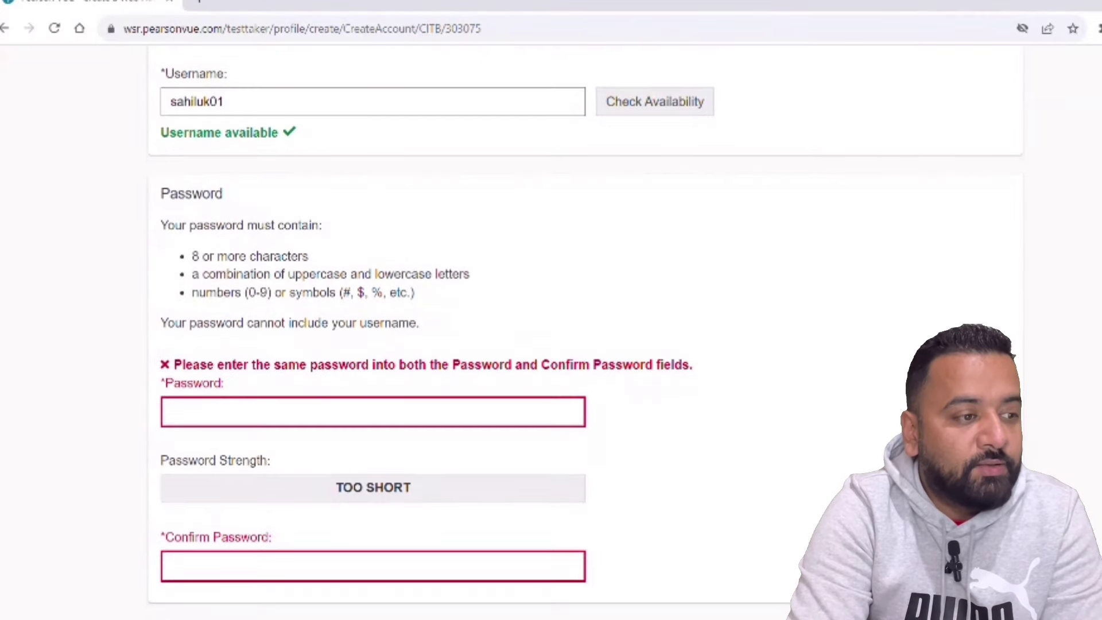
left_click(315, 407)
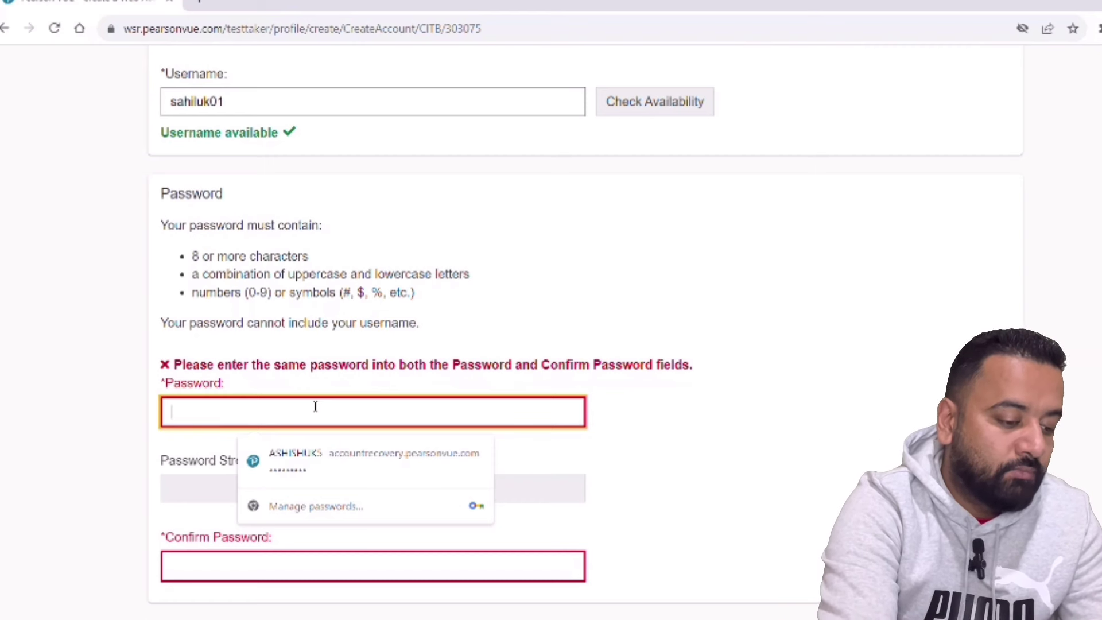
type("****")
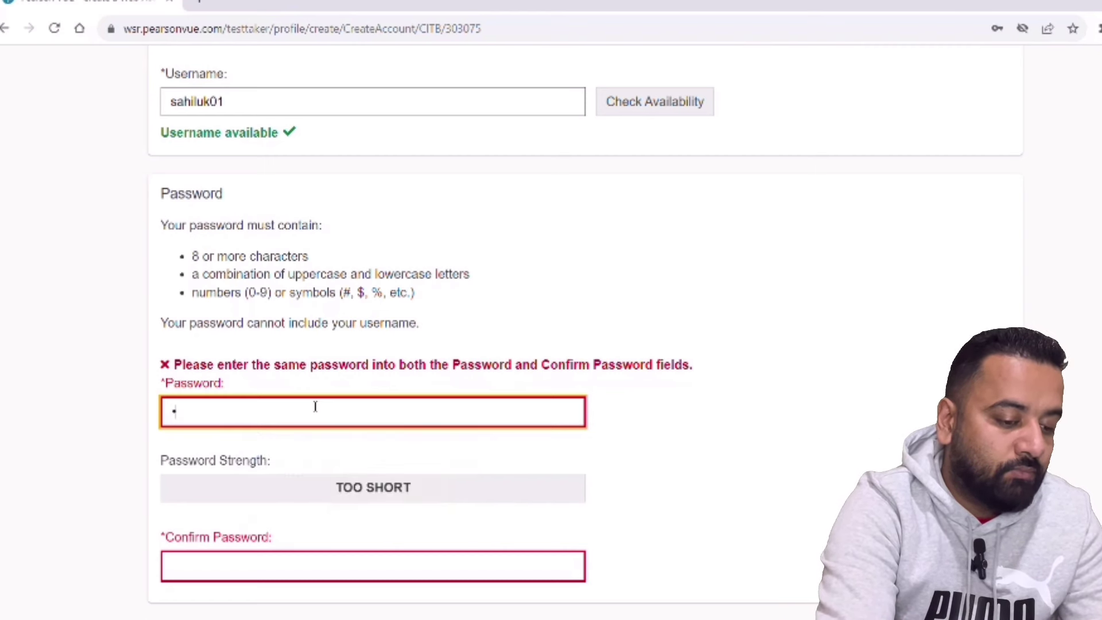
key("BackSpace")
key("BackSpace")
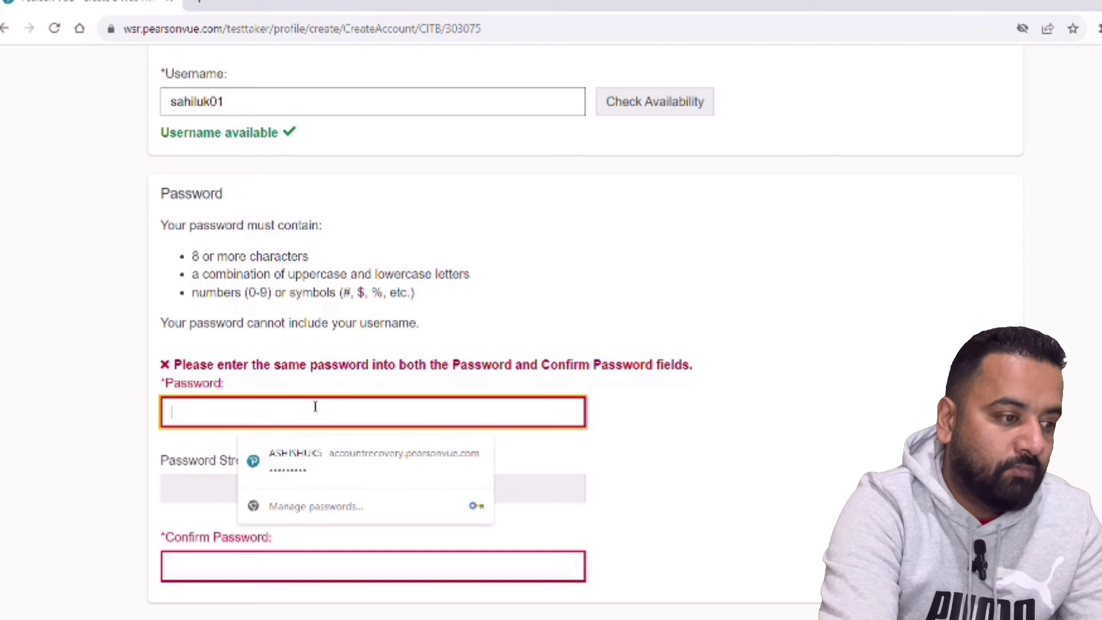
type("******")
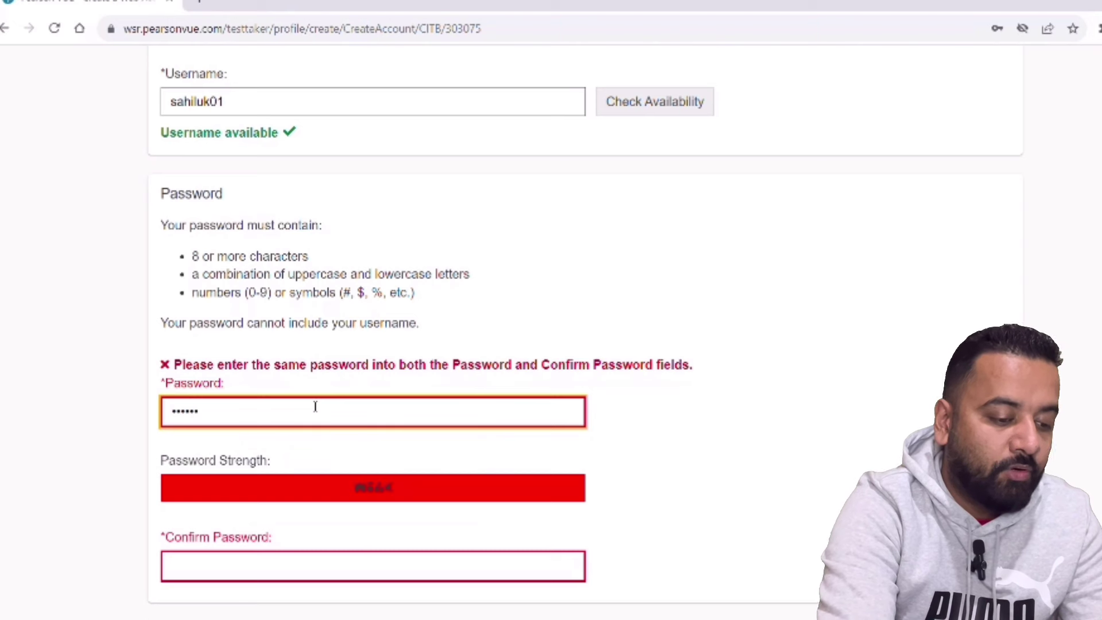
key("BackSpace")
key("BackSpace")
key("BackSpace")
key("BackSpace")
key("BackSpace")
key("BackSpace")
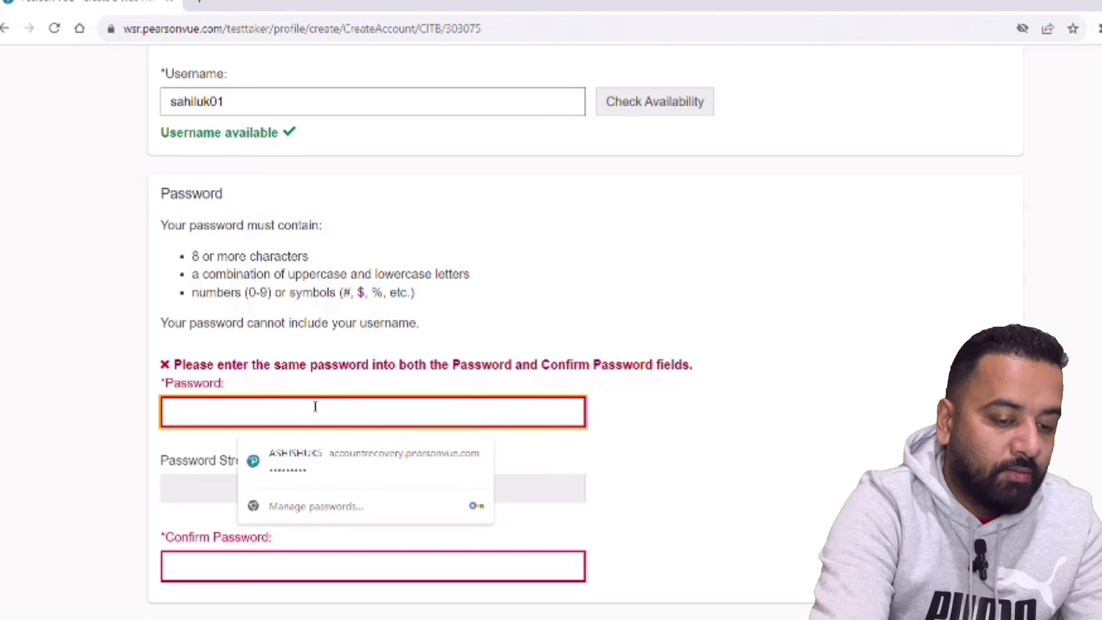
type("**")
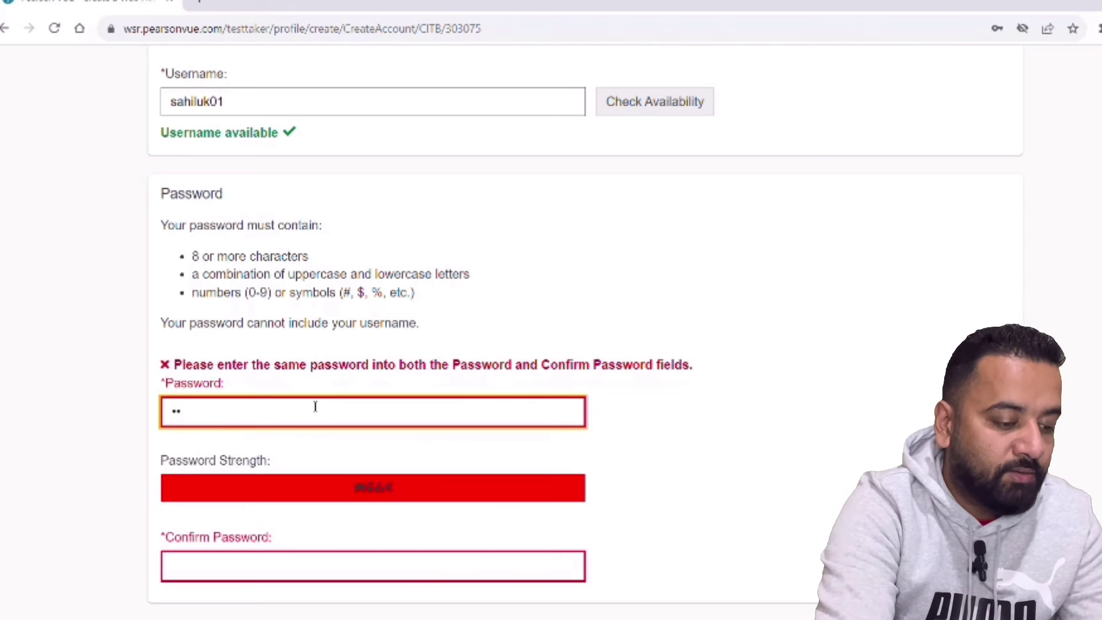
type("********")
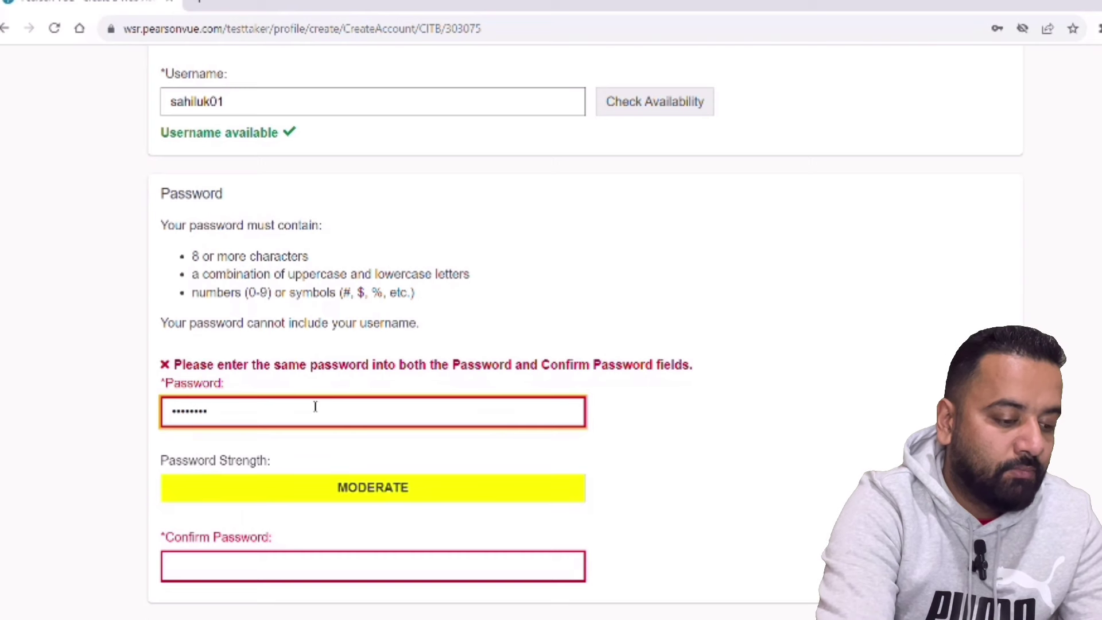
type("***")
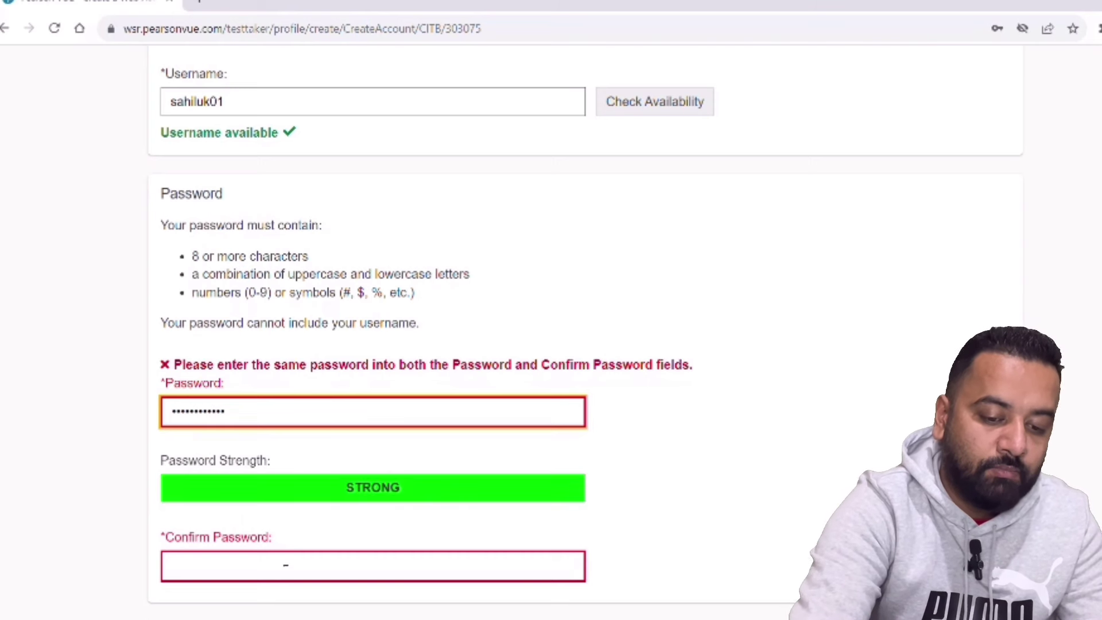
left_click(283, 572)
type("*****")
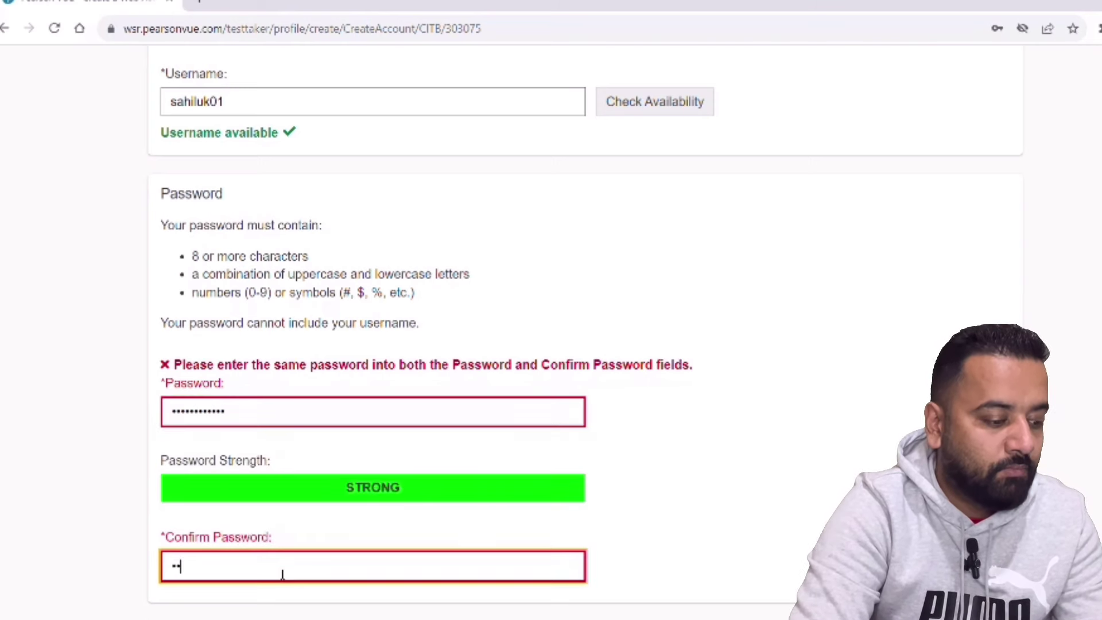
type("**")
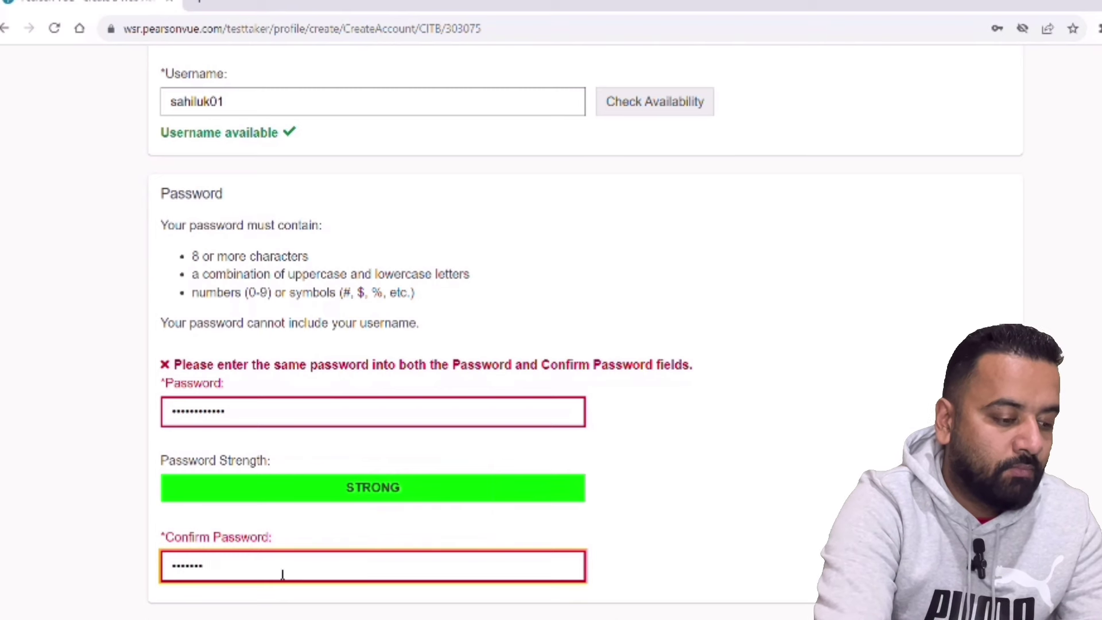
type("*****")
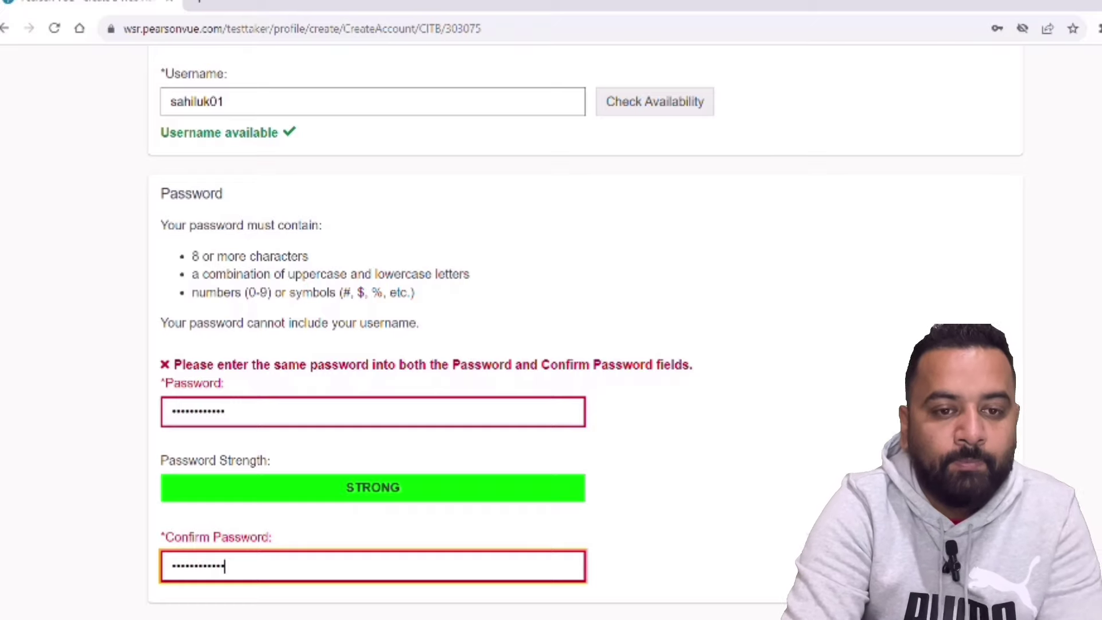
scroll(373, 310, "down", 10)
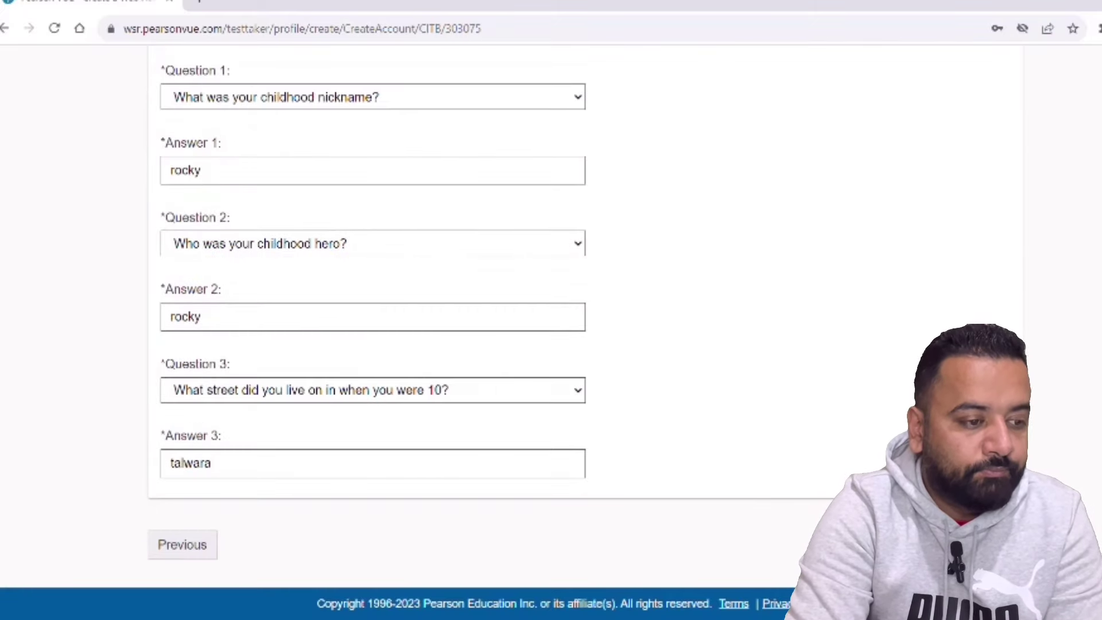
- Submit the login form, then retype the password and confirmation after the password error
key("Return")
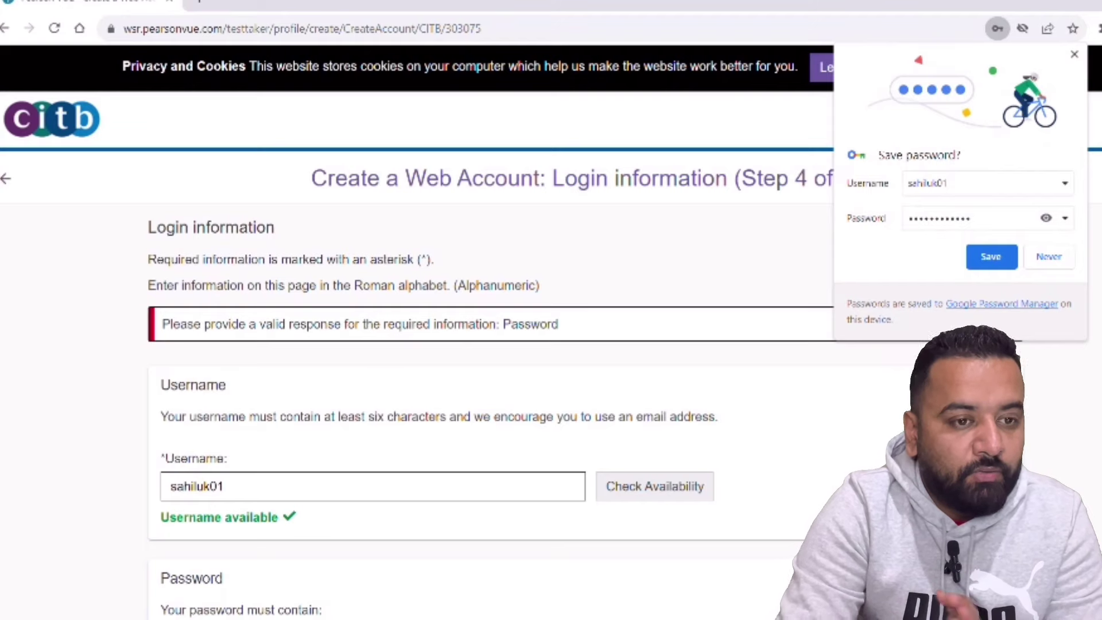
scroll(373, 310, "down", 7)
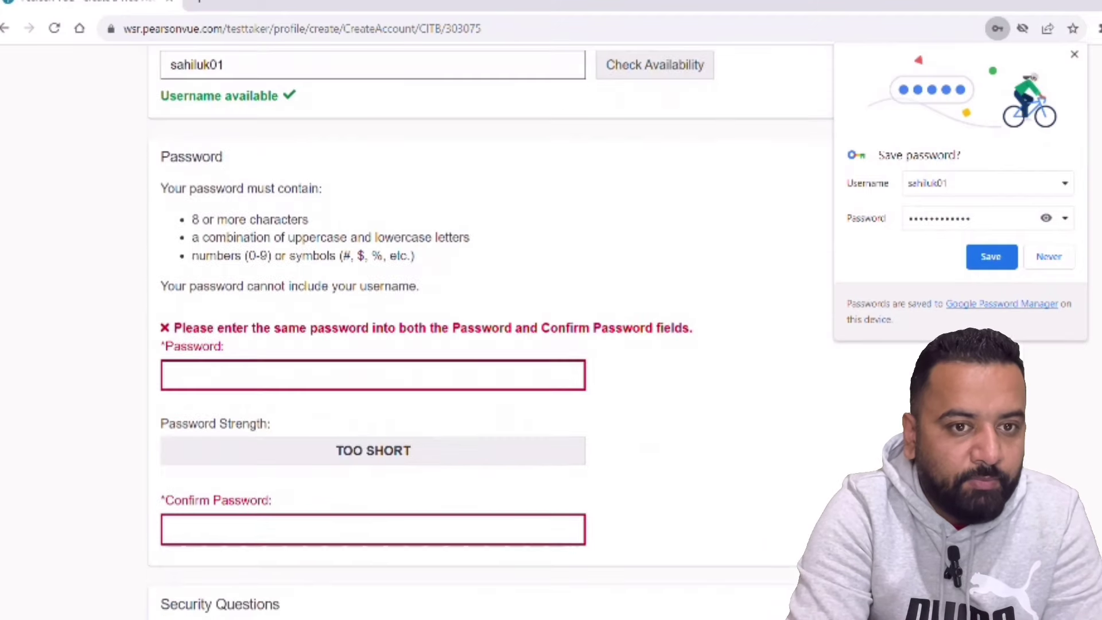
scroll(373, 310, "down", 1)
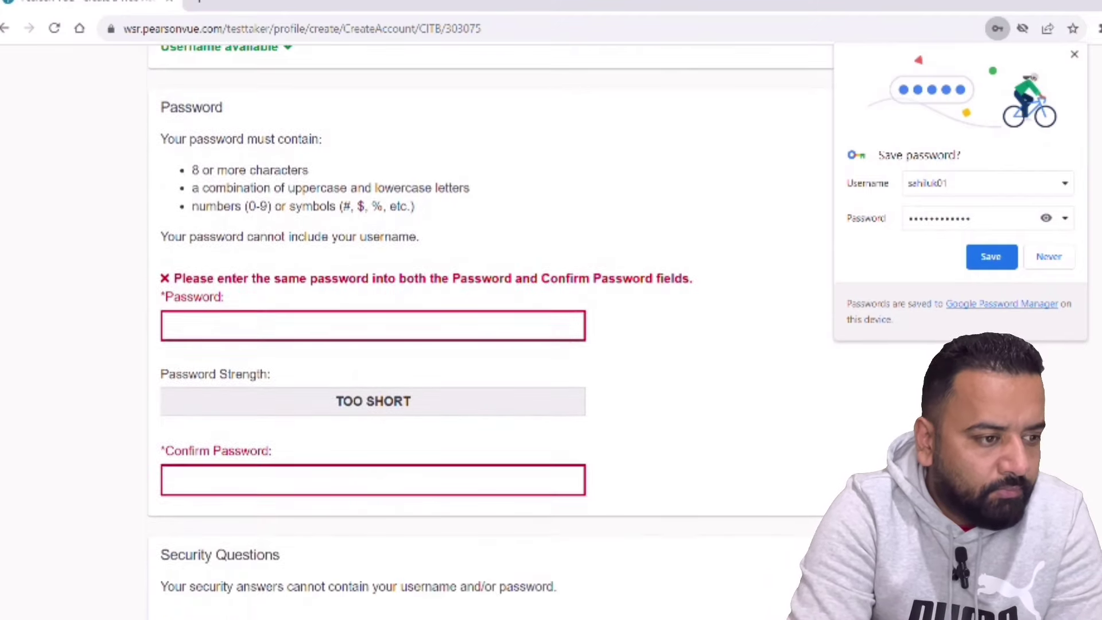
left_click(269, 331)
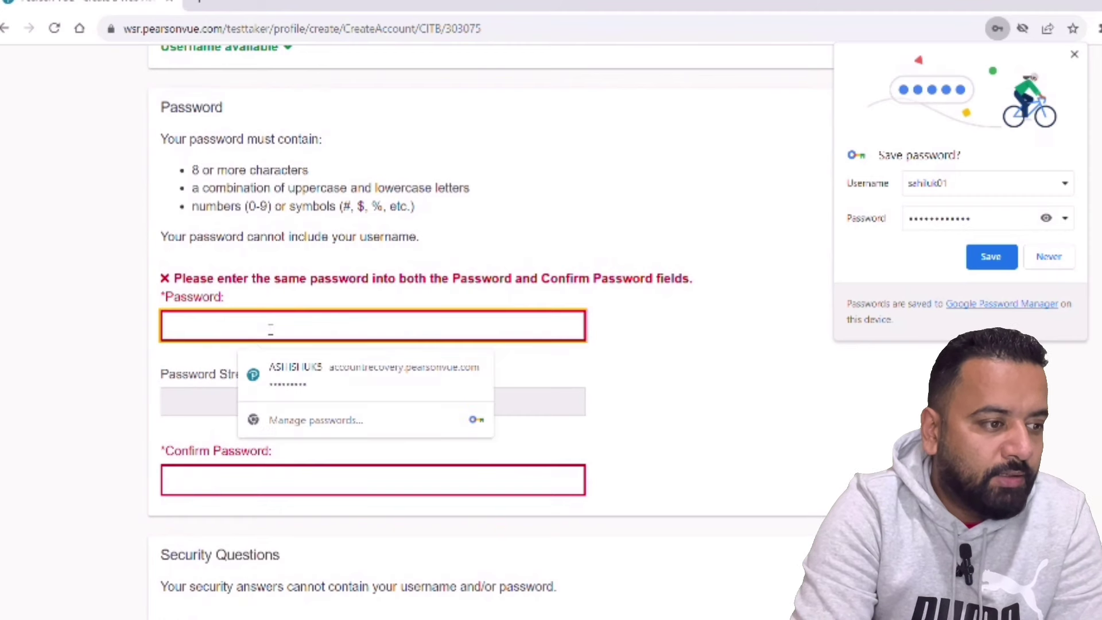
type("•••••")
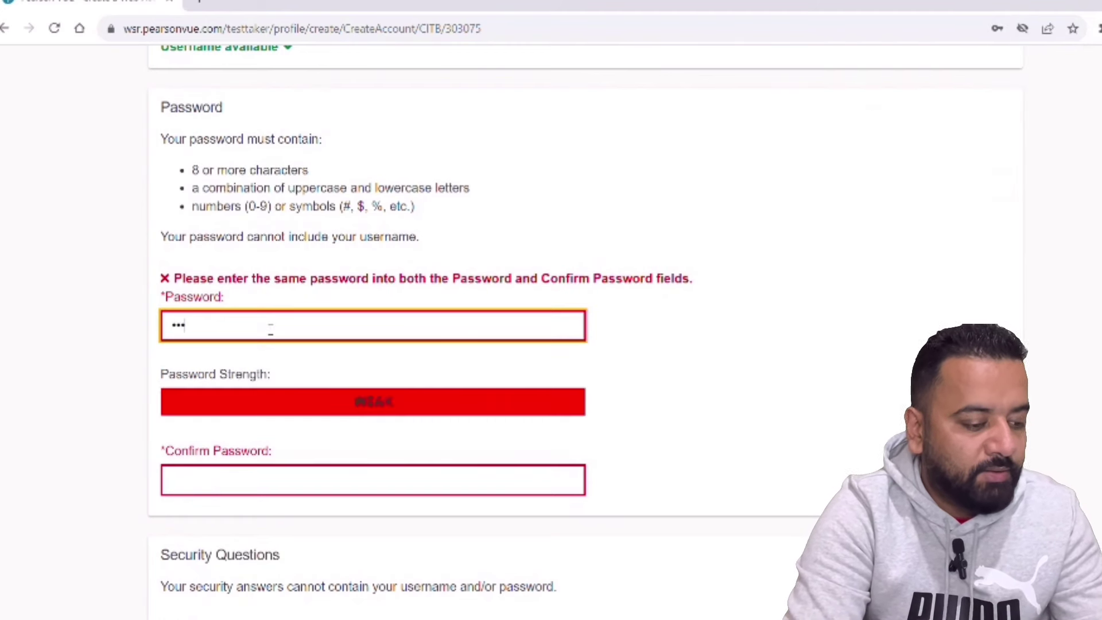
type("••••")
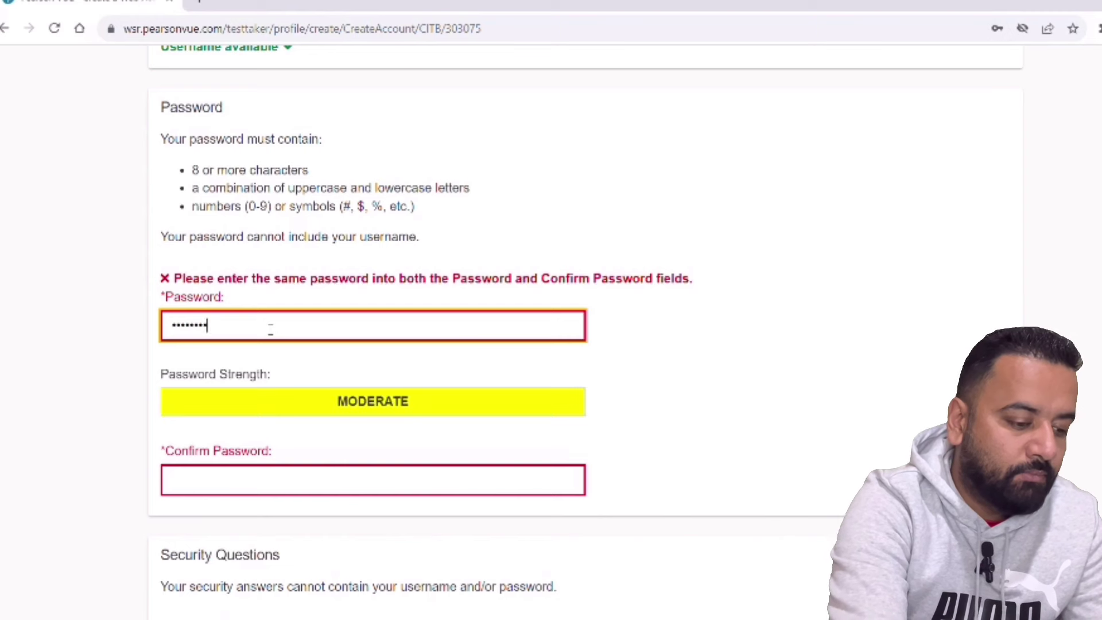
left_click(267, 484)
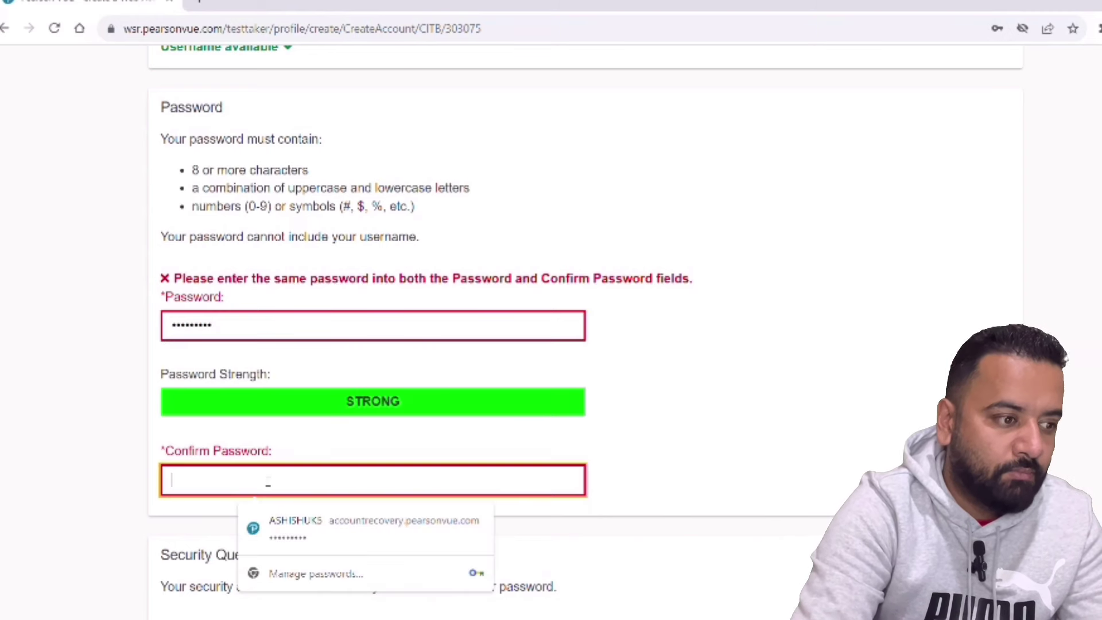
type("•••••••")
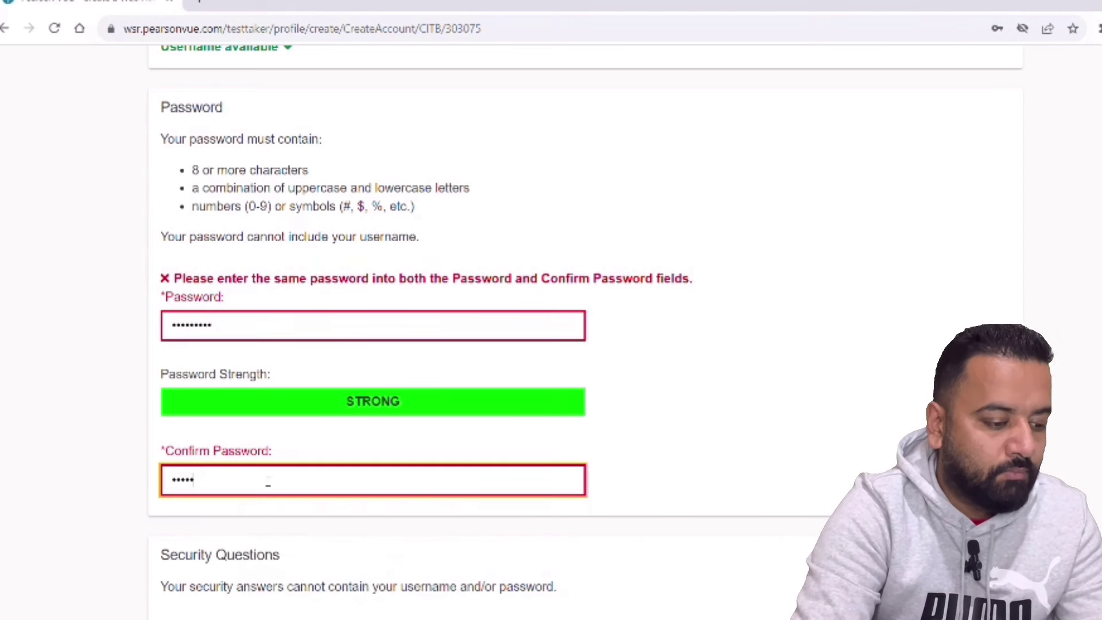
type("•••")
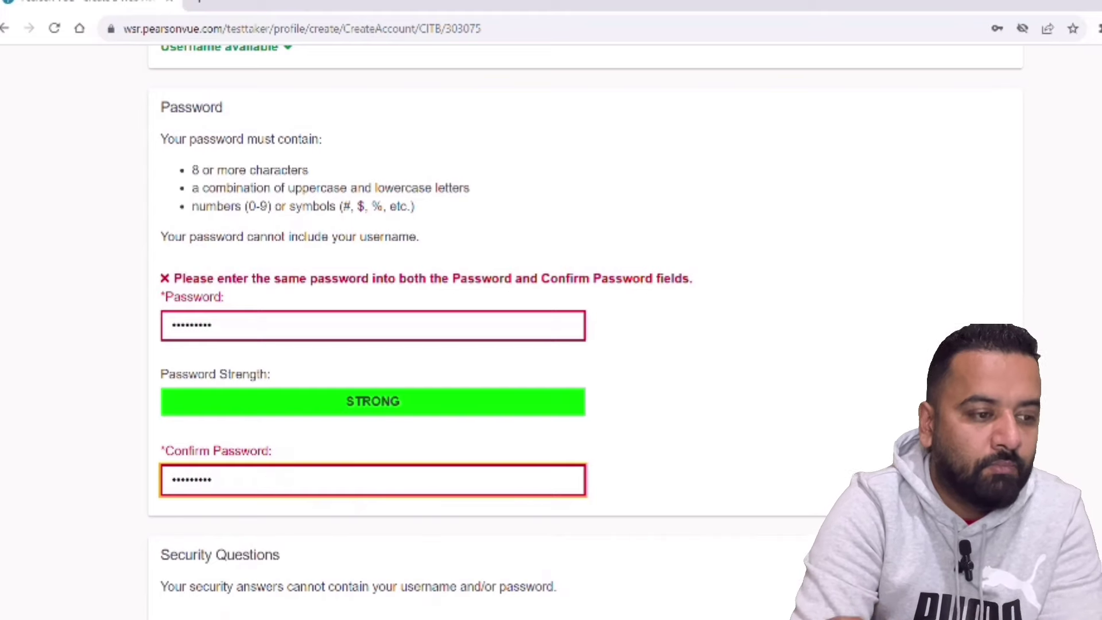
- Submit the completed account form and open the exam catalogue
scroll(550, 333, "down", 10)
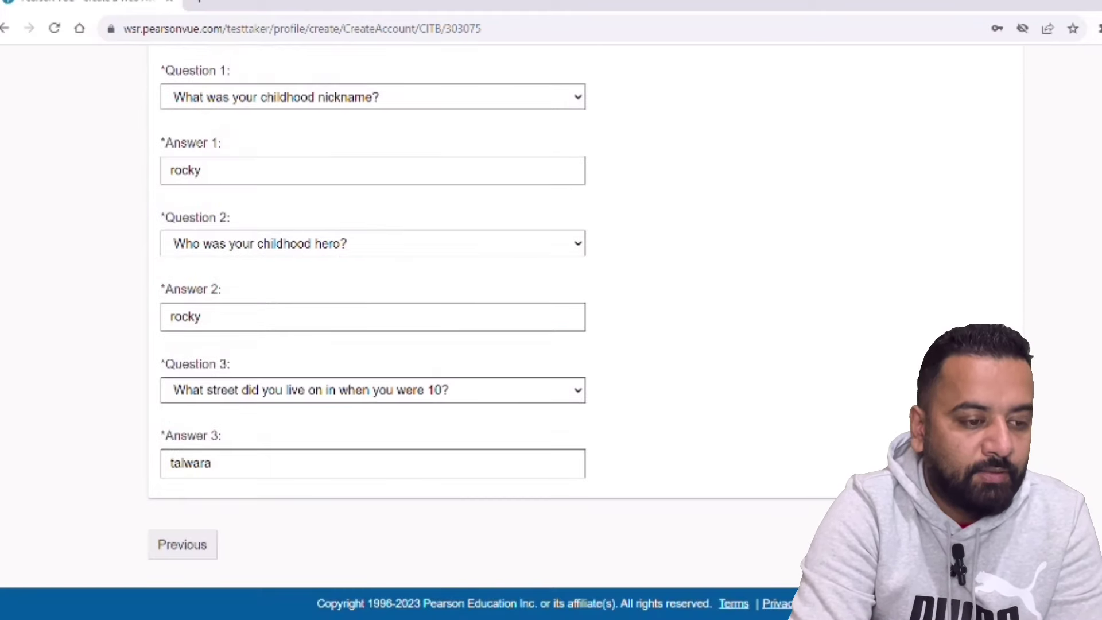
key("Return")
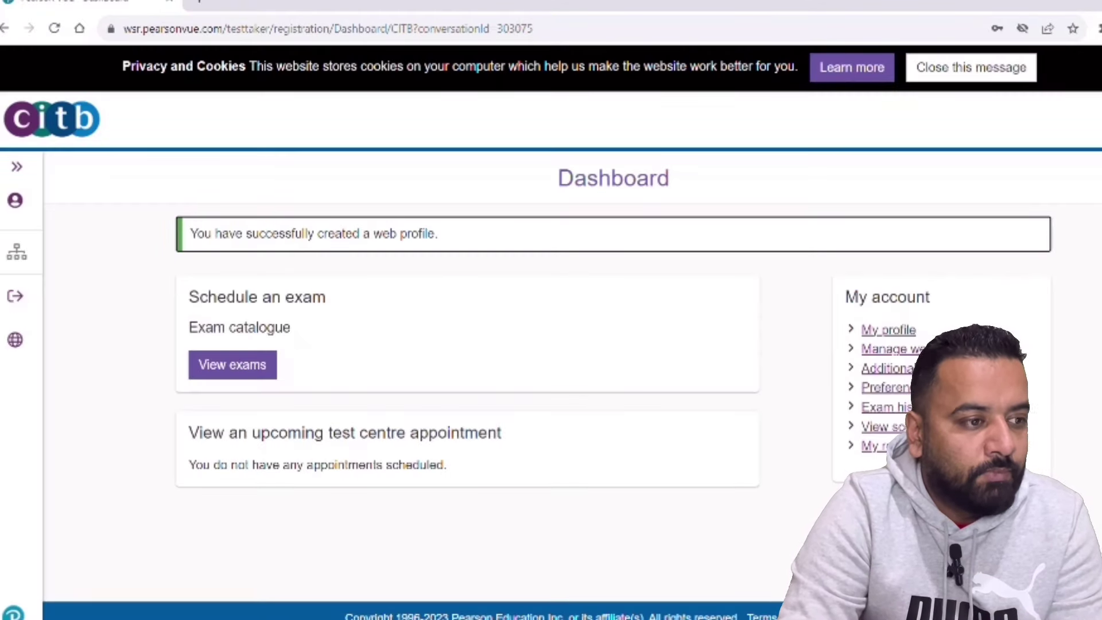
left_click(240, 373)
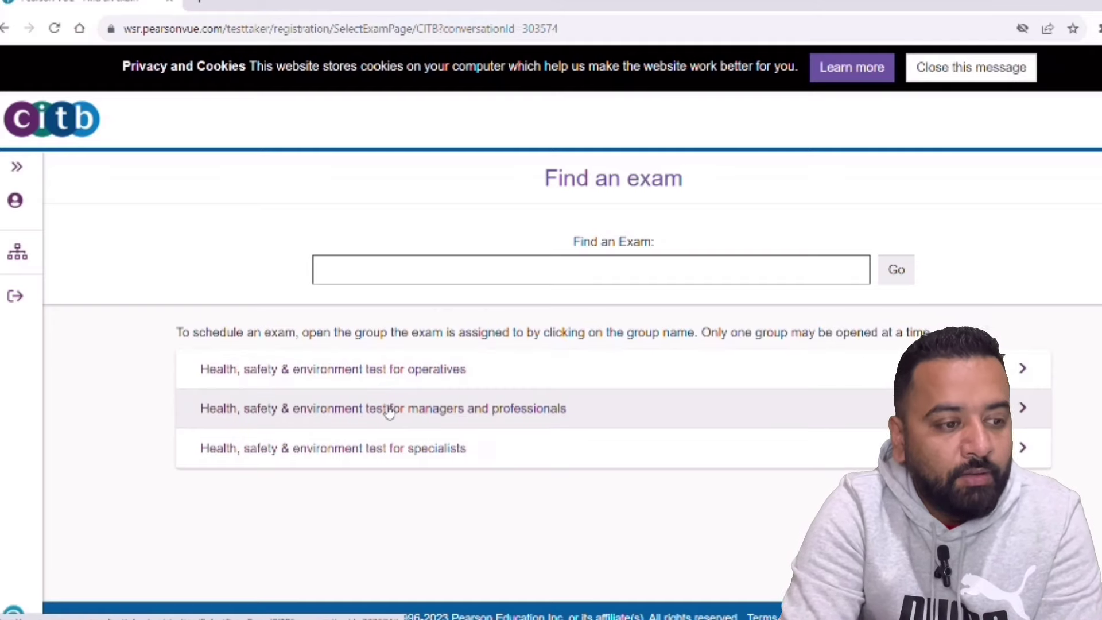
- Expand the operatives HS&E group, choose the Operatives test, and dismiss the exam notice
left_click(401, 378)
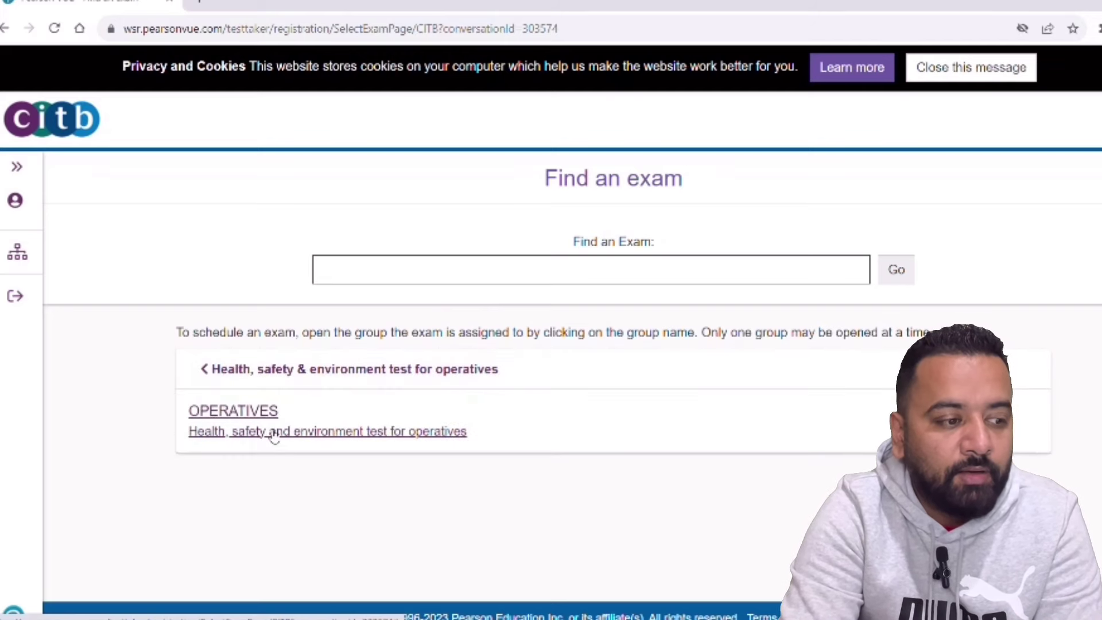
left_click(320, 434)
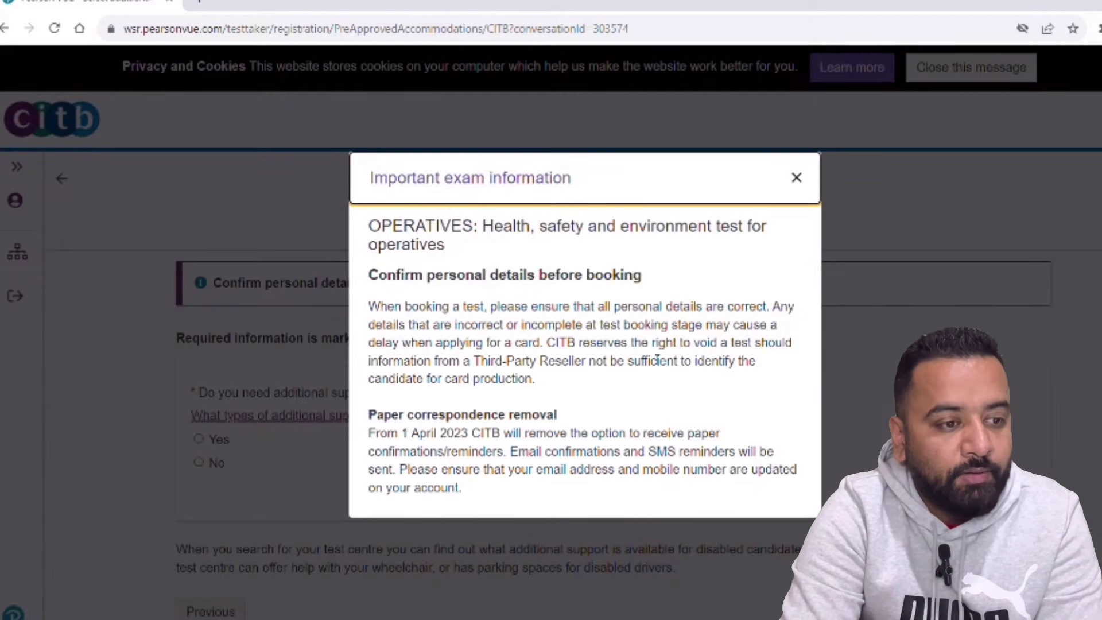
left_click(795, 179)
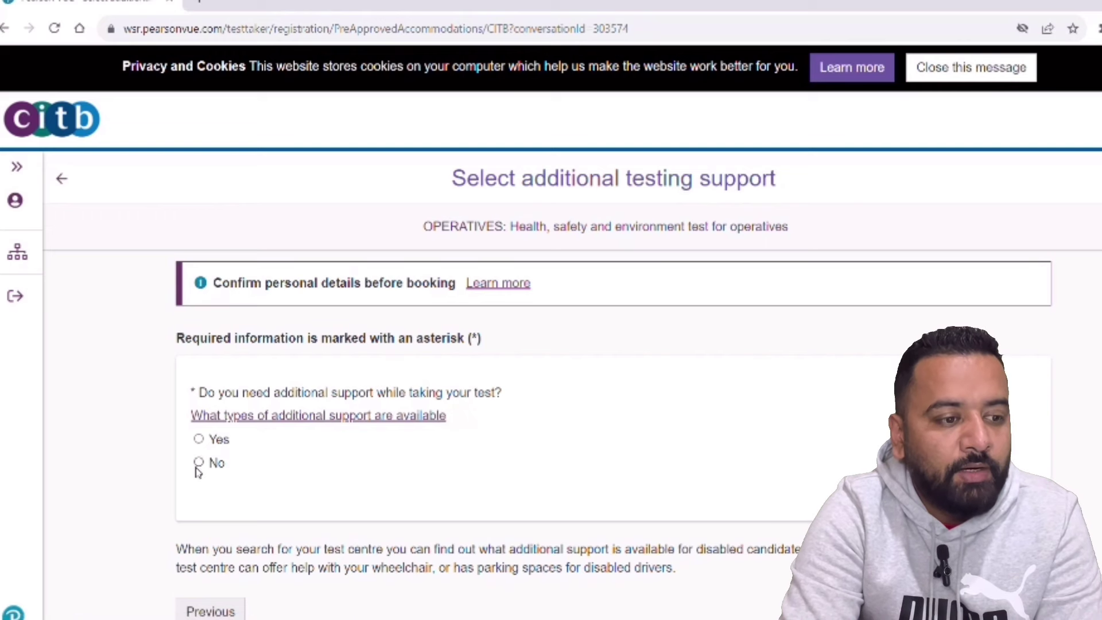
- Request test support with no BSL video and a Punjabi voiceover, then submit the choices
left_click(199, 440)
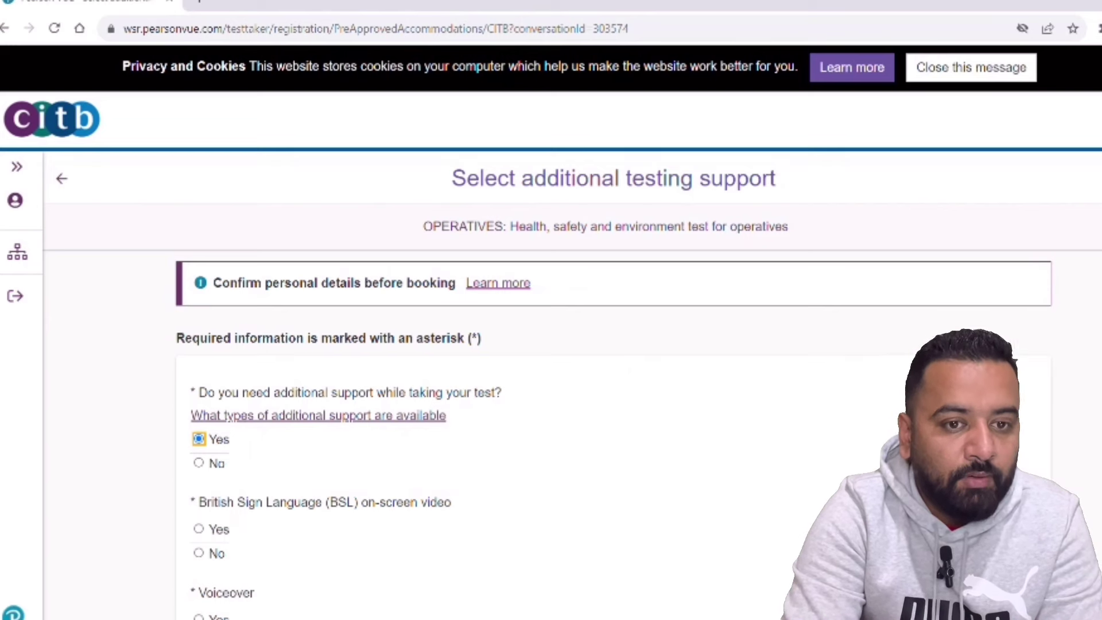
scroll(551, 333, "down", 2)
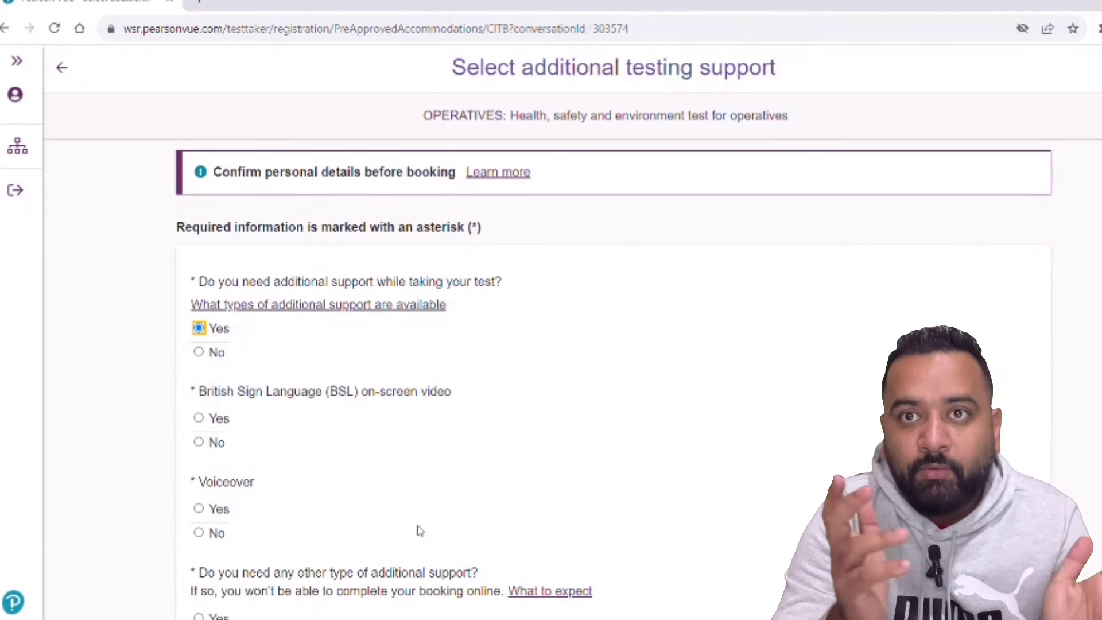
left_click(200, 442)
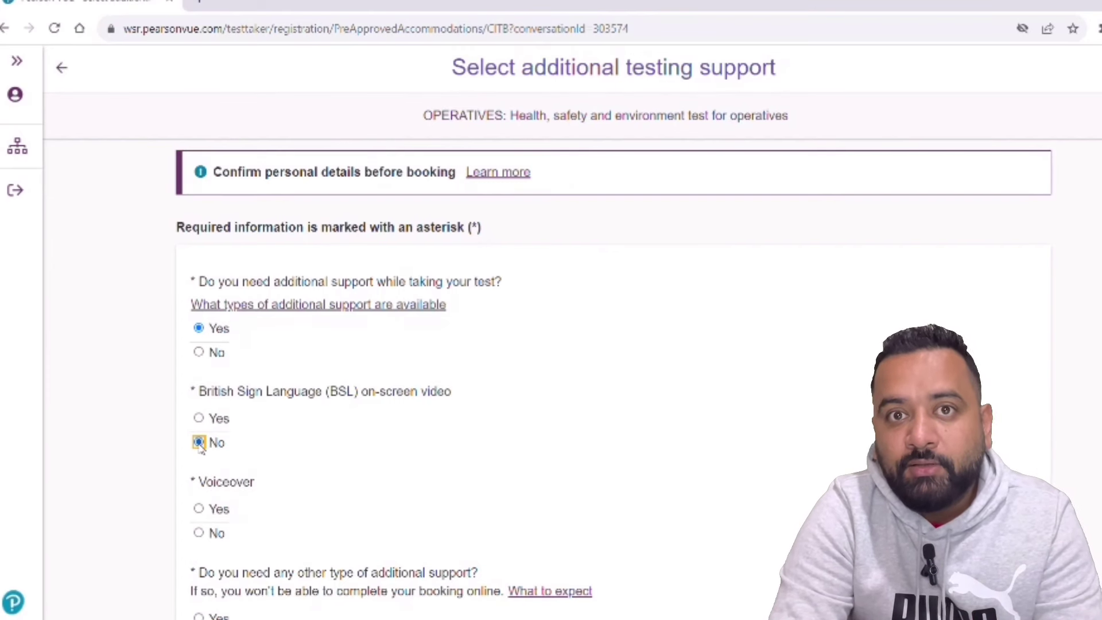
left_click(198, 511)
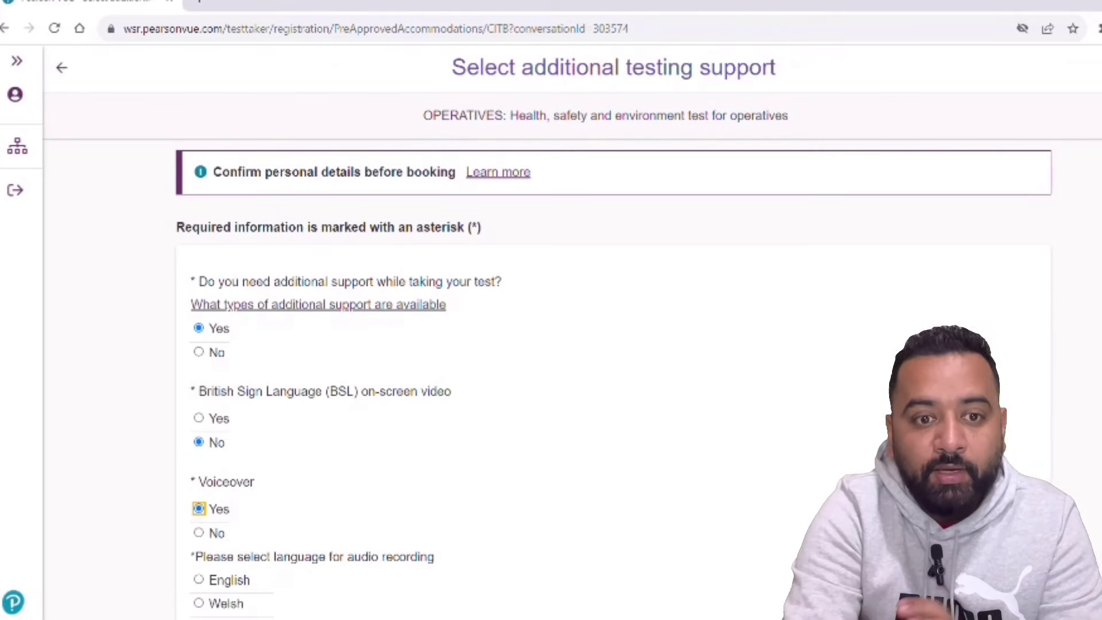
scroll(551, 345, "down", 4)
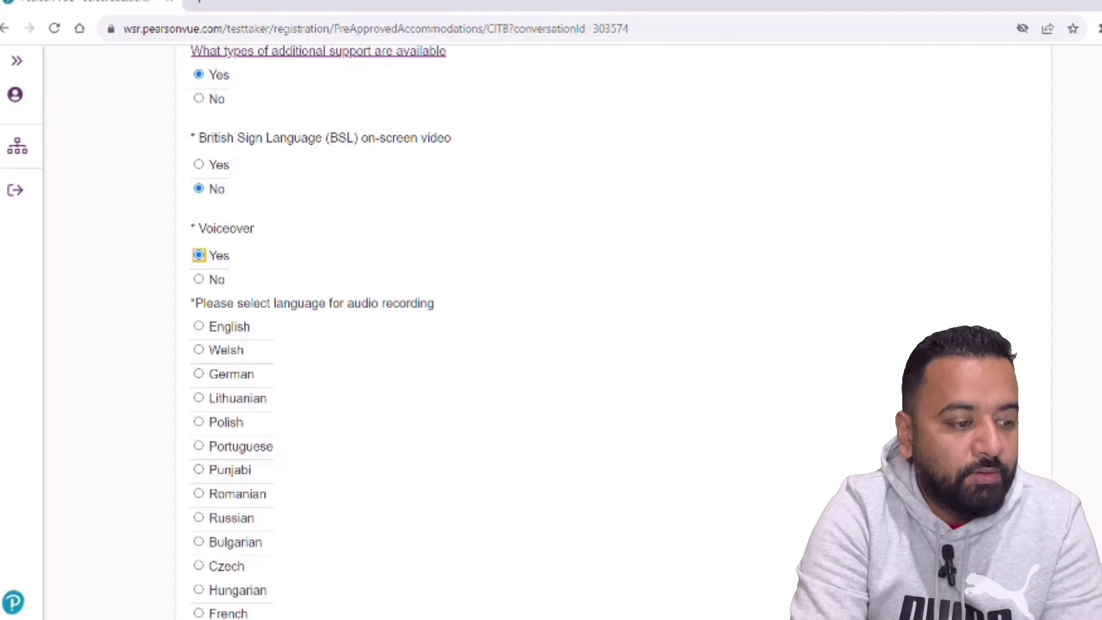
scroll(390, 333, "down", 3)
scroll(390, 333, "up", 1)
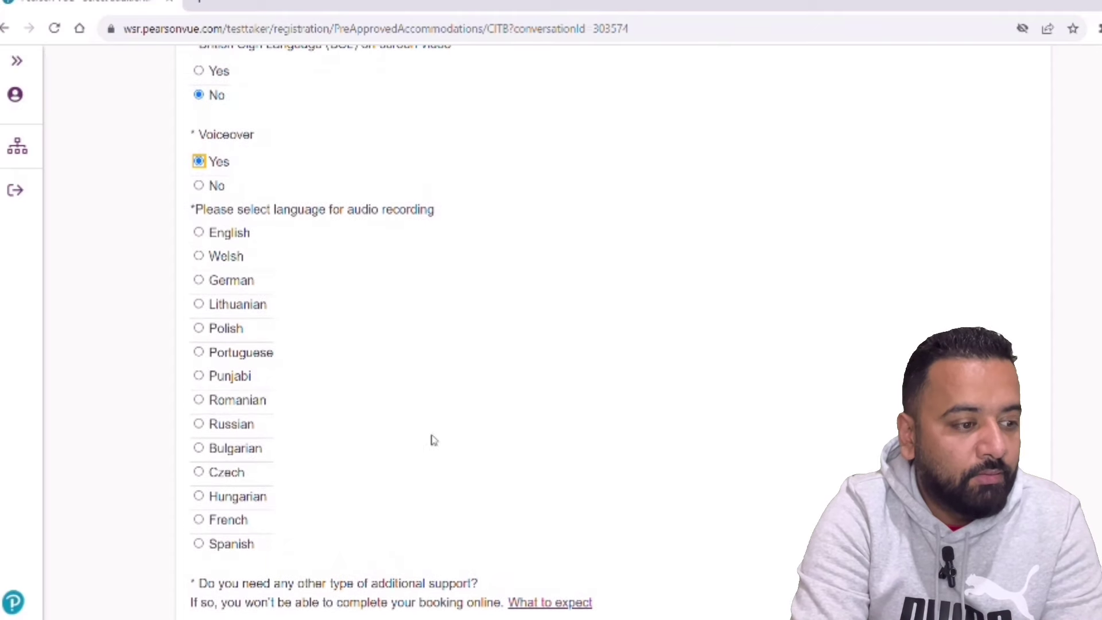
left_click(201, 377)
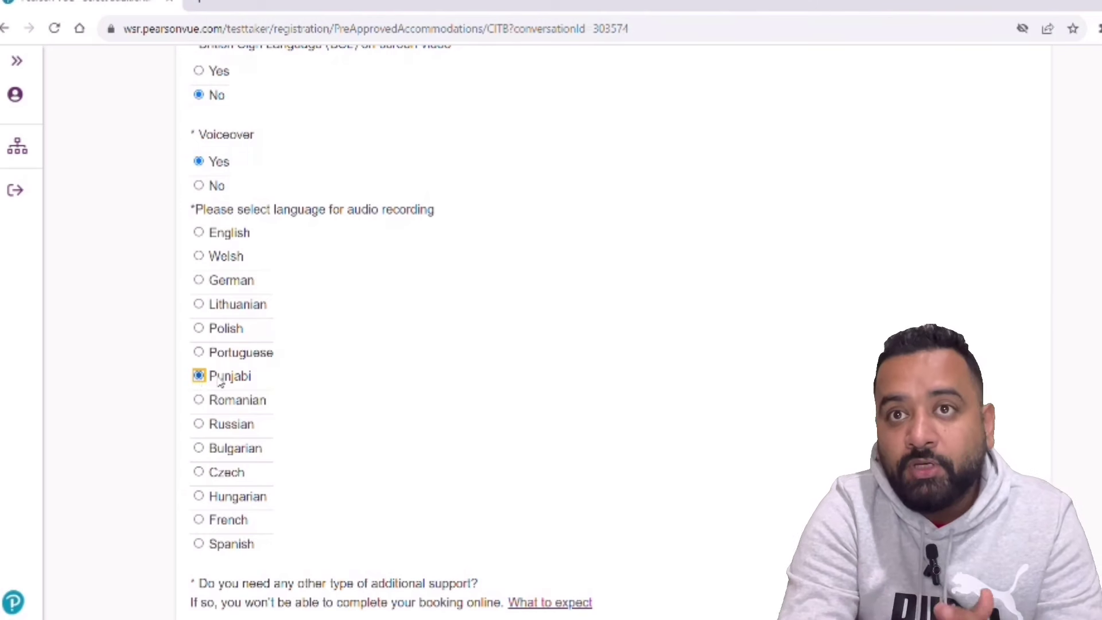
scroll(459, 332, "down", 3)
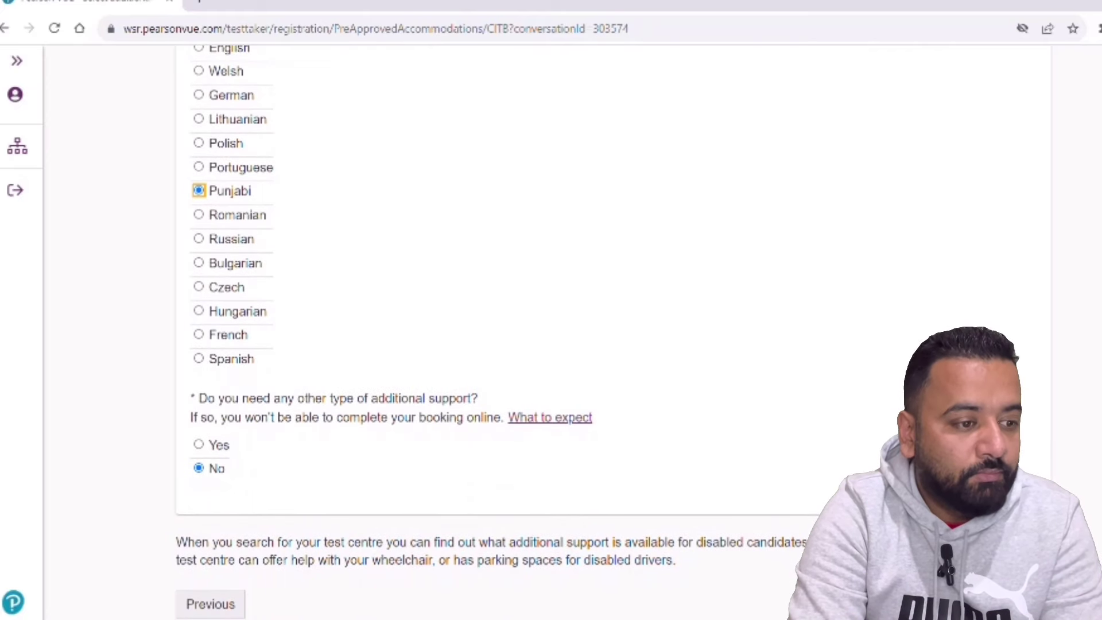
key("Return")
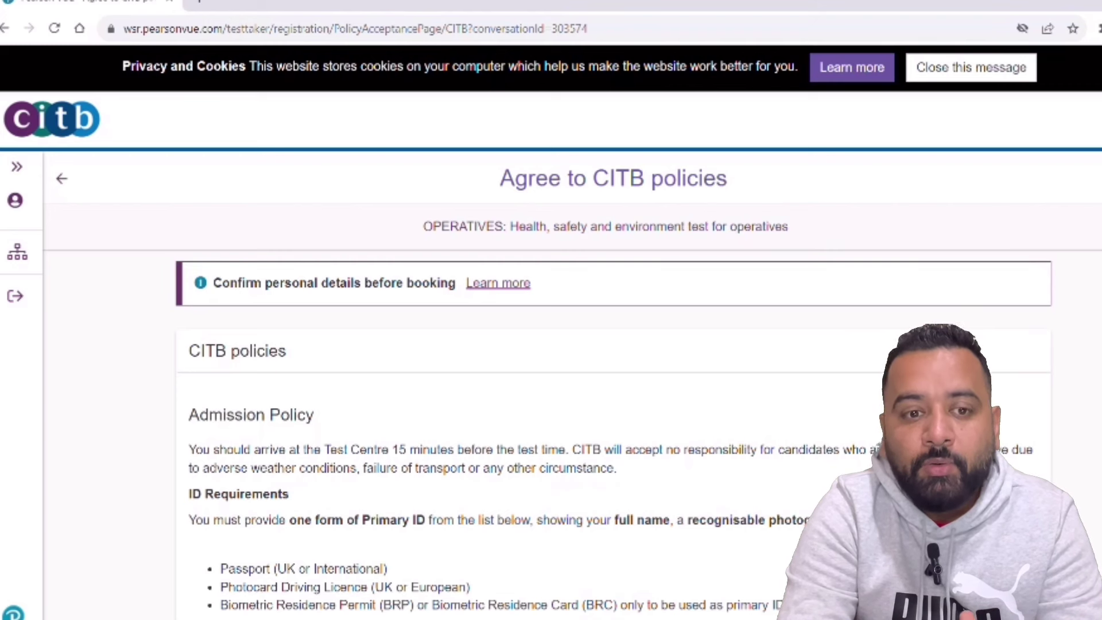
- Scroll through the CITB policies page covering admission, ID requirements and conduct rules
scroll(574, 332, "down", 7)
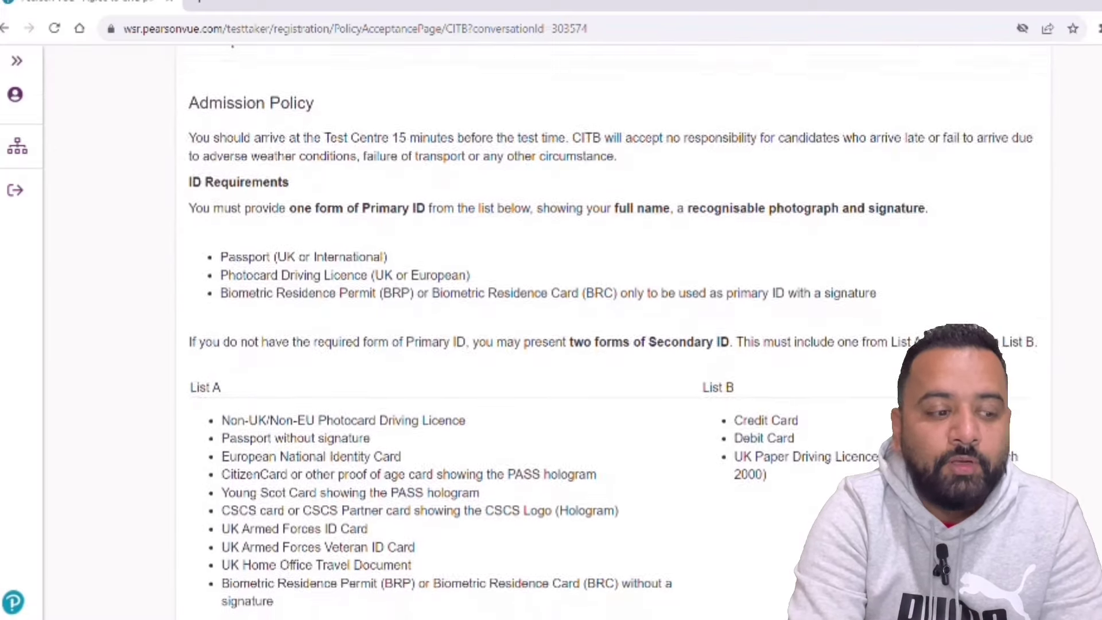
scroll(574, 332, "up", 1)
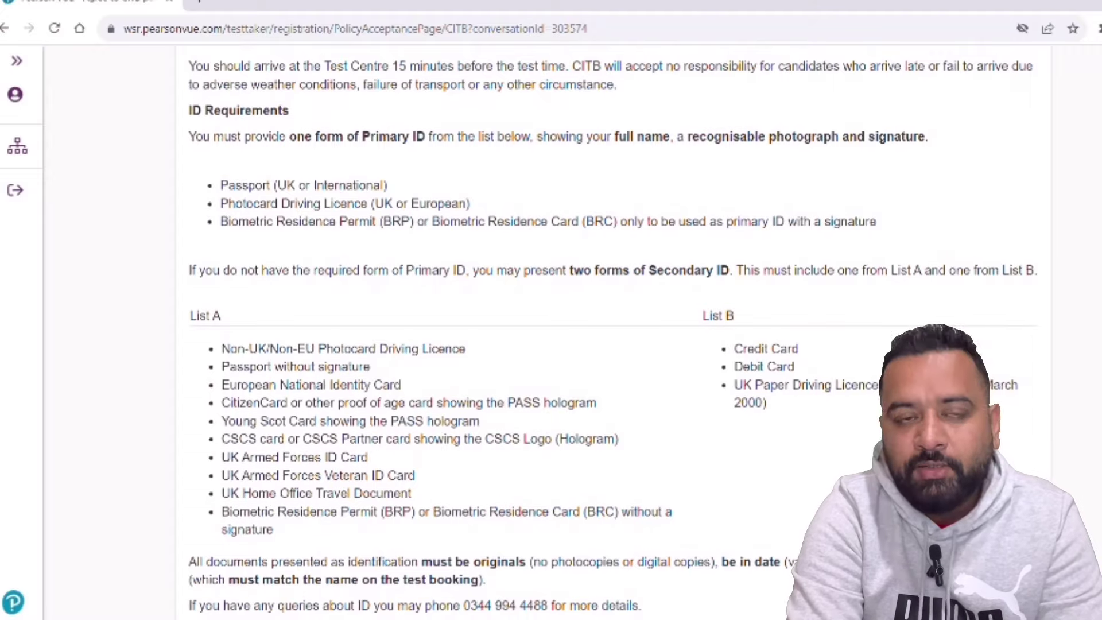
scroll(573, 333, "up", 1)
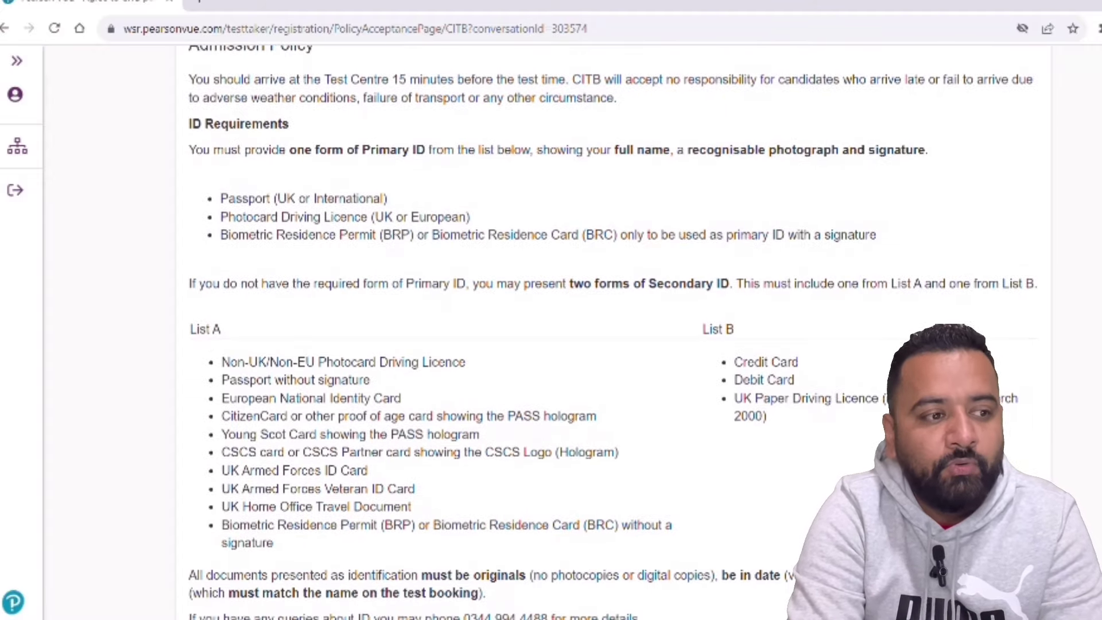
scroll(574, 333, "down", 5)
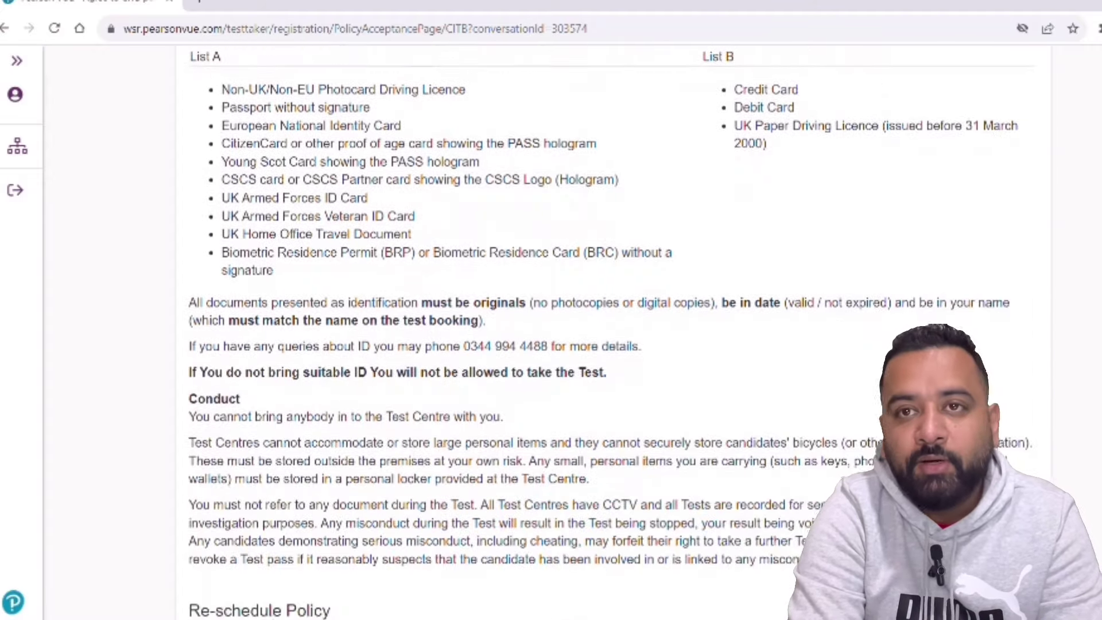
scroll(574, 333, "down", 15)
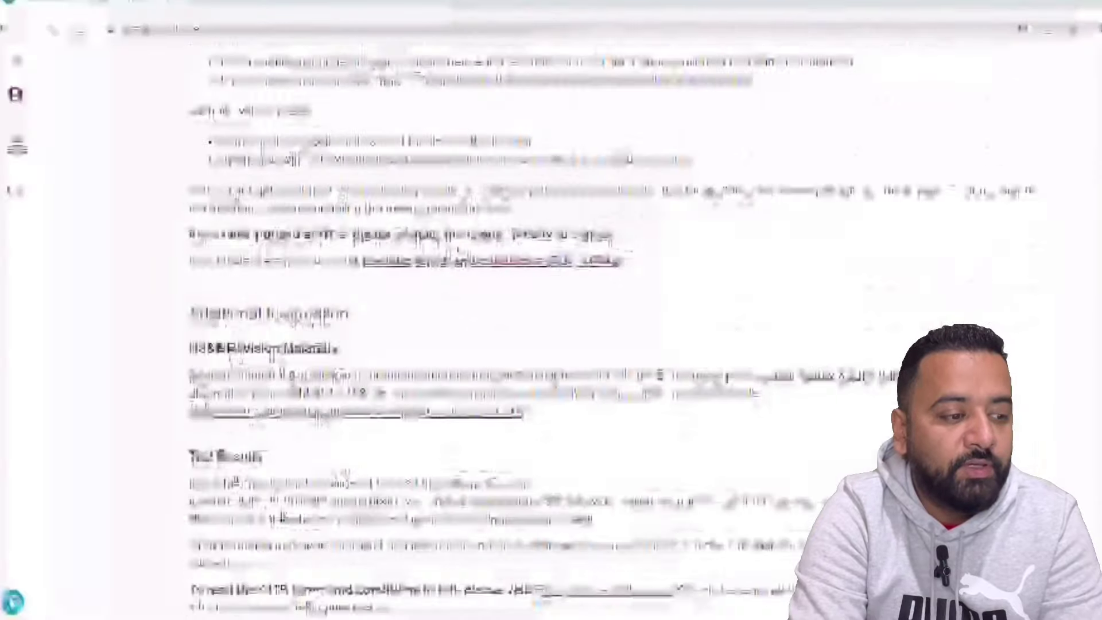
scroll(574, 332, "down", 3)
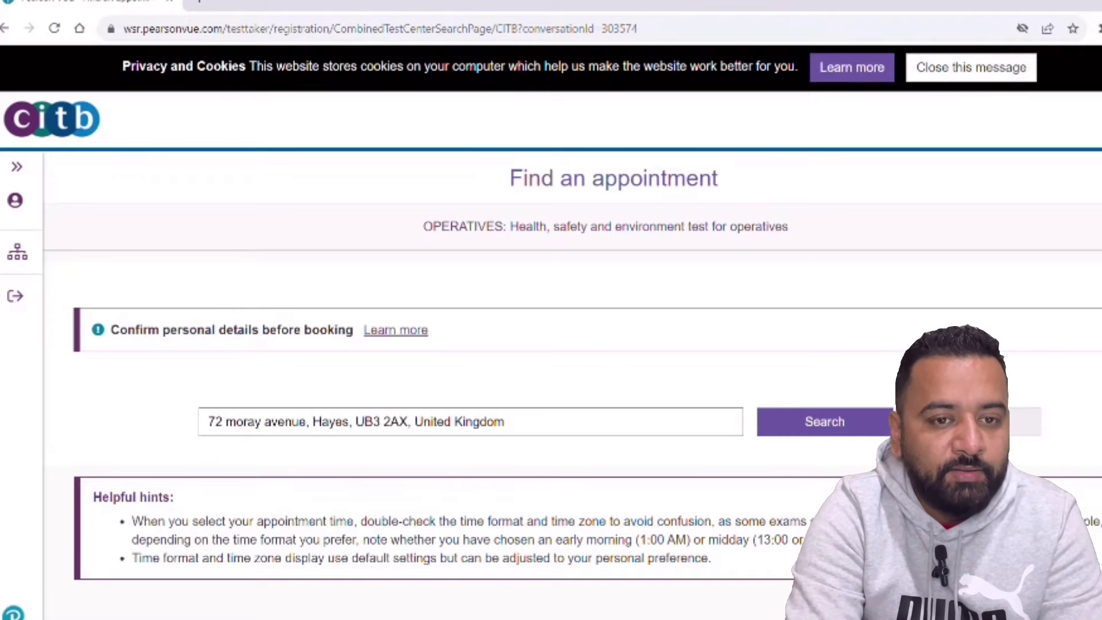
- Pick 23 October from the Uxbridge row's calendar, which brings up an error Alert page
scroll(551, 333, "down", 5)
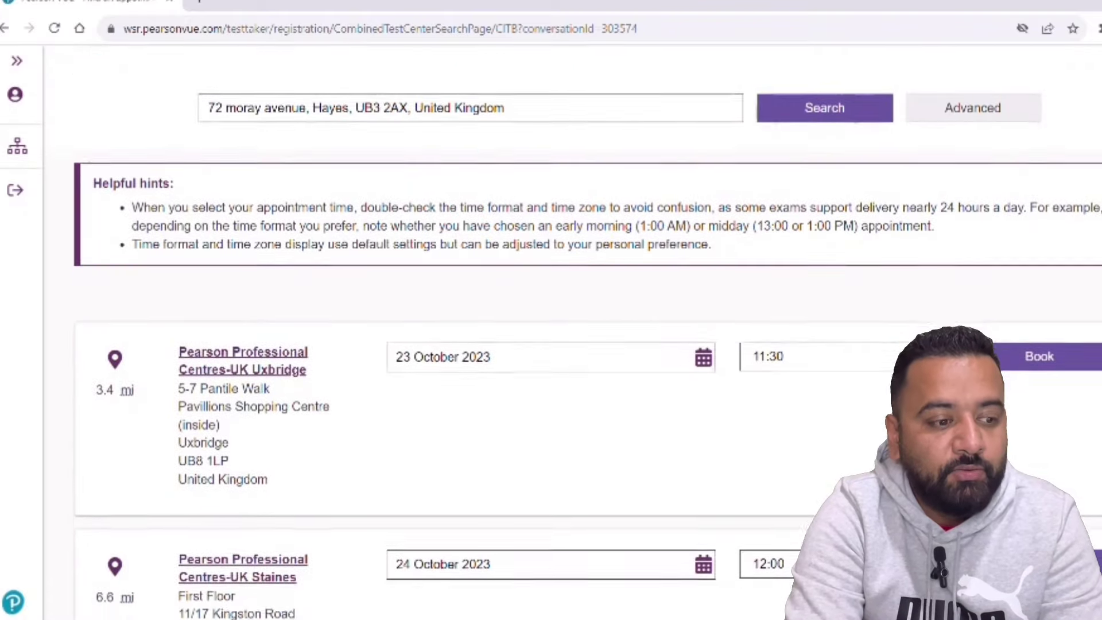
scroll(234, 352, "down", 3)
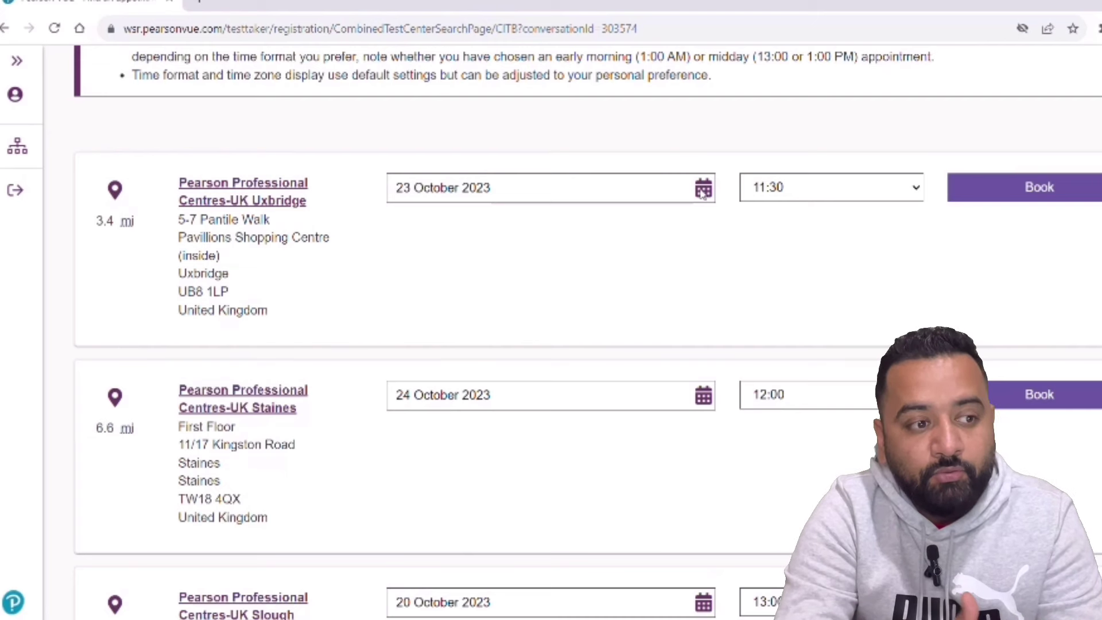
right_click(703, 192)
left_click(641, 235)
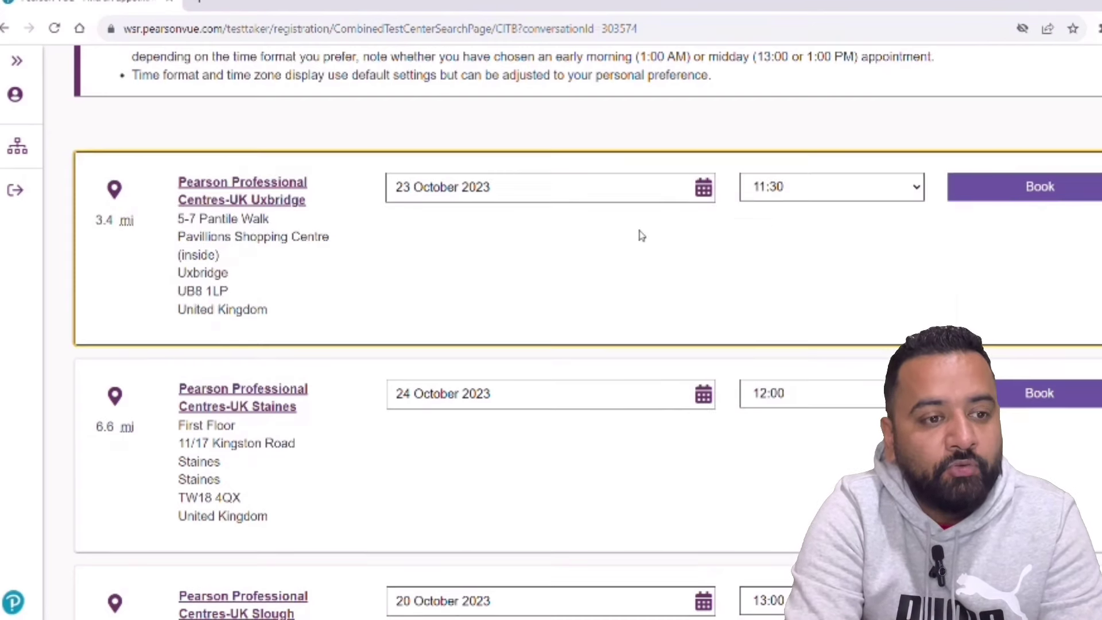
left_click(703, 189)
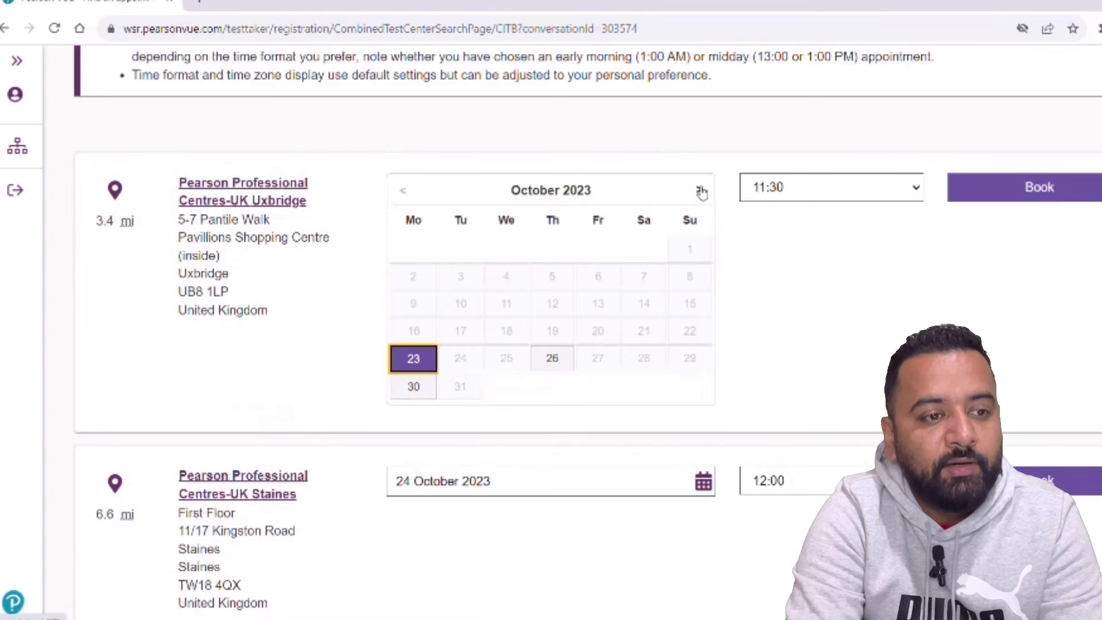
left_click(413, 357)
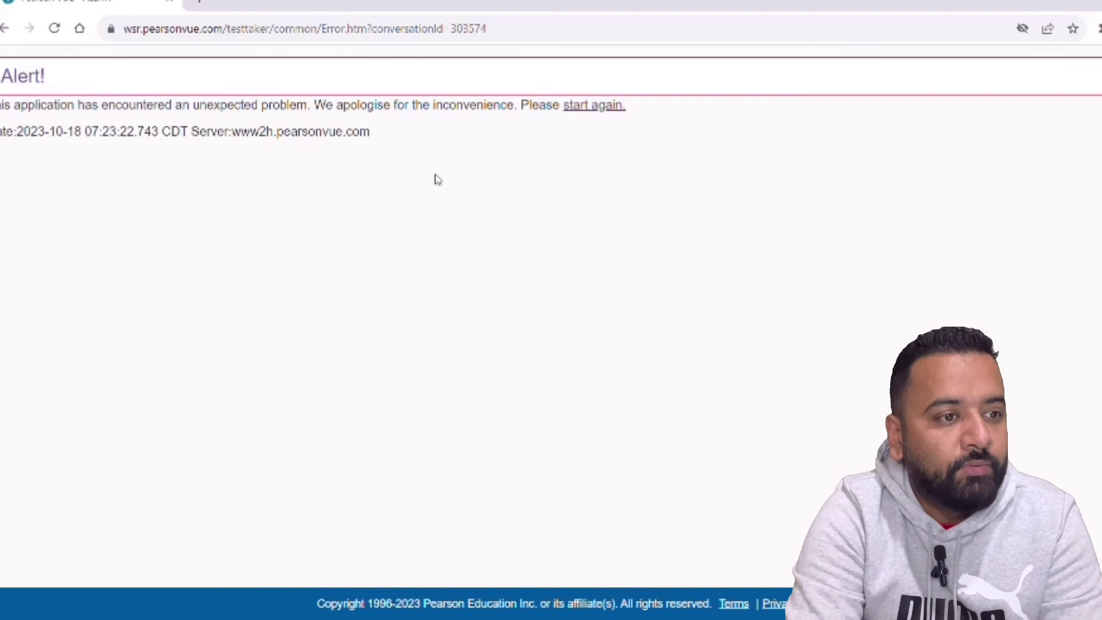
- Start the session again and sign back in with the account username and password
left_click(581, 109)
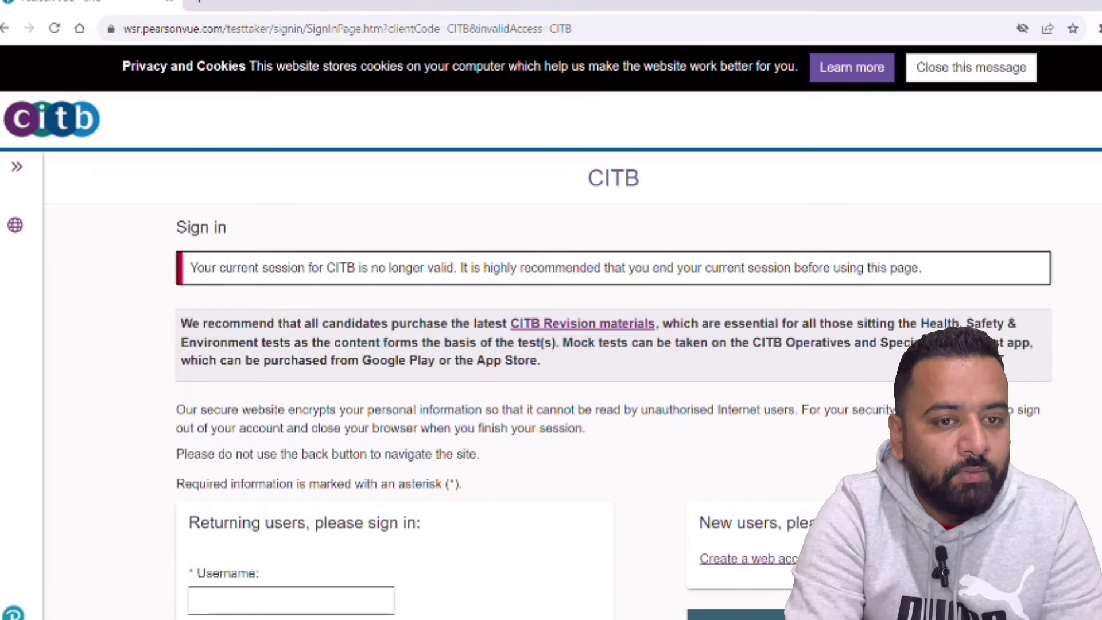
scroll(352, 341, "down", 3)
left_click(262, 396)
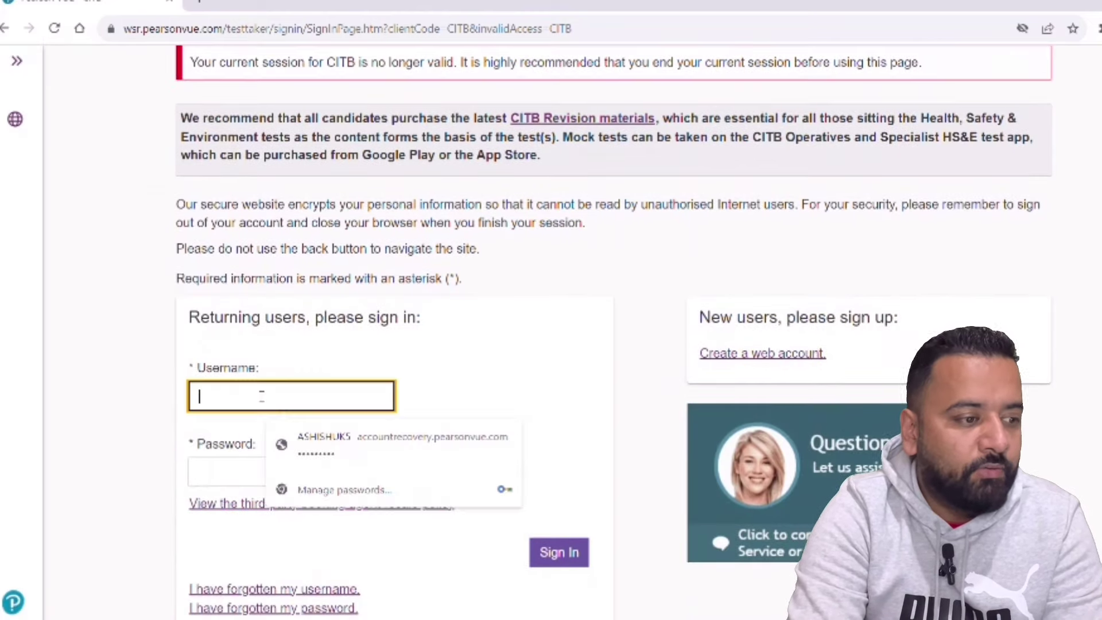
type("sahi")
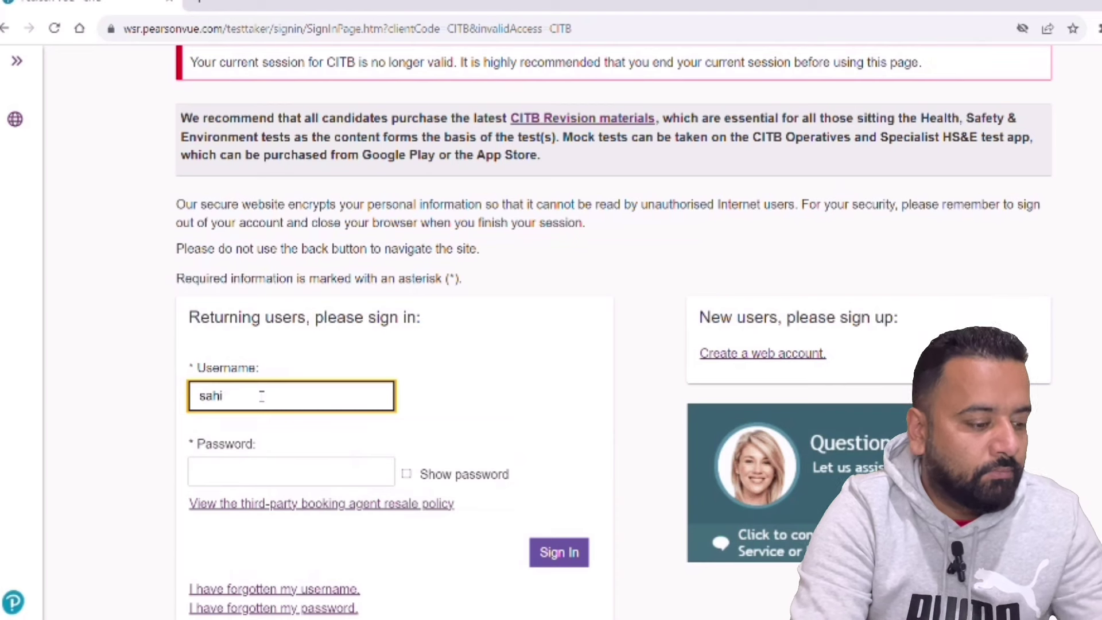
type("luk")
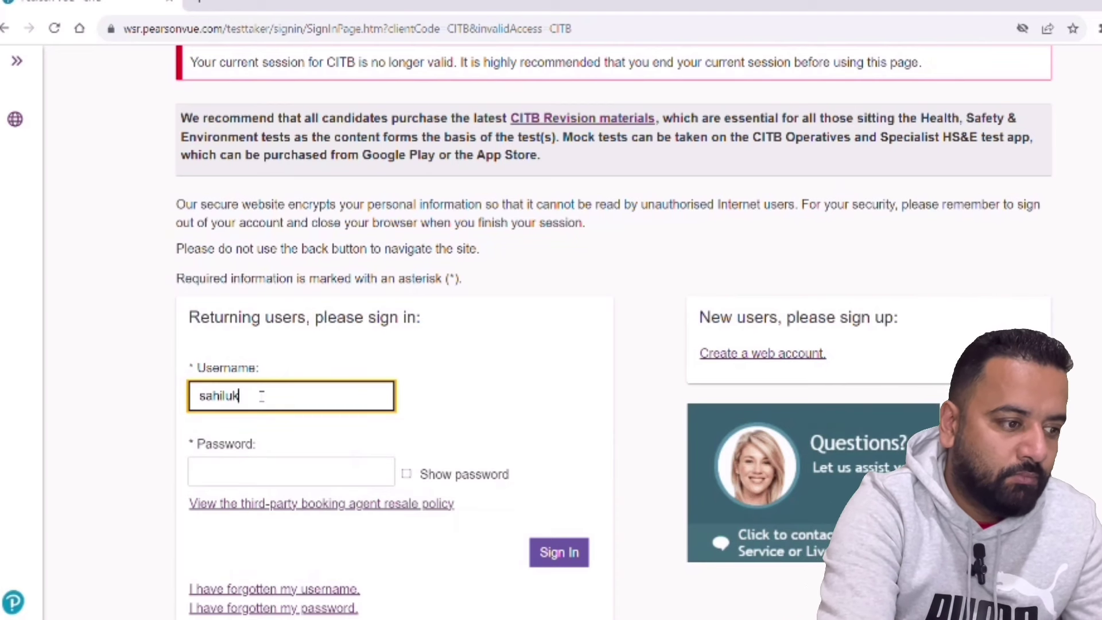
type("01")
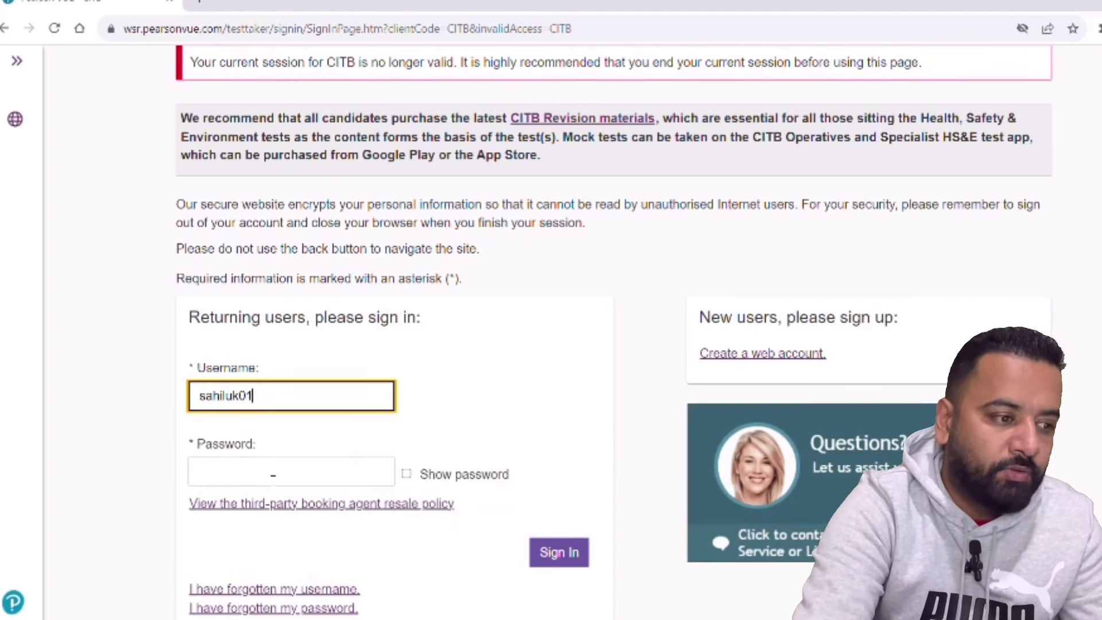
left_click(273, 474)
type("•••")
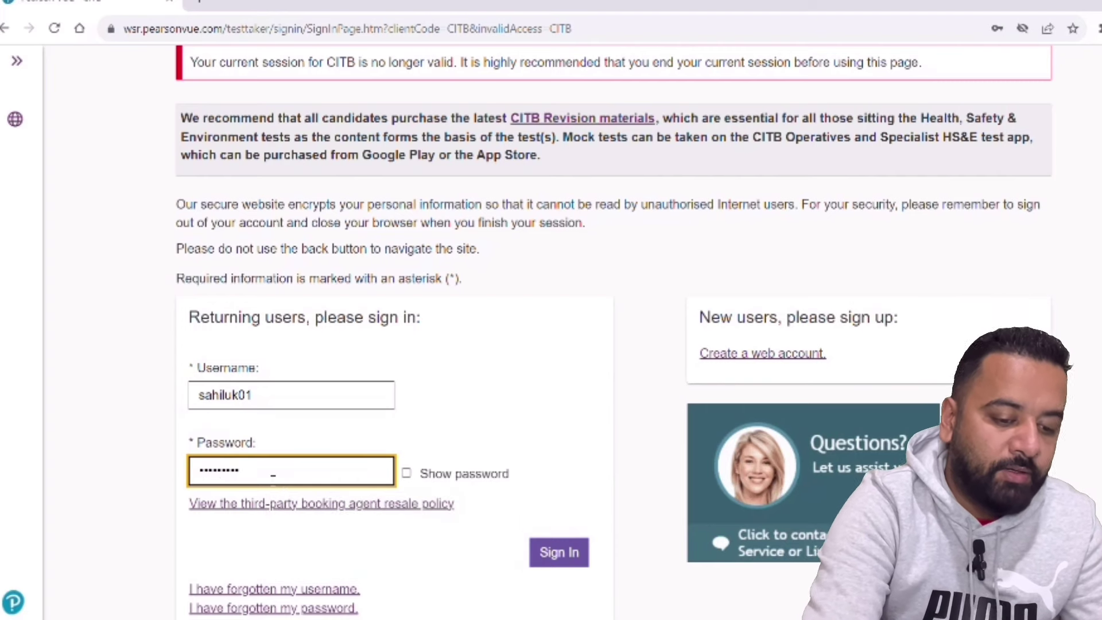
left_click(570, 560)
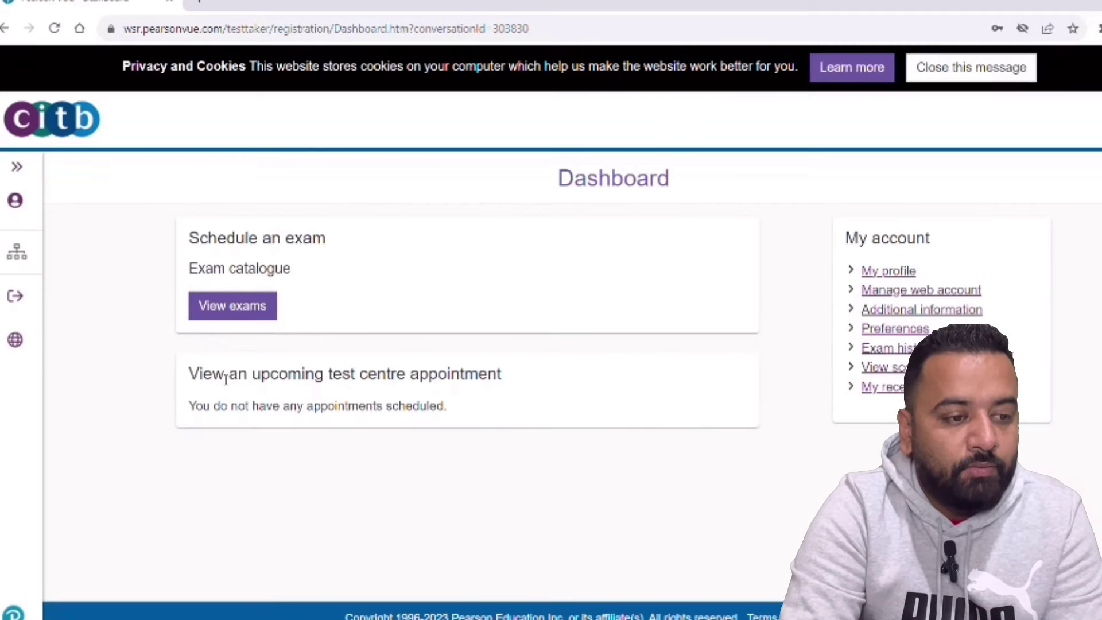
- Select the Health, safety & environment test for operatives and submit with no additional support
left_click(203, 312)
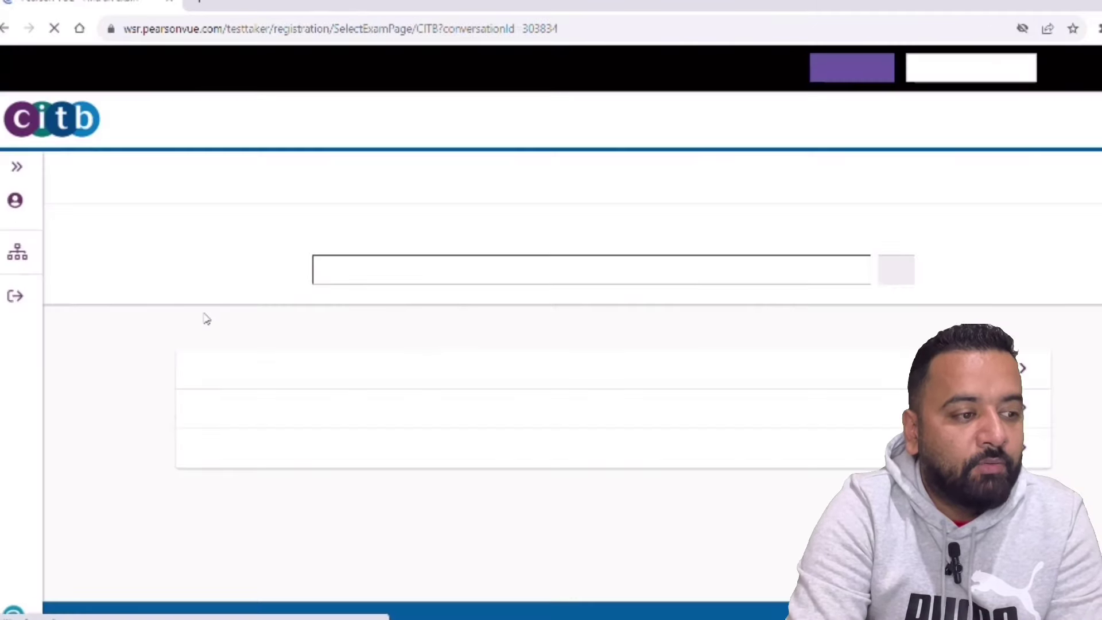
left_click(286, 376)
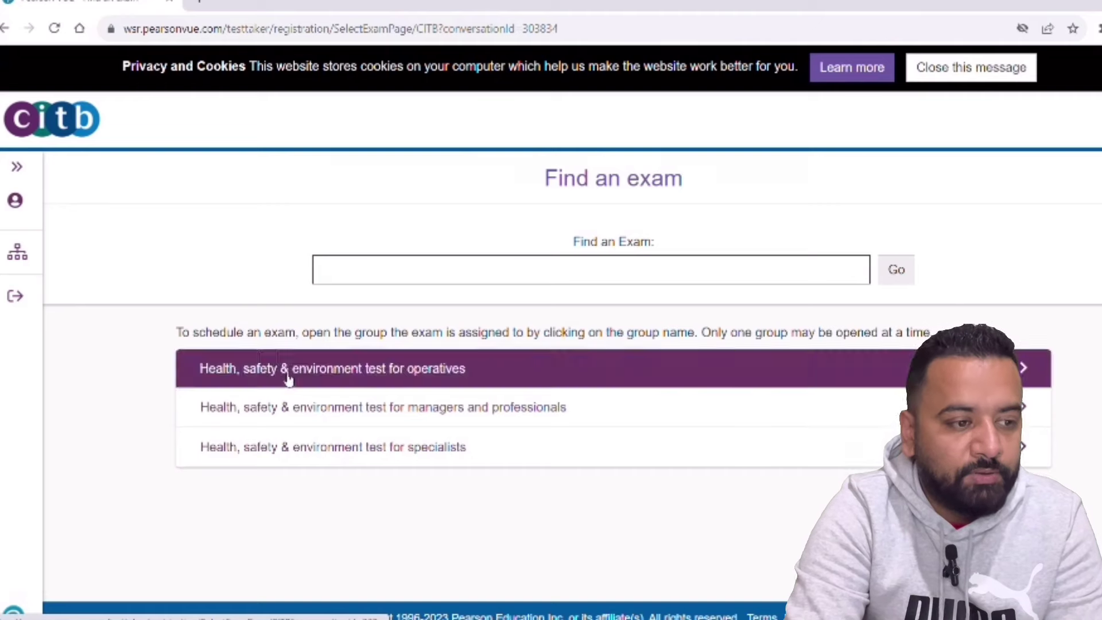
left_click(264, 440)
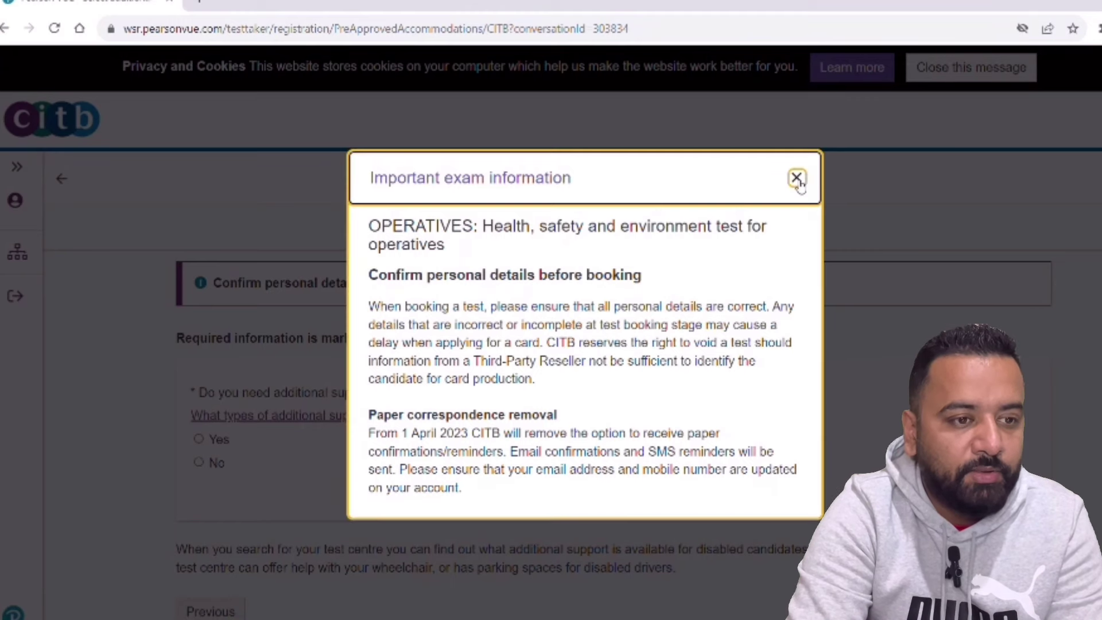
left_click(795, 177)
scroll(551, 344, "down", 1)
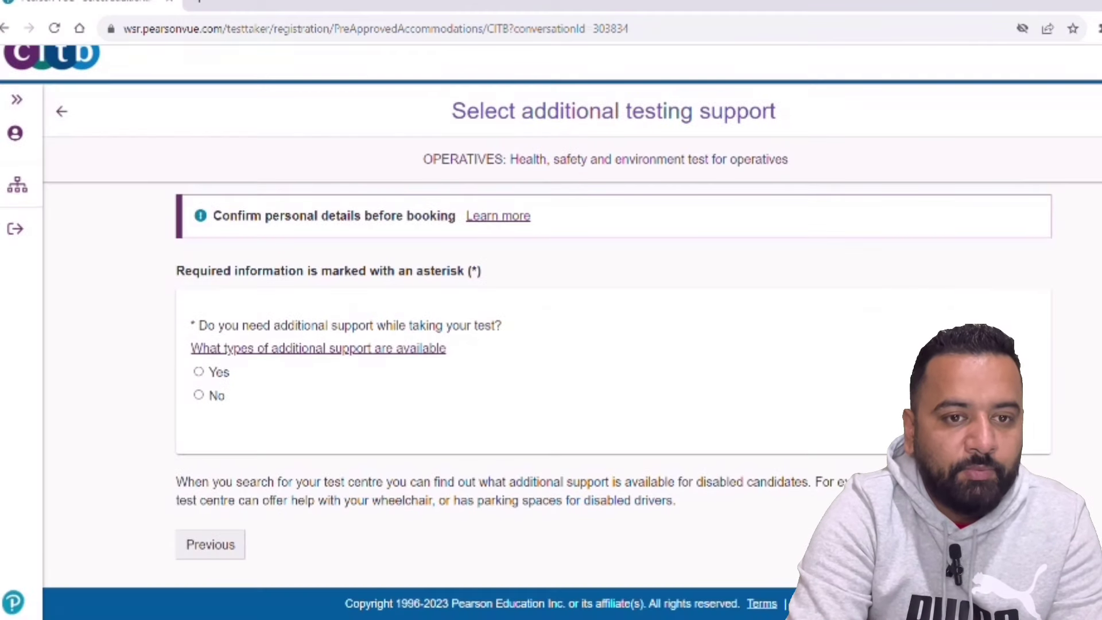
left_click(198, 395)
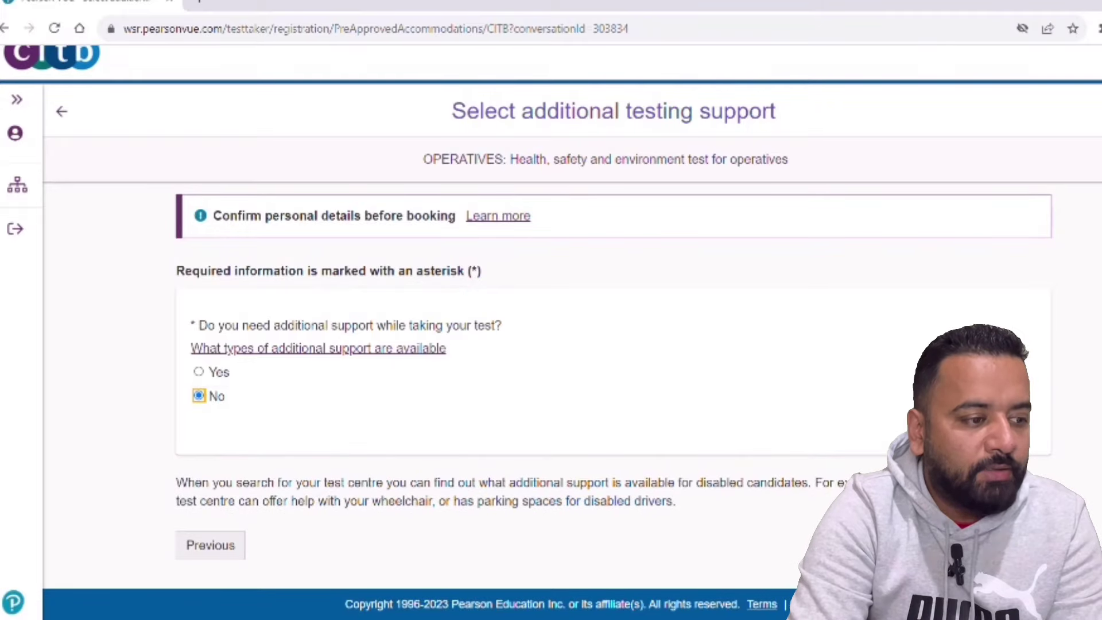
key("Return")
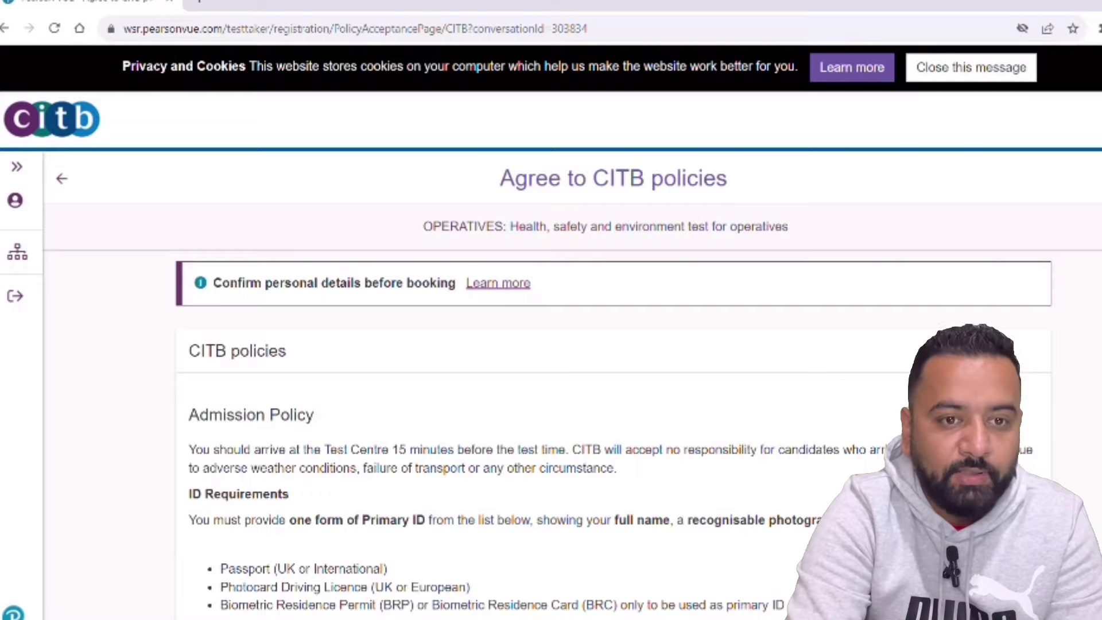
- Scroll to the bottom of the CITB policies page to accept them and continue
scroll(608, 344, "down", 20)
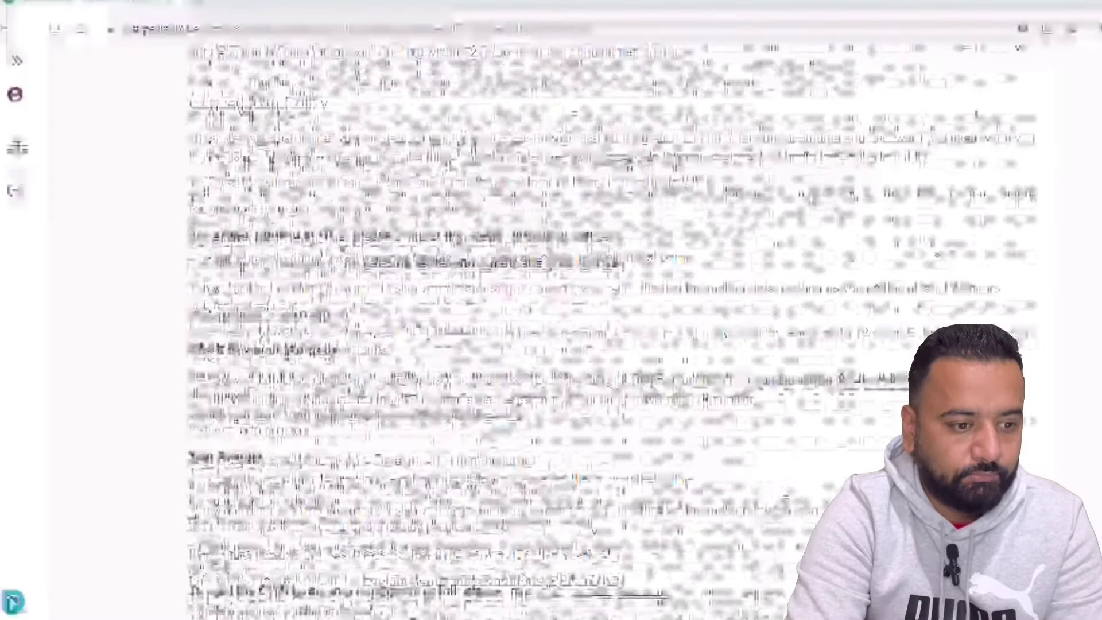
scroll(608, 344, "down", 5)
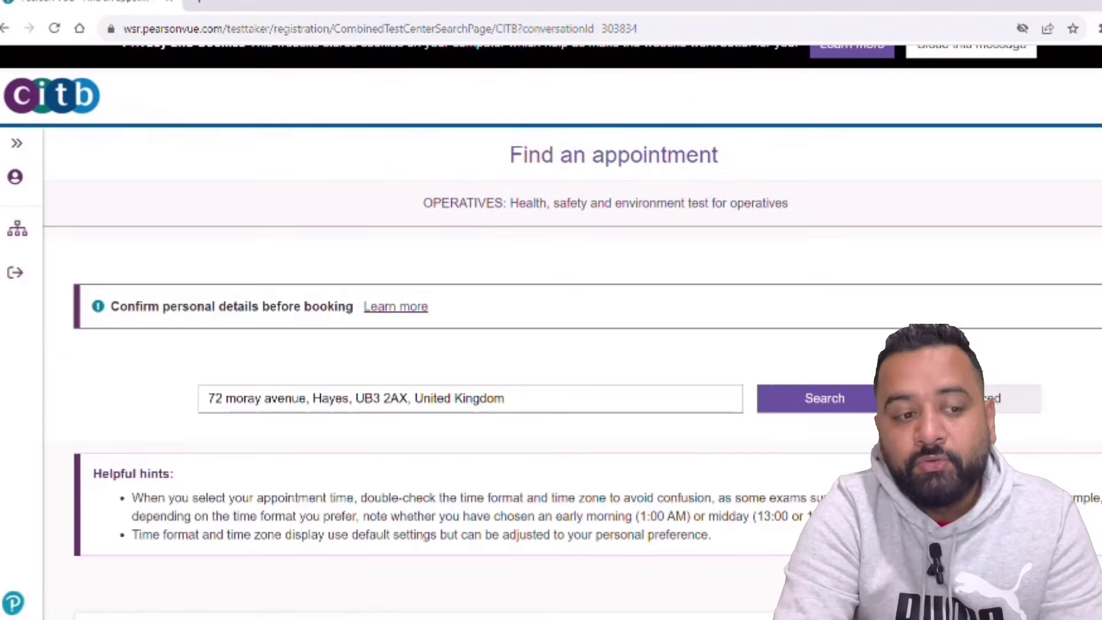
- Search nearby test centres and book the Uxbridge slot on 26 October 2023 at 15:15
left_click(865, 403)
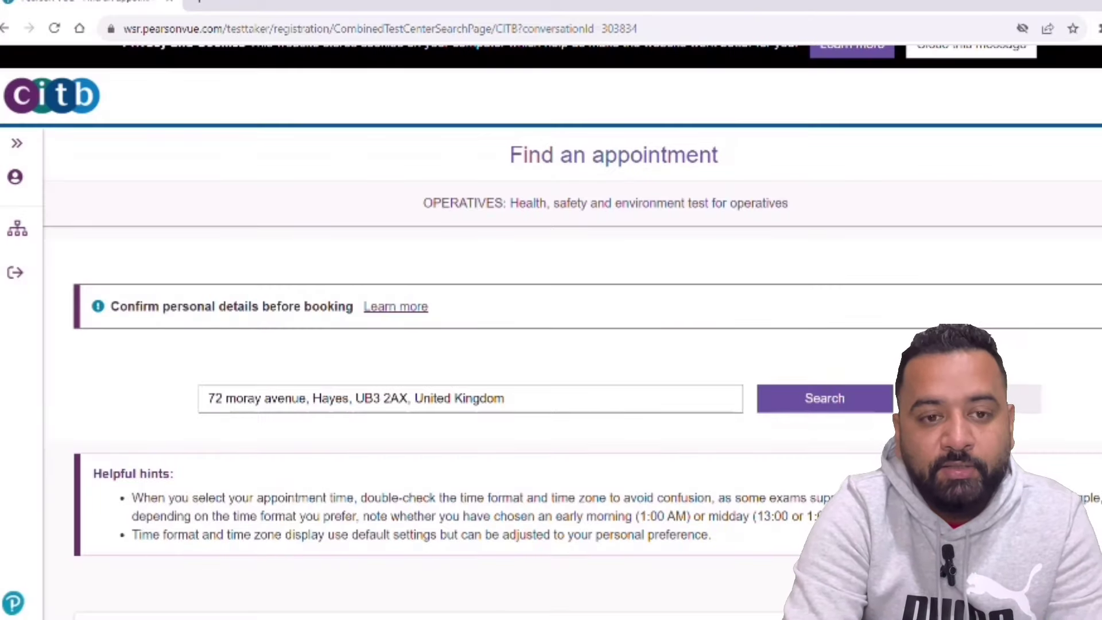
scroll(587, 331, "down", 5)
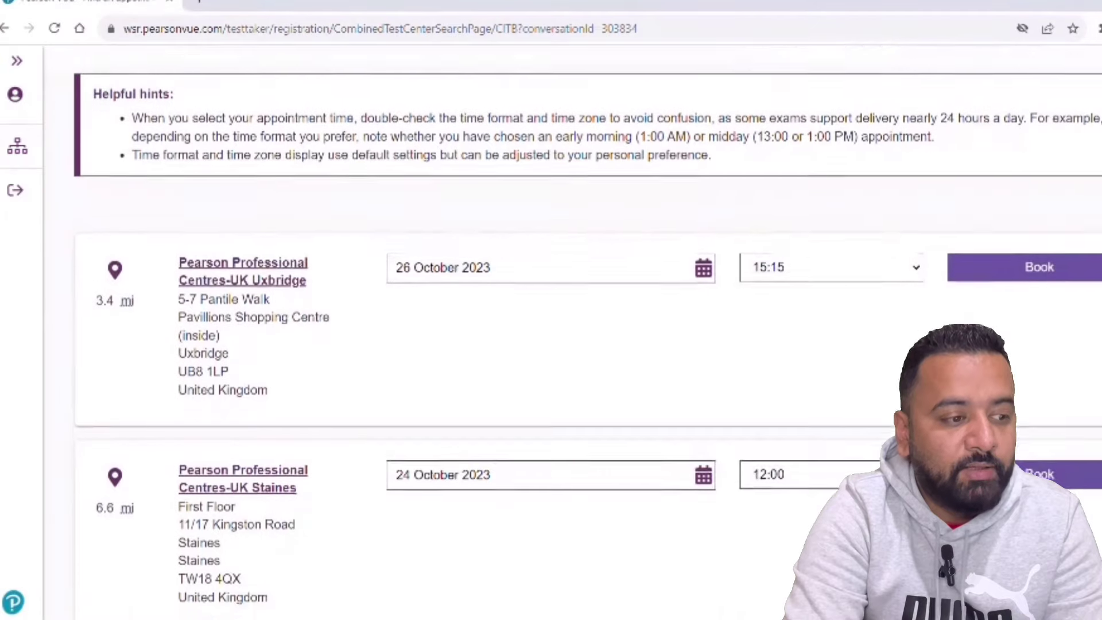
scroll(587, 331, "down", 1)
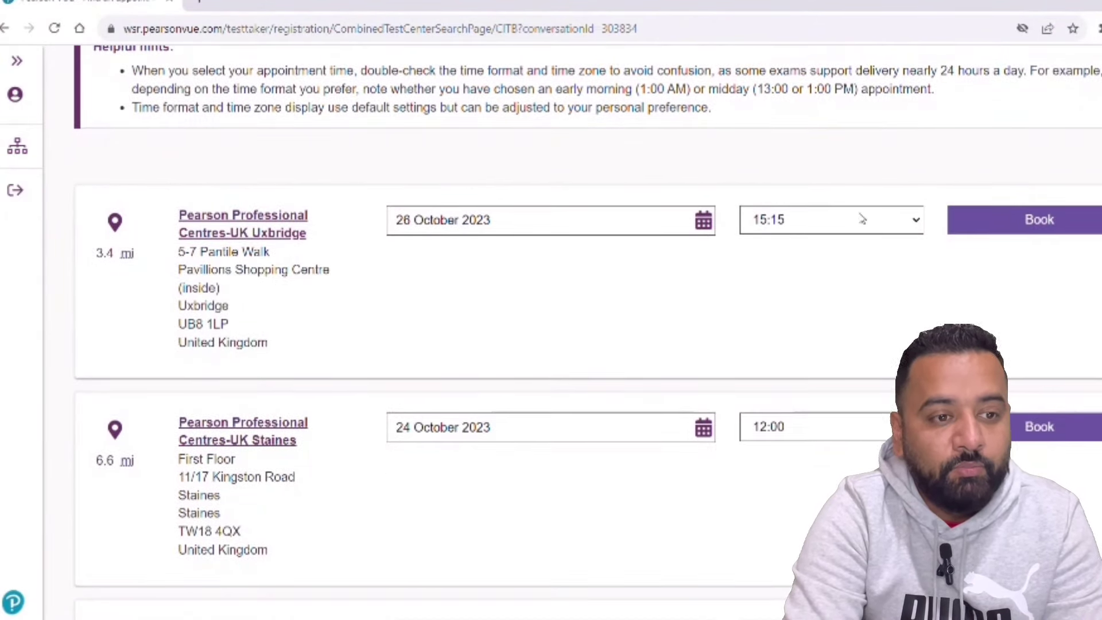
left_click(965, 219)
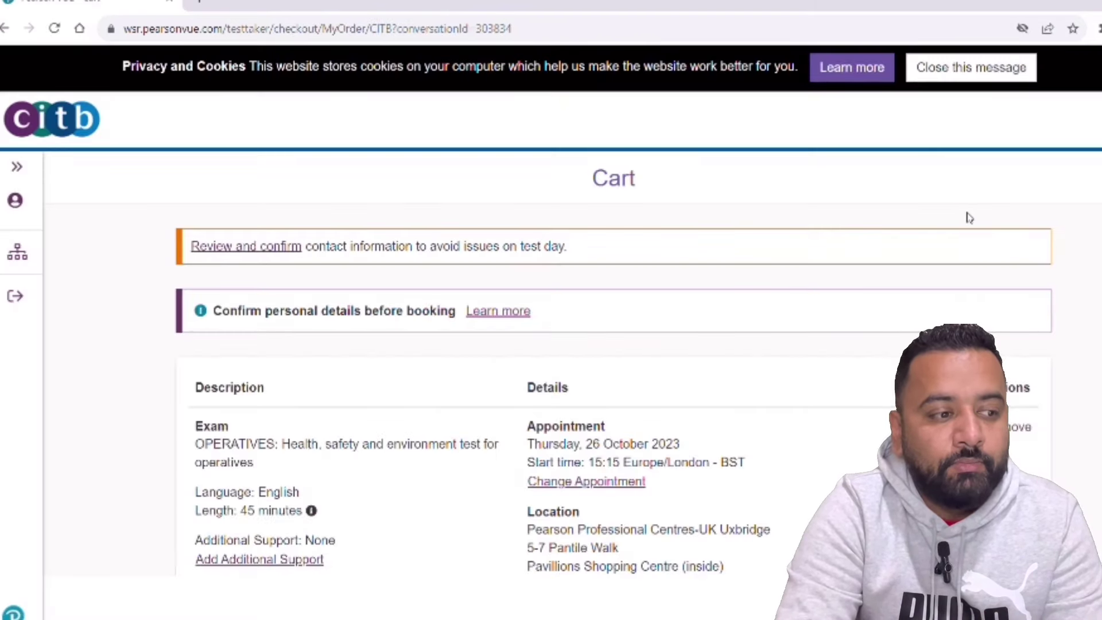
scroll(969, 217, "down", 3)
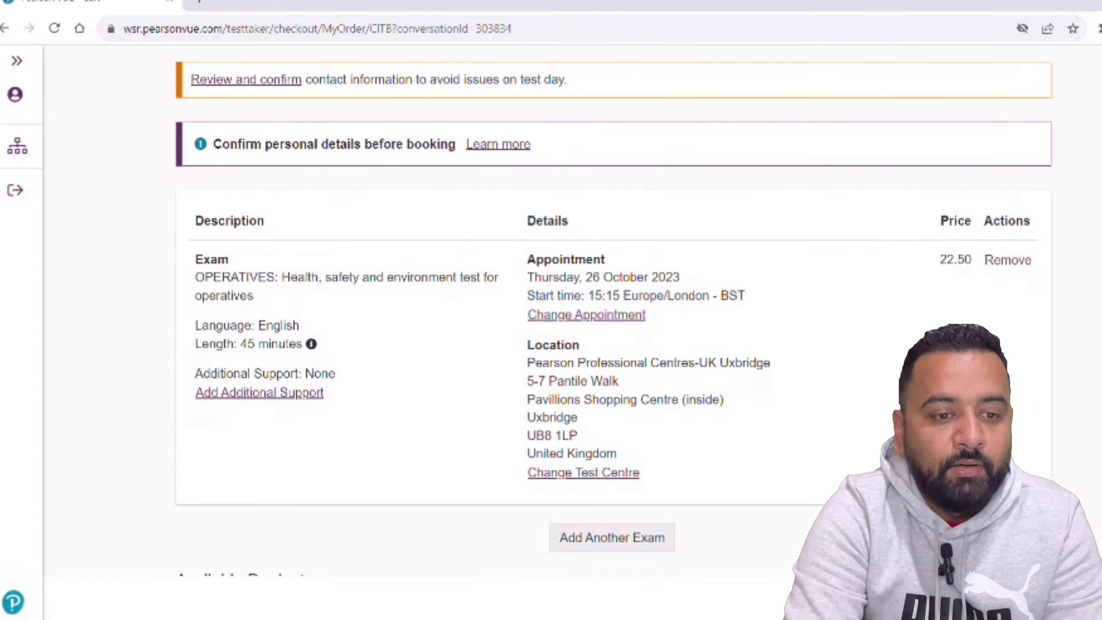
scroll(551, 332, "down", 1)
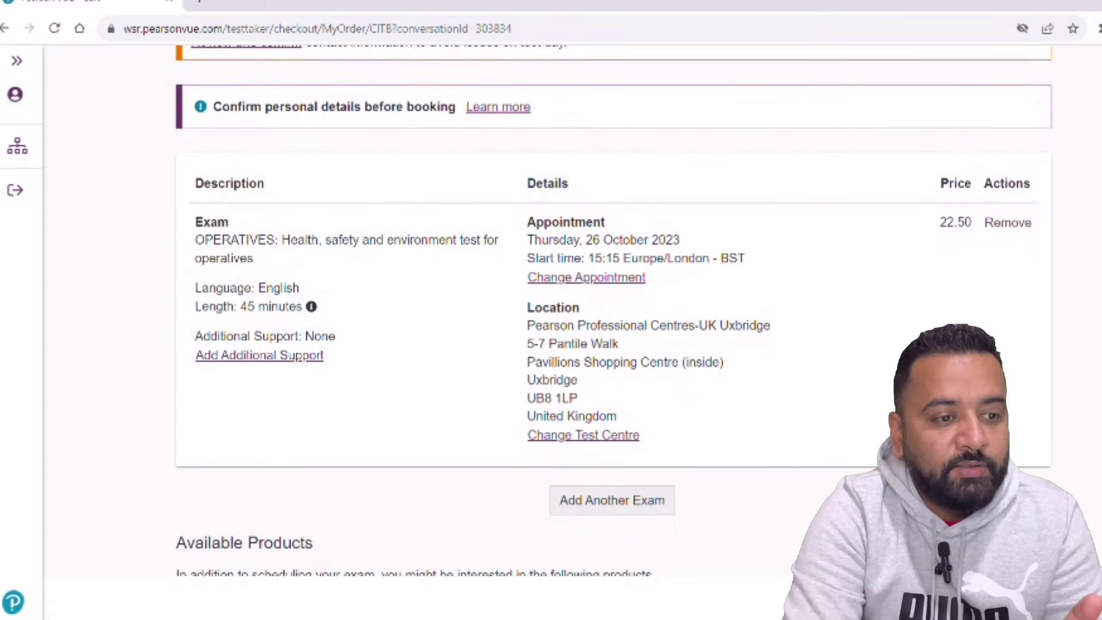